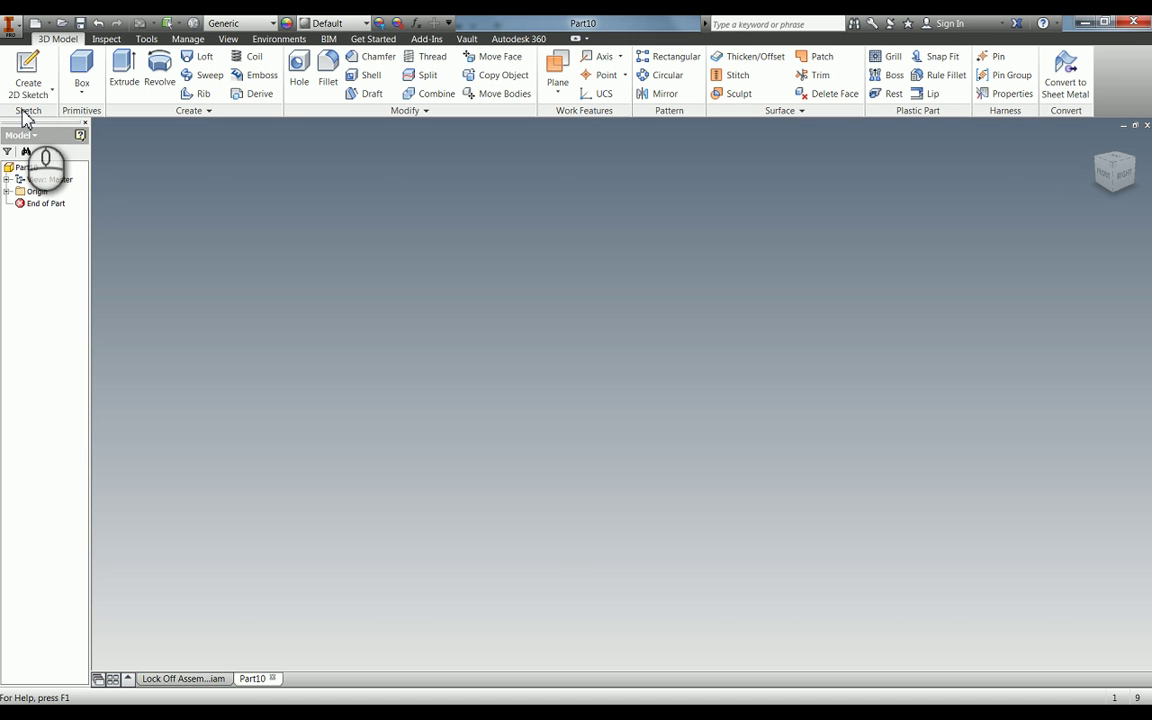
# Sketch a 50 mm diameter circle at the origin and dimension its diameter, opening its value options
pyautogui.click(28, 88)
pyautogui.click(570, 227)
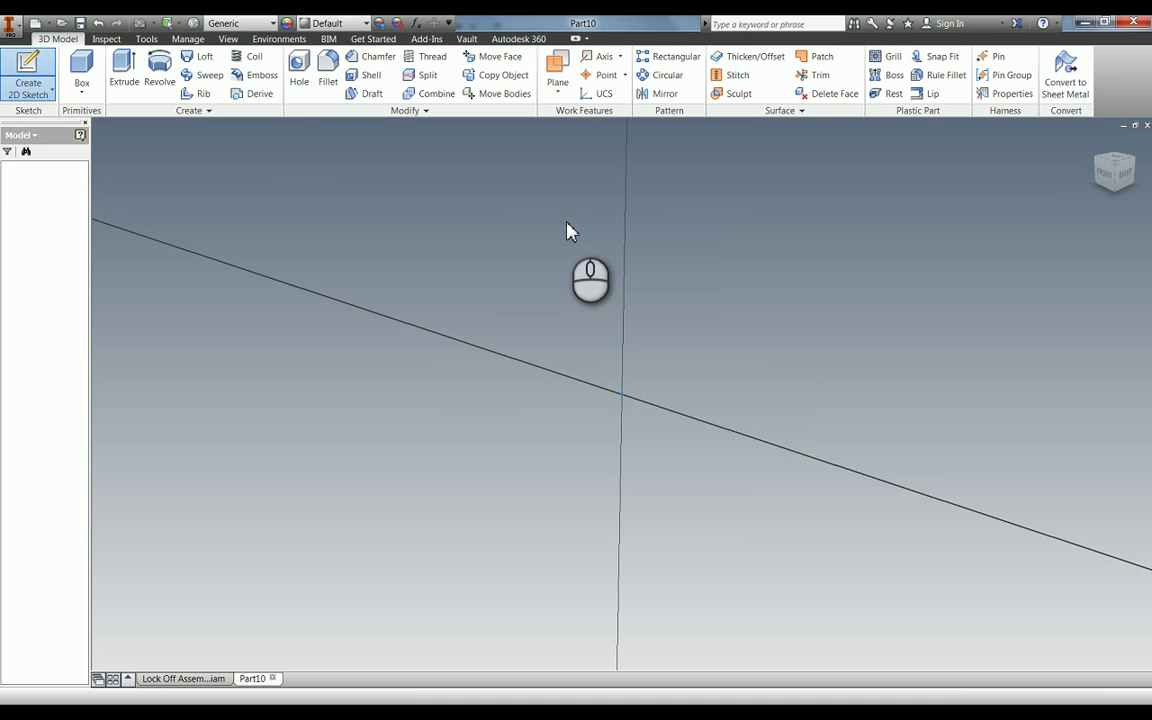
pyautogui.press('c')
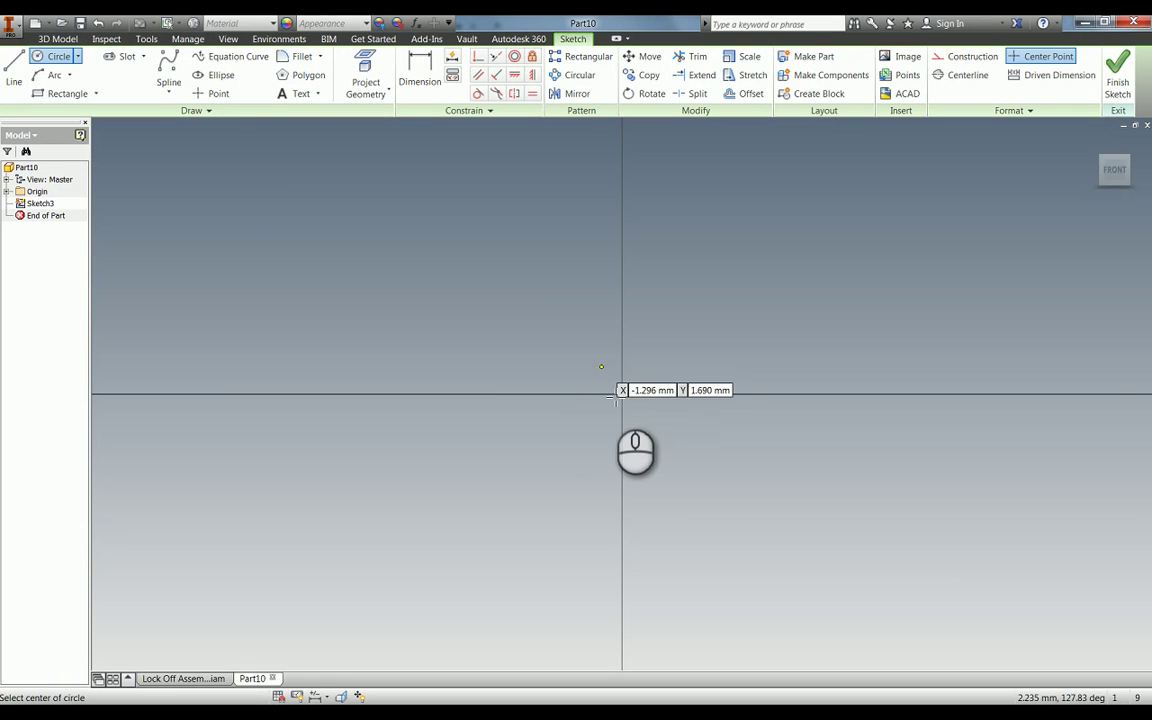
pyautogui.click(622, 395)
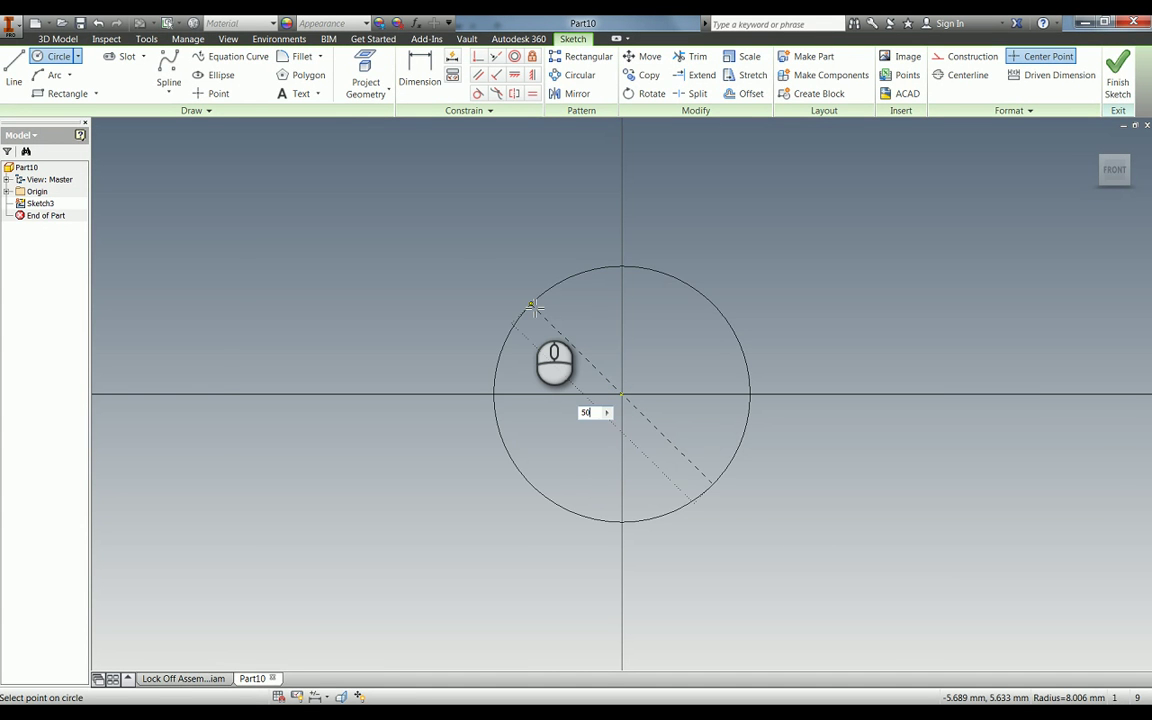
pyautogui.write('50')
pyautogui.press('Return')
pyautogui.press('Escape')
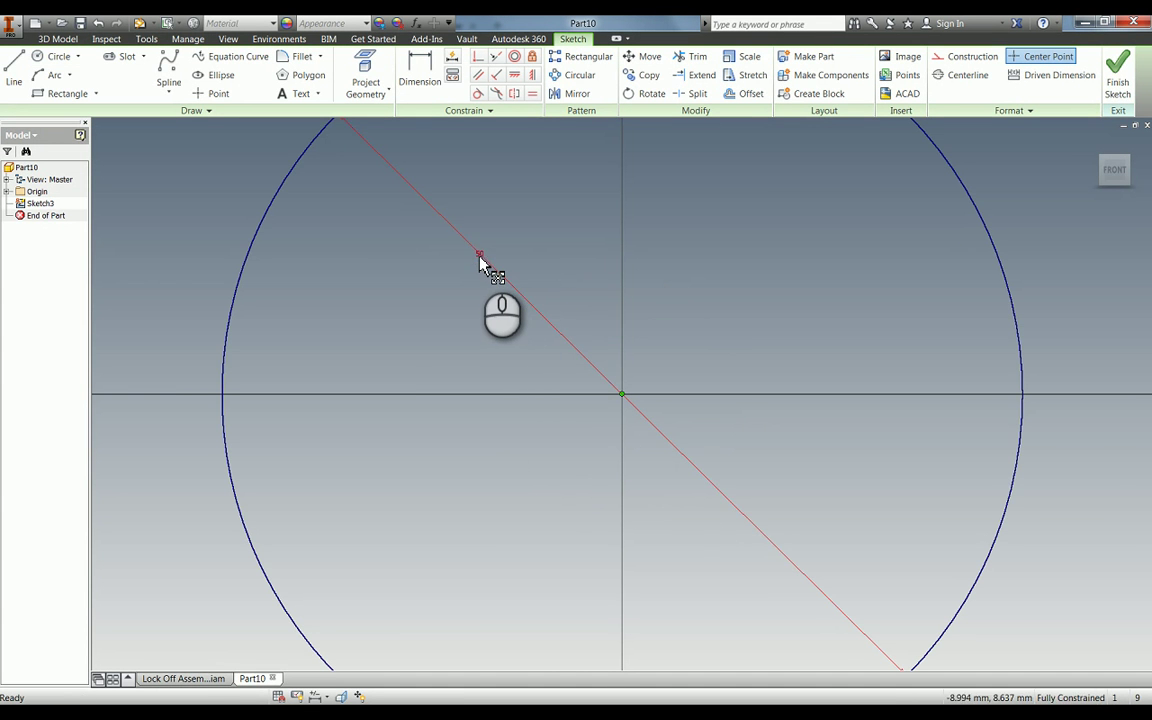
pyautogui.click(479, 258)
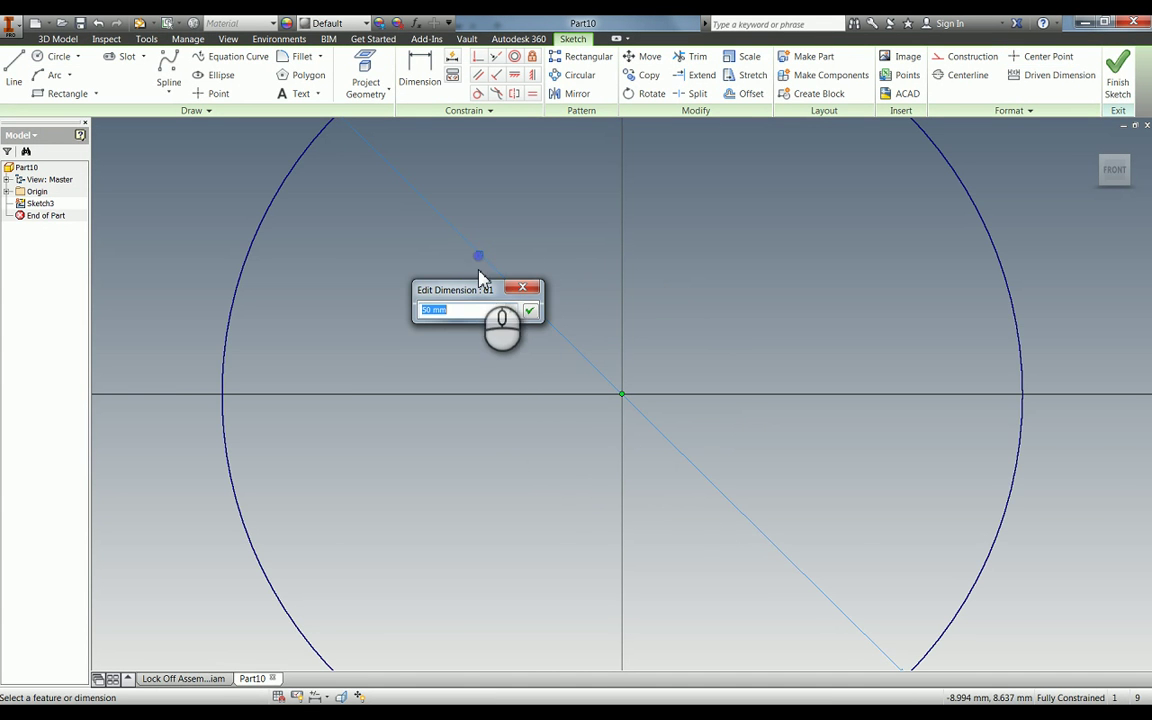
pyautogui.click(513, 312)
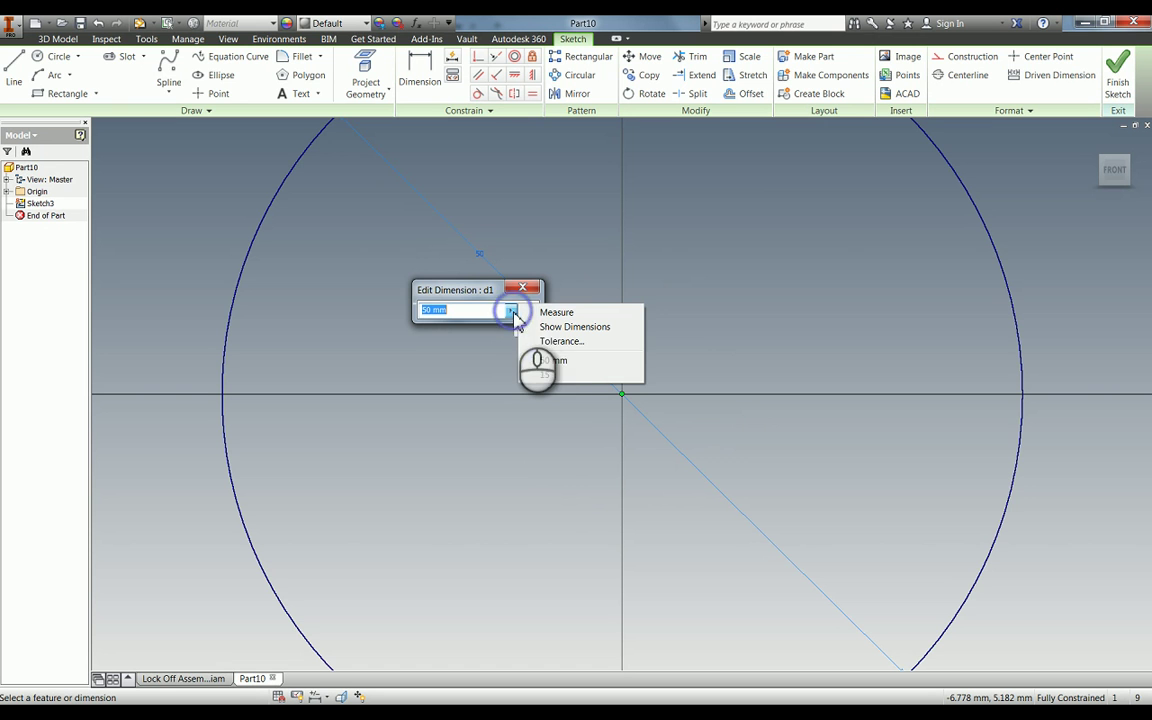
# Give the 50 mm diameter a Symmetric tolerance of ±25 and confirm the dimension
pyautogui.click(560, 343)
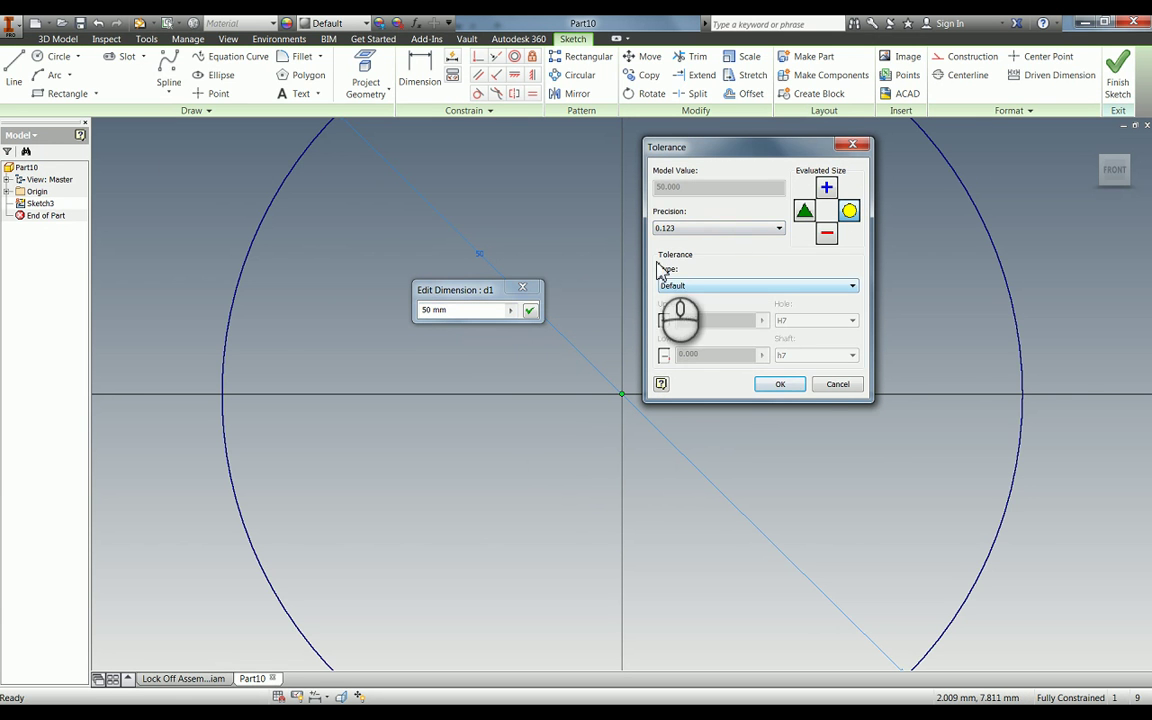
pyautogui.click(700, 290)
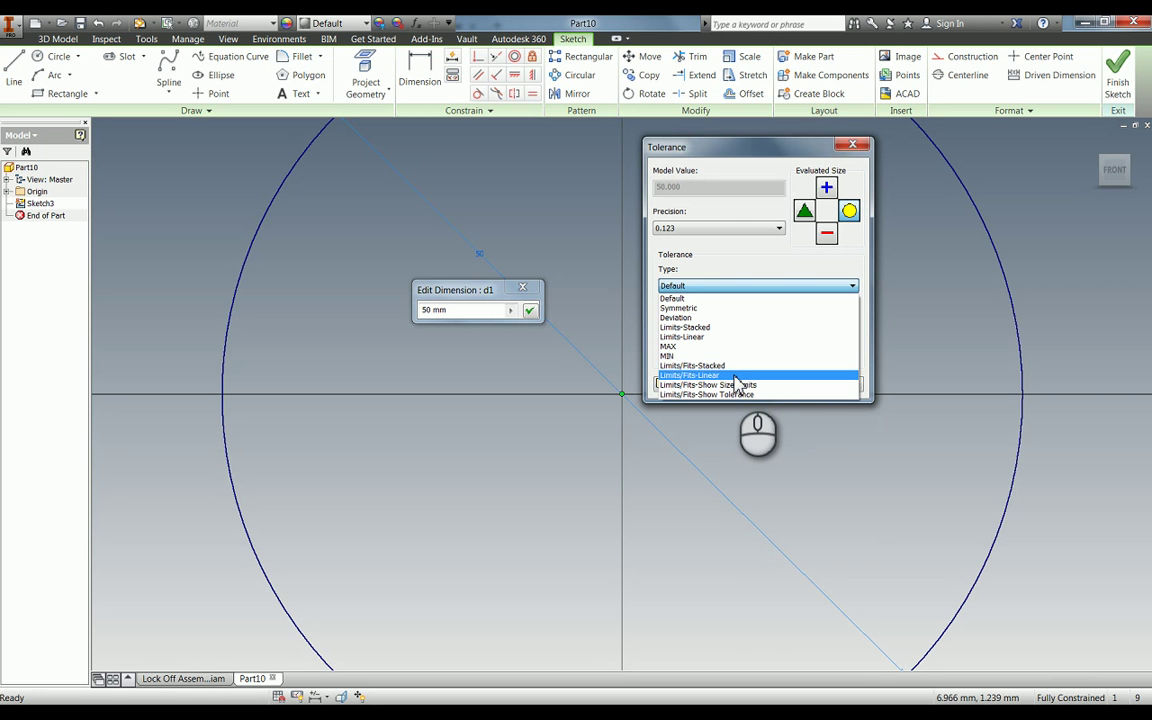
pyautogui.click(694, 309)
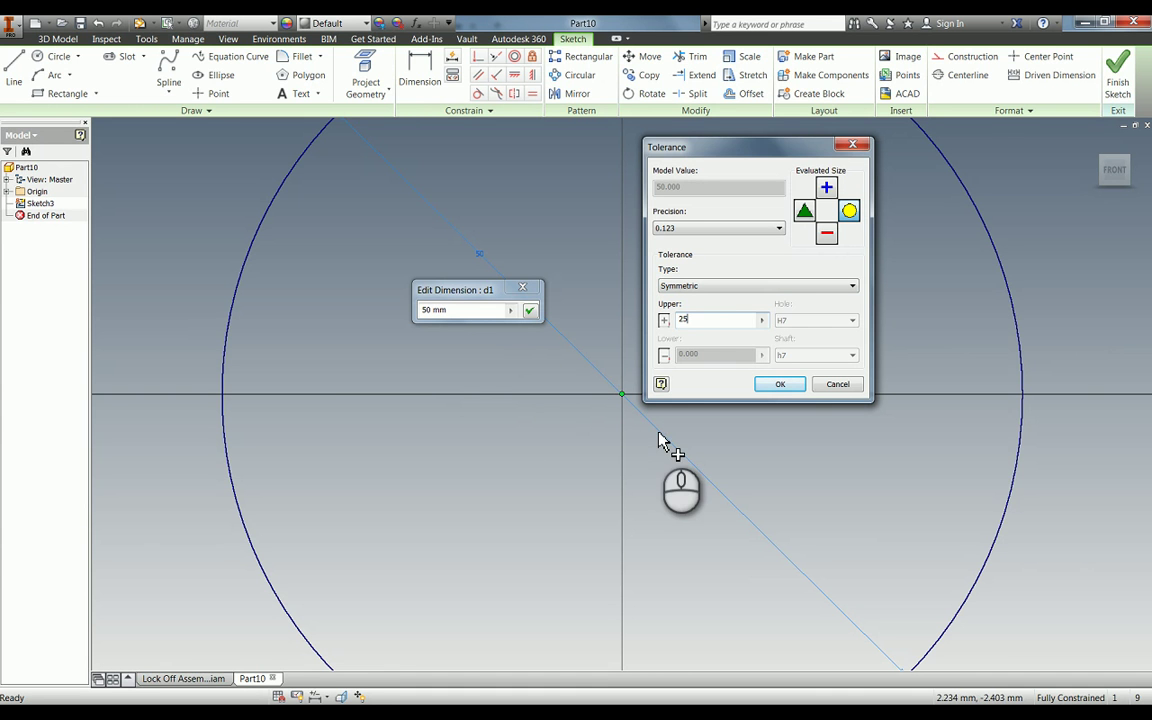
pyautogui.click(790, 388)
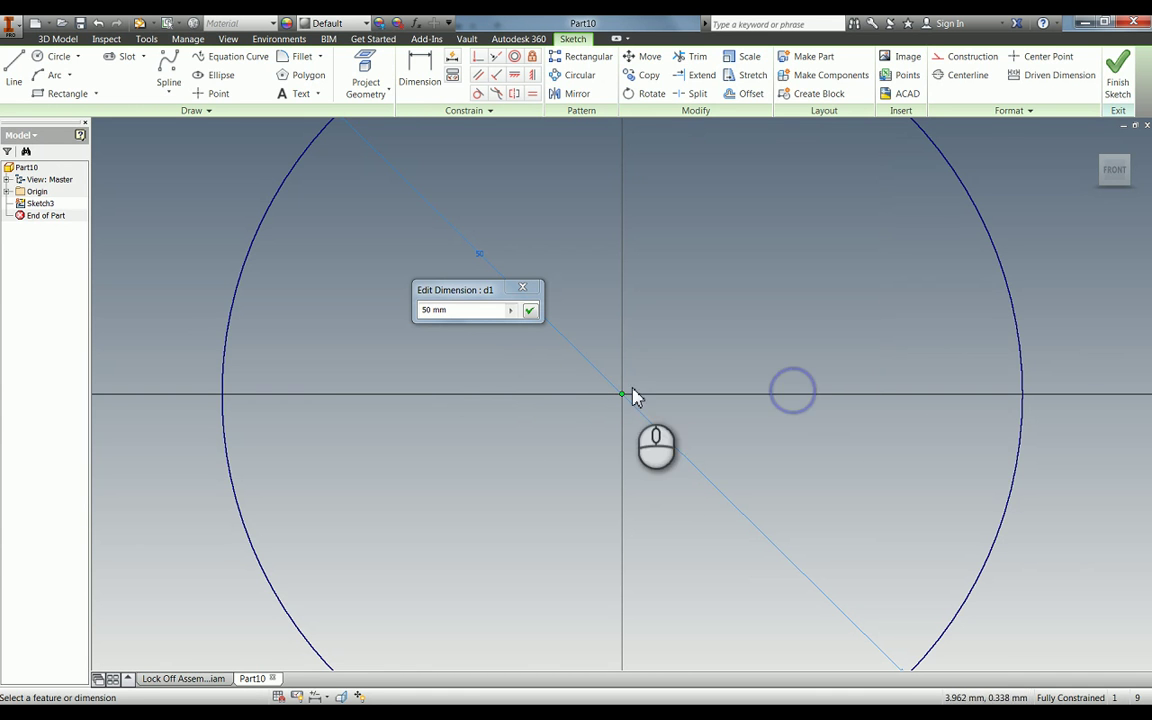
pyautogui.click(530, 312)
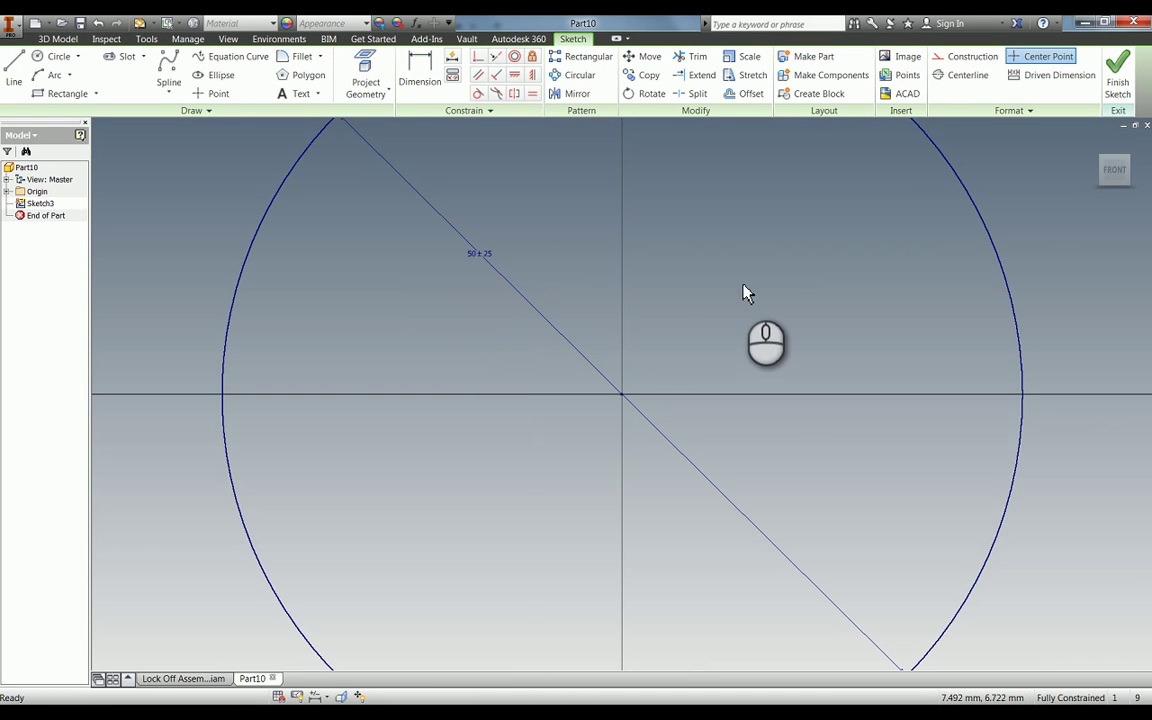
# Extrude the circle symmetrically 250 mm into a solid cylinder
pyautogui.press('e')
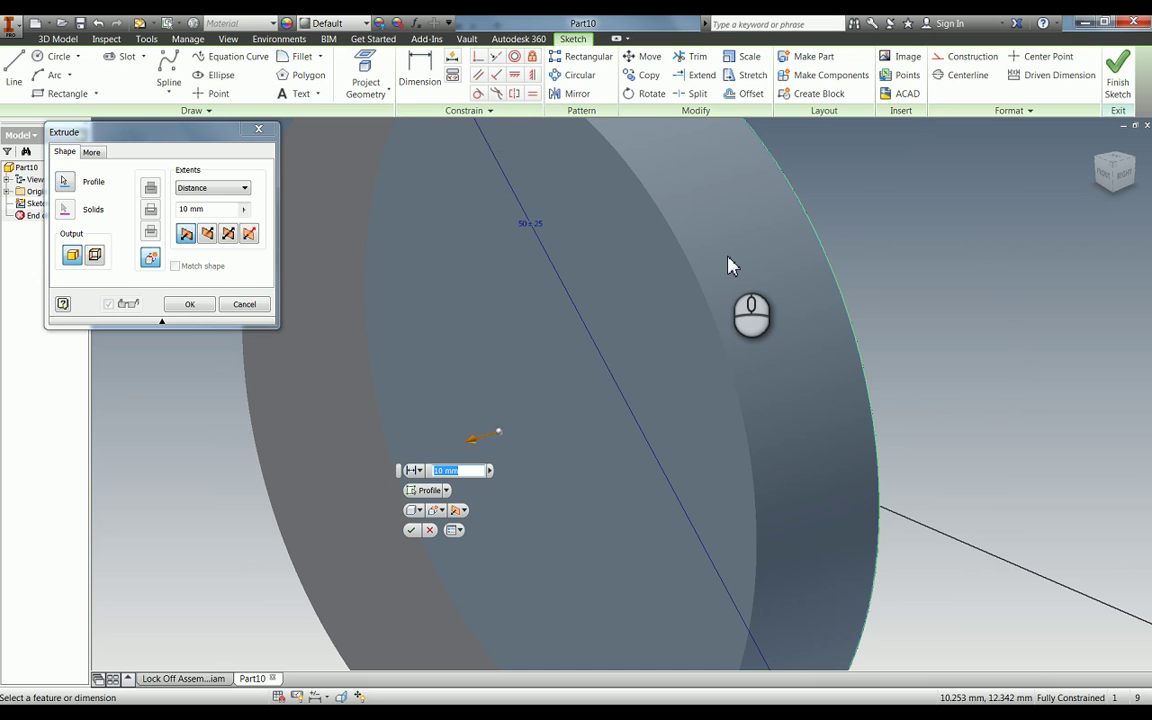
pyautogui.click(210, 209)
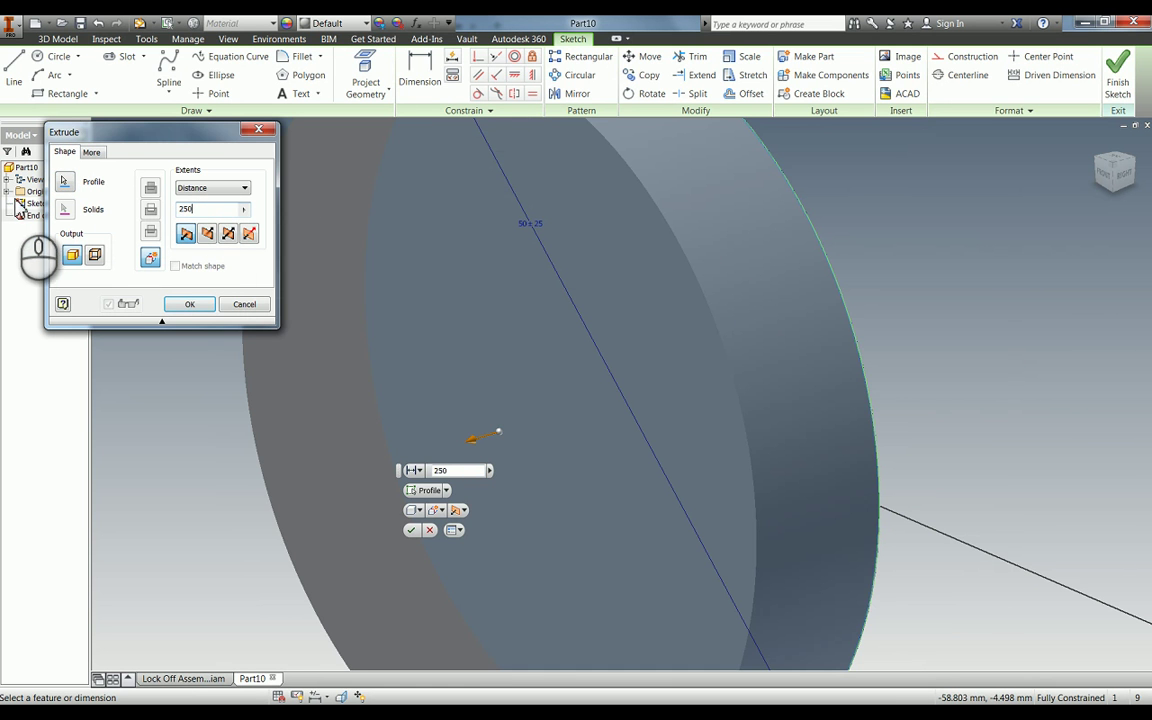
pyautogui.click(249, 233)
pyautogui.click(228, 233)
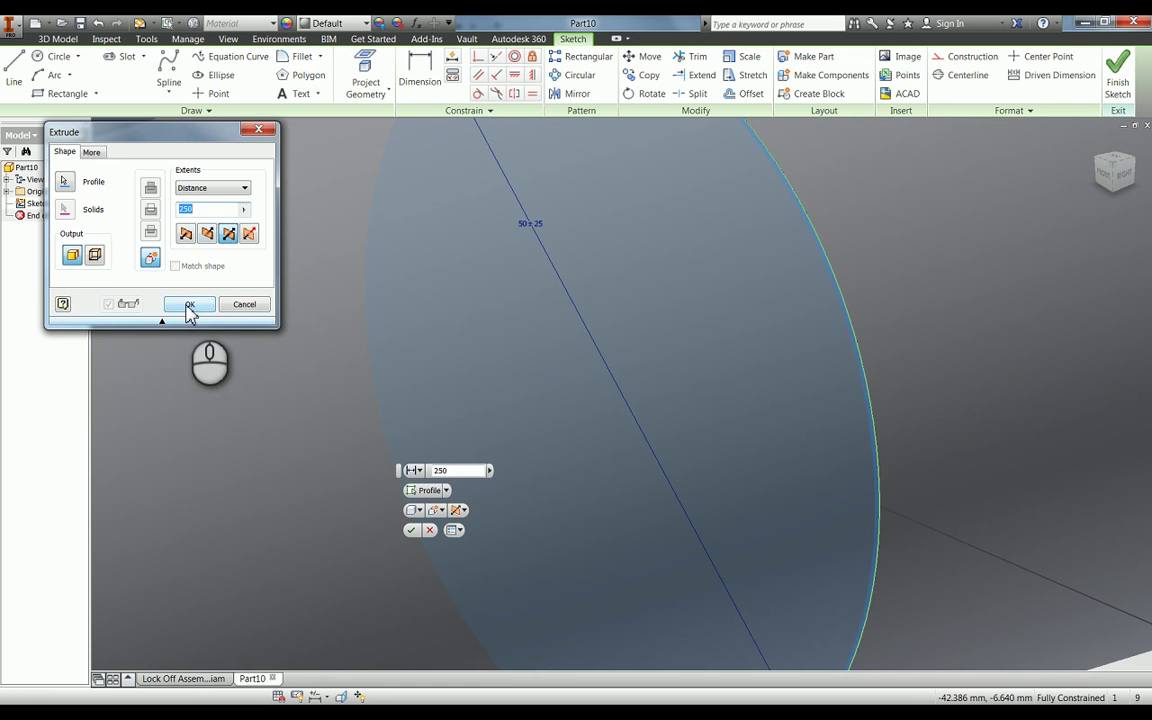
pyautogui.click(190, 305)
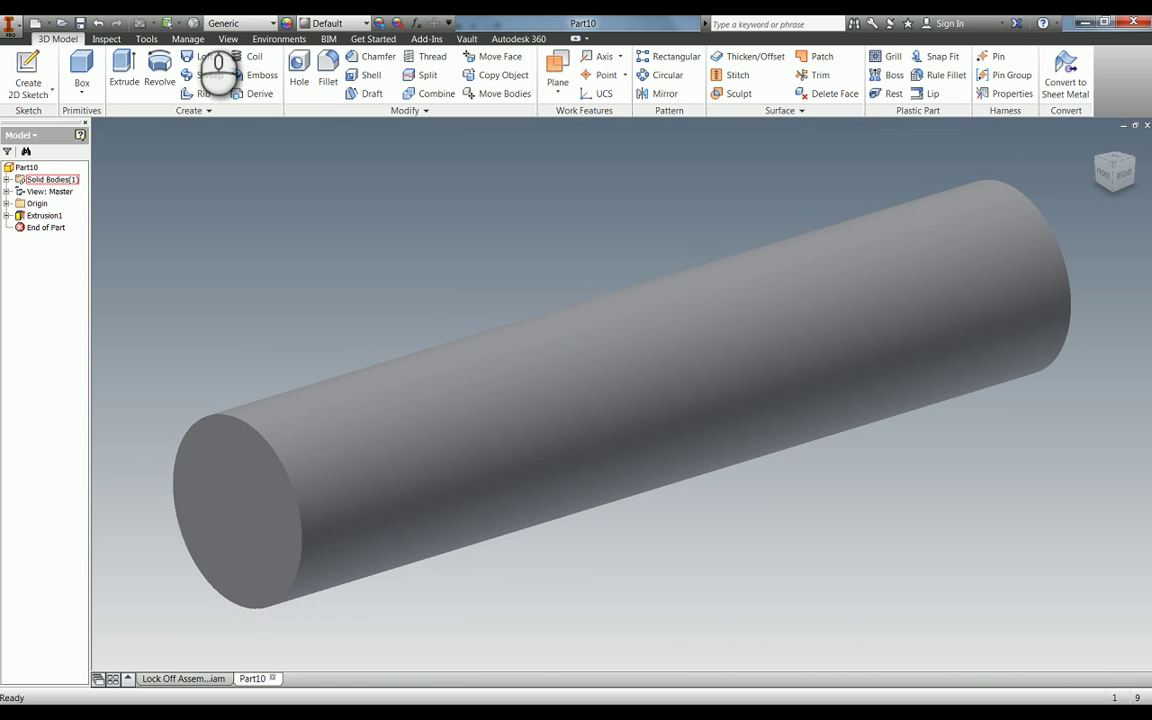
# Open the Parameters table from the Manage tab and set d3's tolerance to its upper limit
pyautogui.click(190, 39)
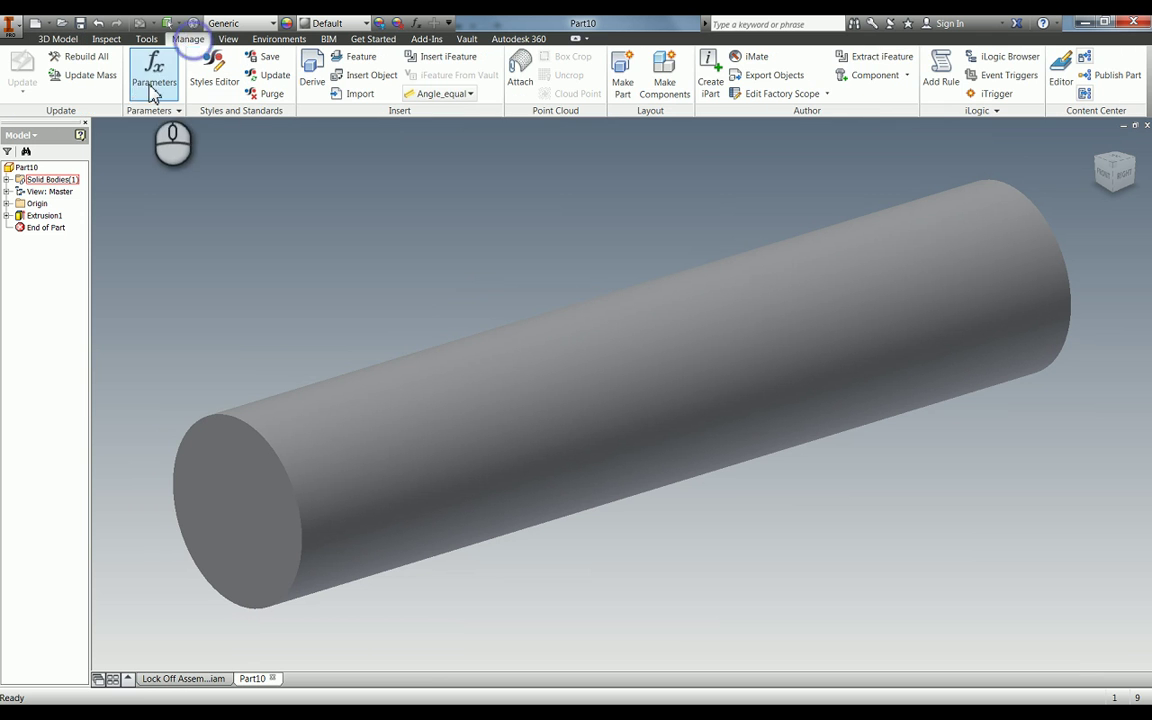
pyautogui.click(155, 78)
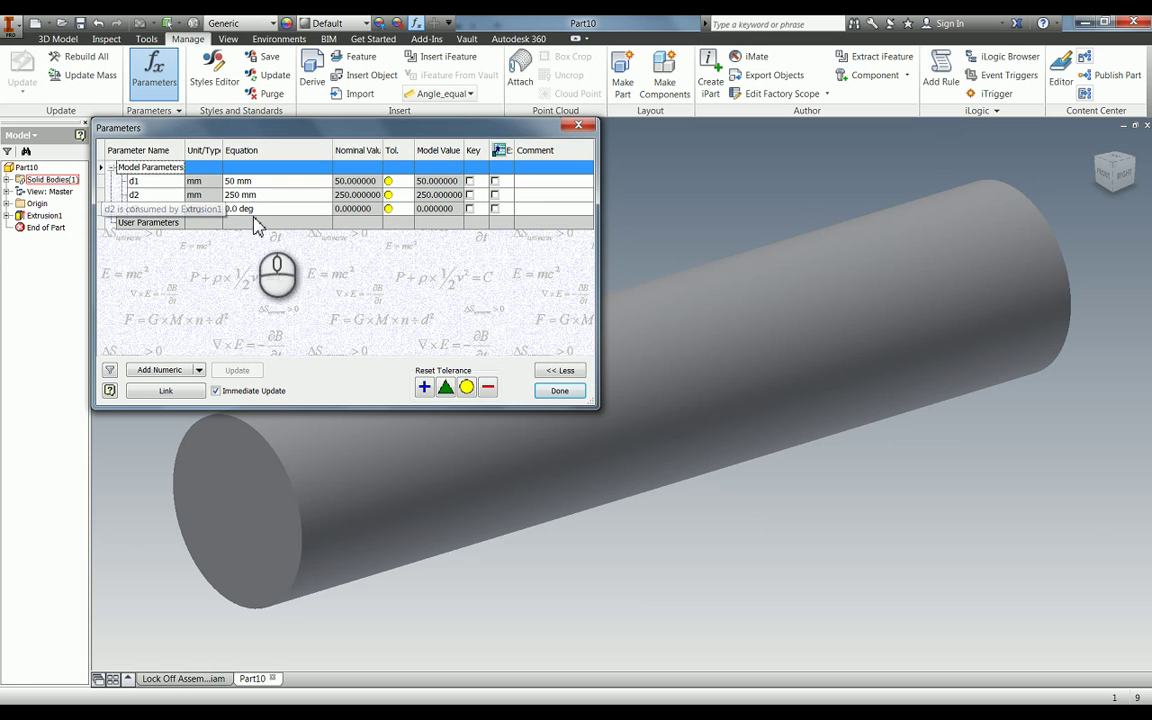
pyautogui.click(388, 210)
pyautogui.click(408, 211)
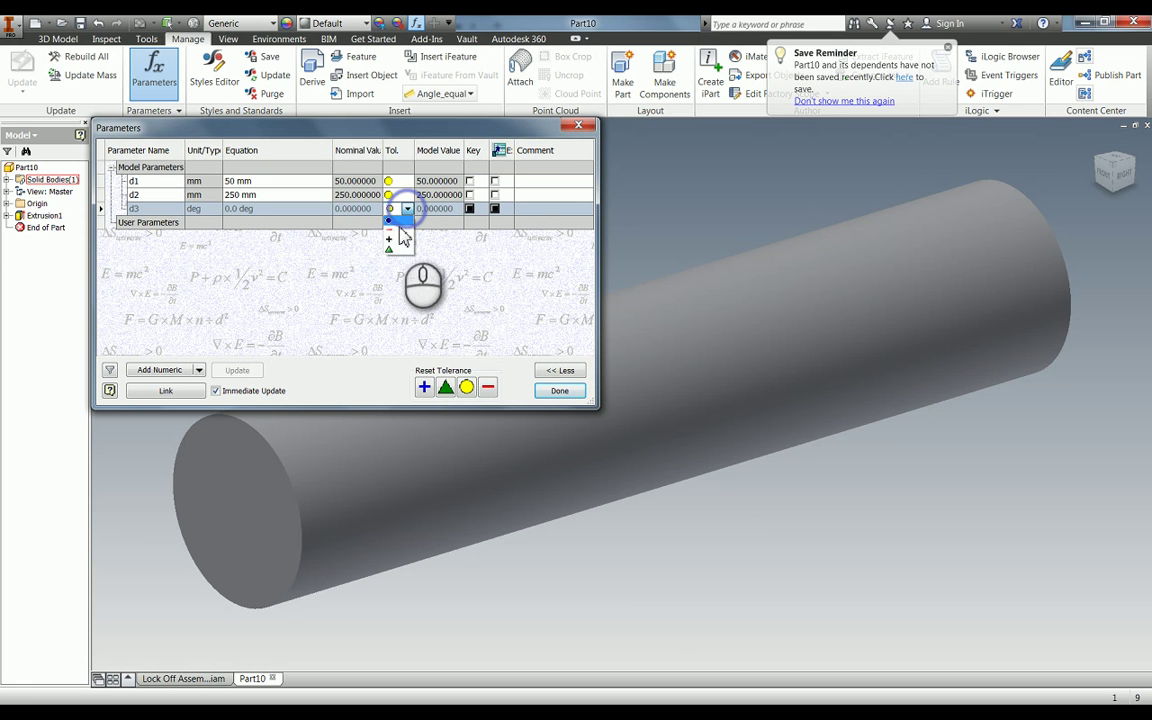
pyautogui.click(392, 224)
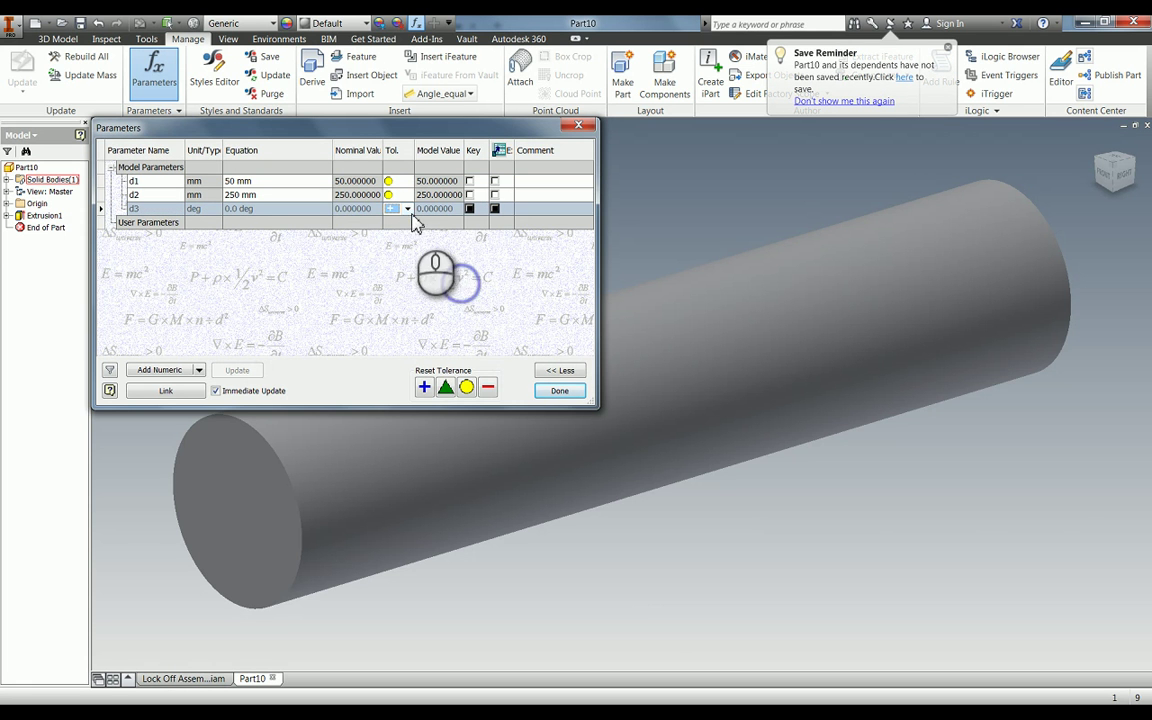
pyautogui.click(440, 211)
# Pick a different tolerance setting for d3, then select the d1 shaft diameter
pyautogui.click(390, 210)
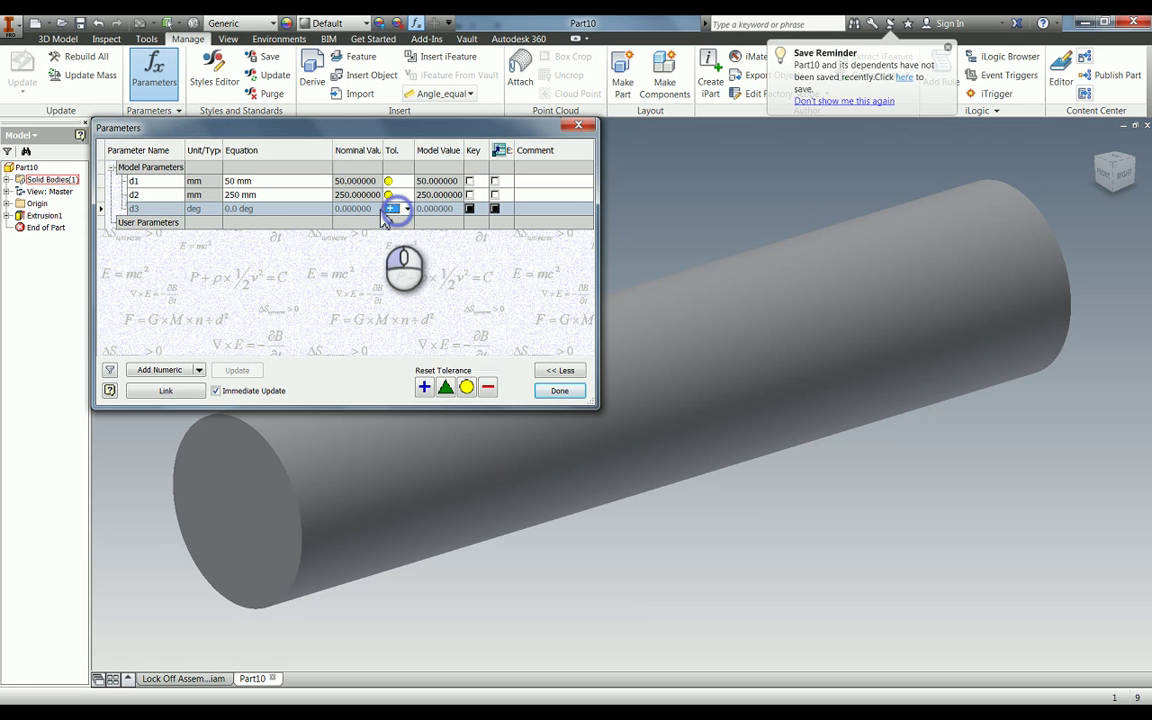
pyautogui.click(407, 209)
pyautogui.click(395, 239)
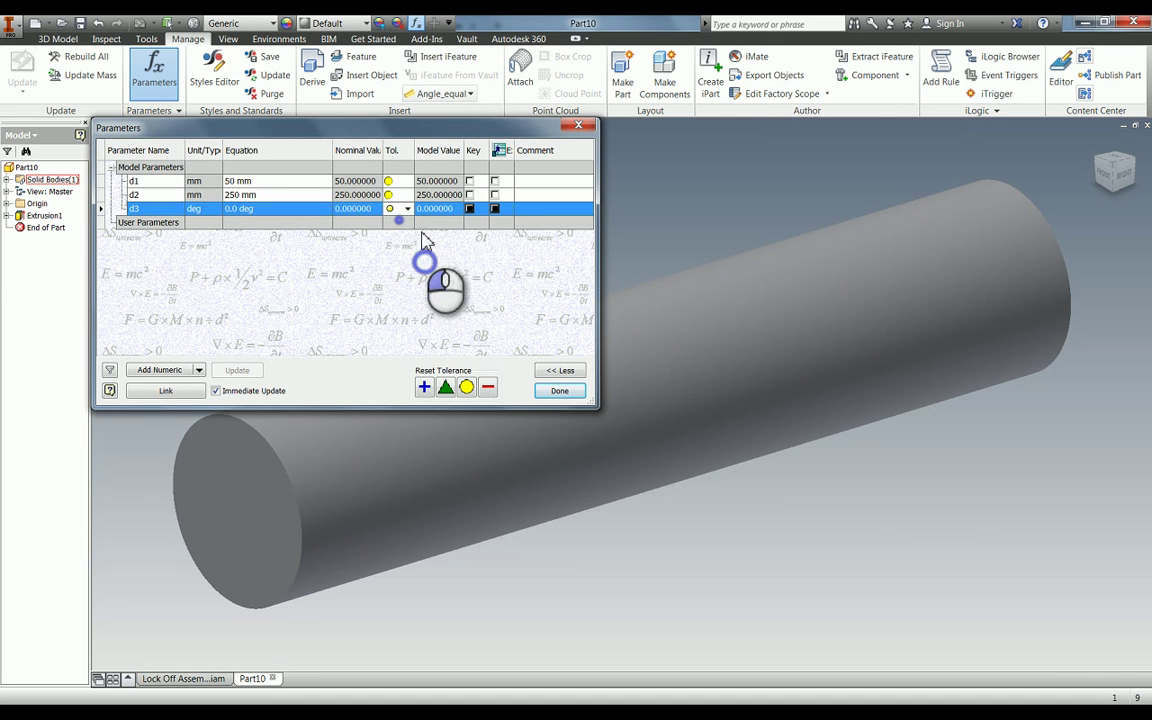
pyautogui.click(396, 180)
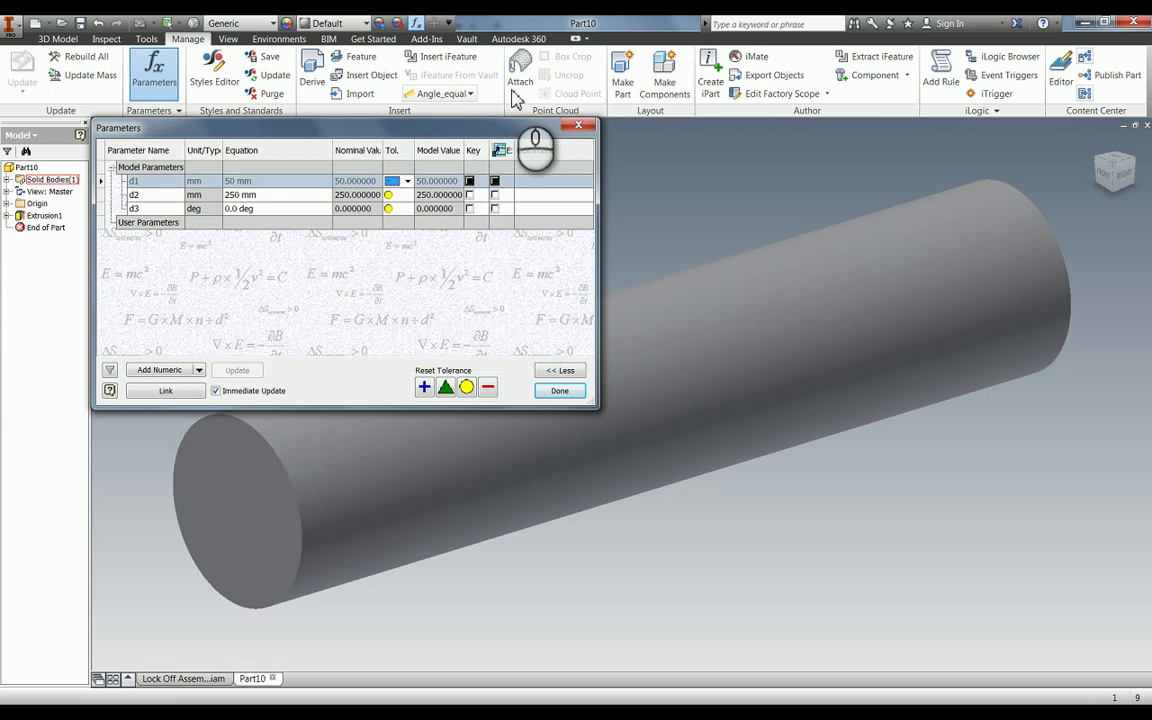
# Evaluate d1 at its lower, then upper tolerance limit, widening the shaft to 75
pyautogui.click(405, 280)
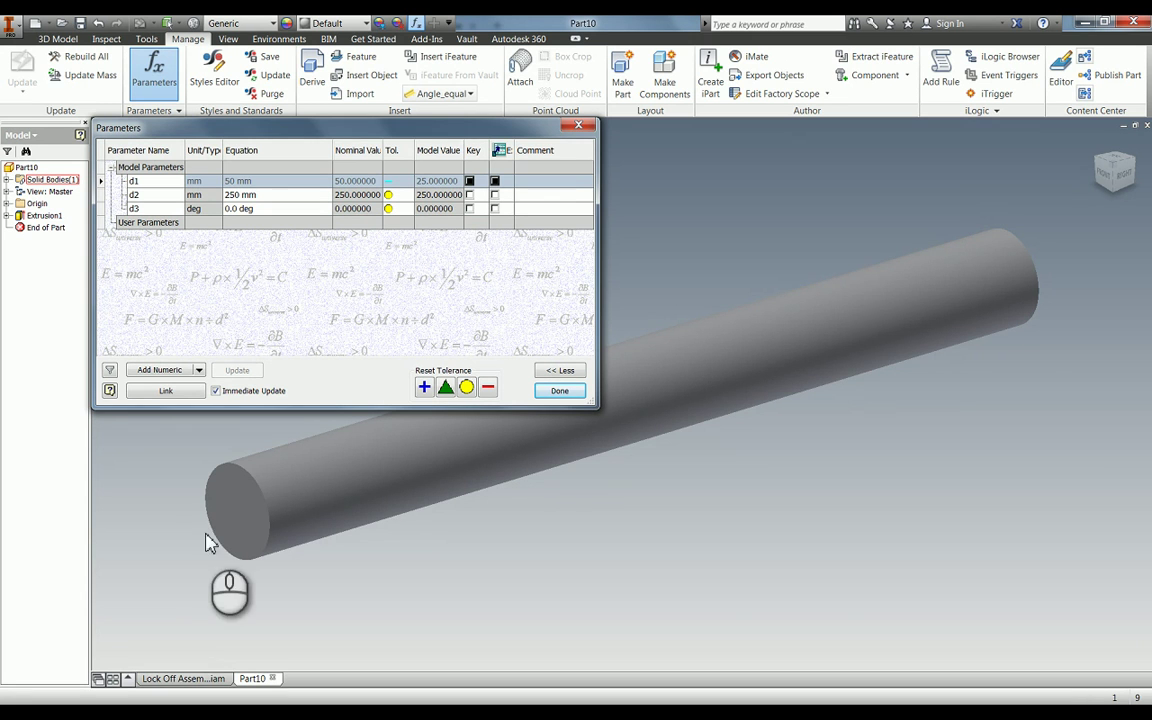
pyautogui.click(397, 183)
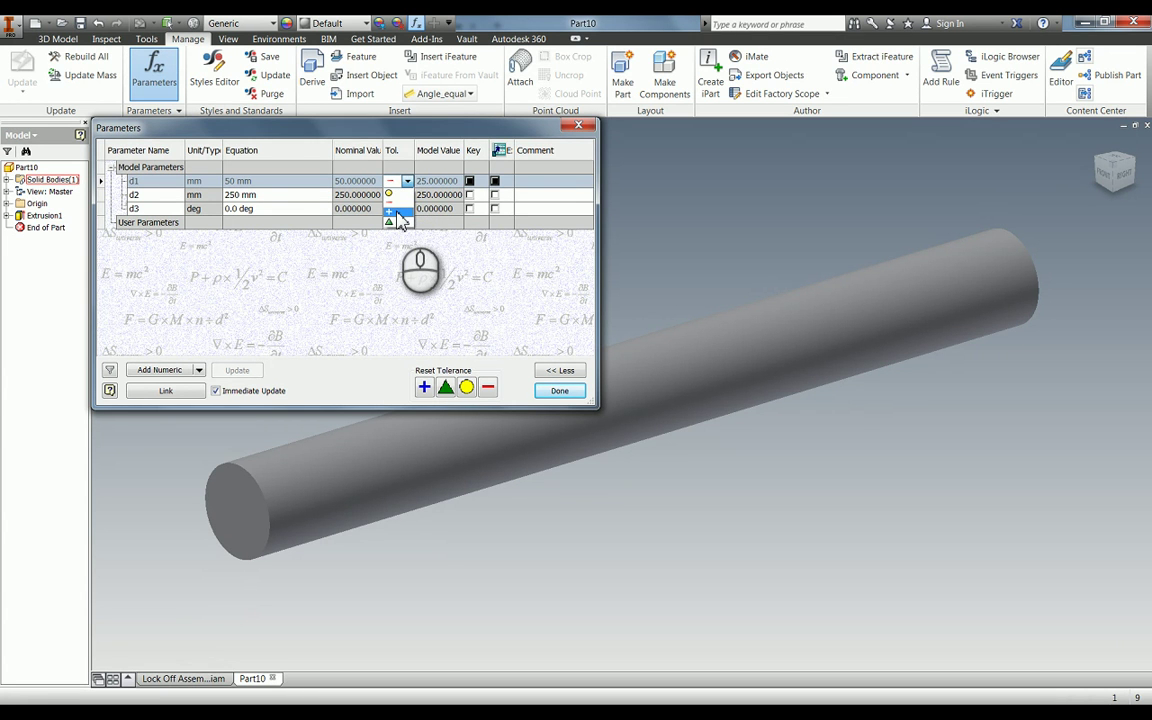
pyautogui.click(397, 211)
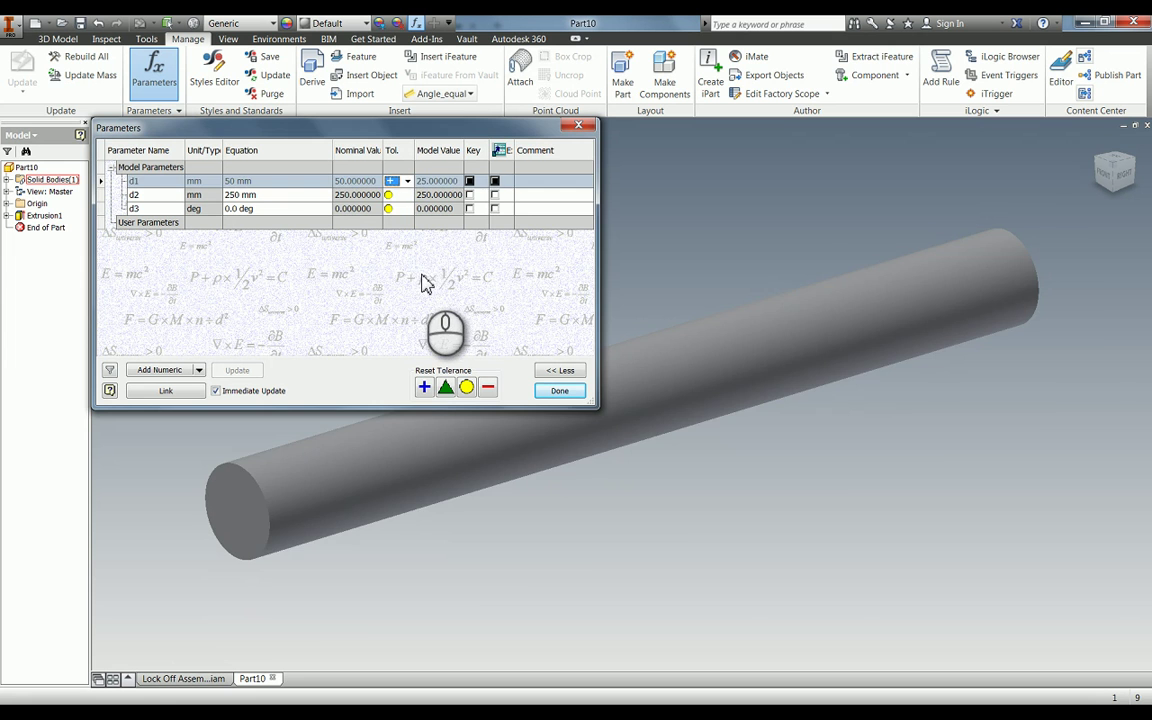
# Return d1 to its nominal 50 mm tolerance and close the Parameters dialog
pyautogui.click(463, 183)
pyautogui.click(392, 181)
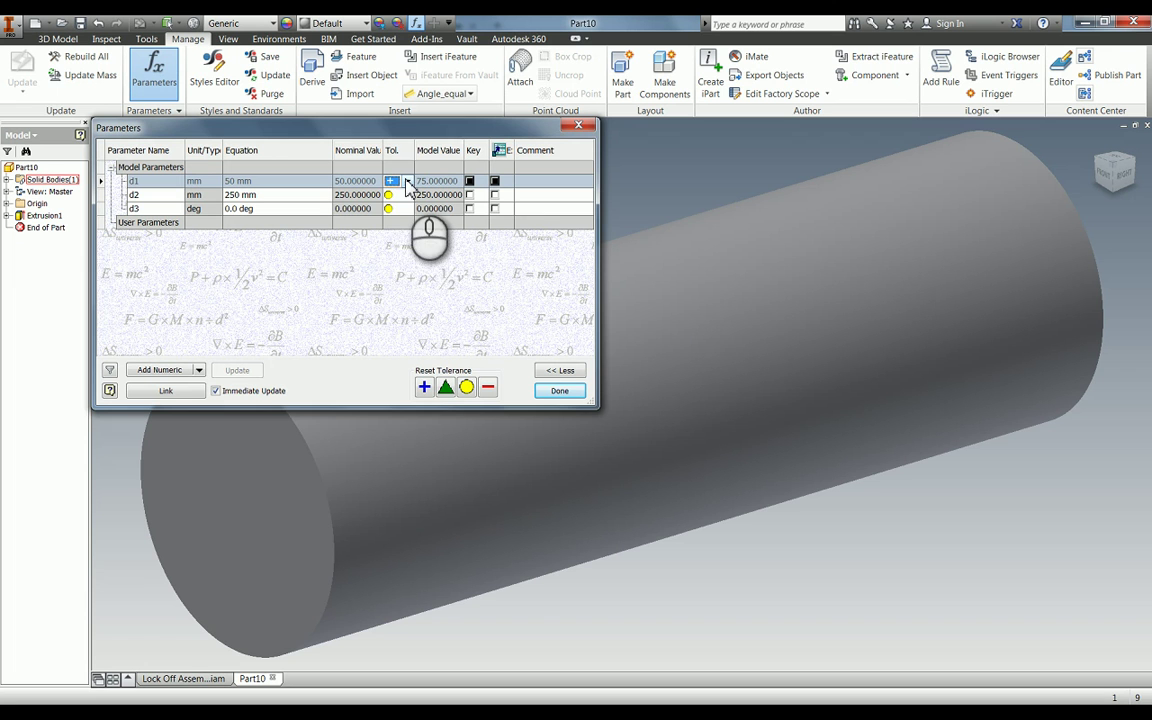
pyautogui.click(407, 181)
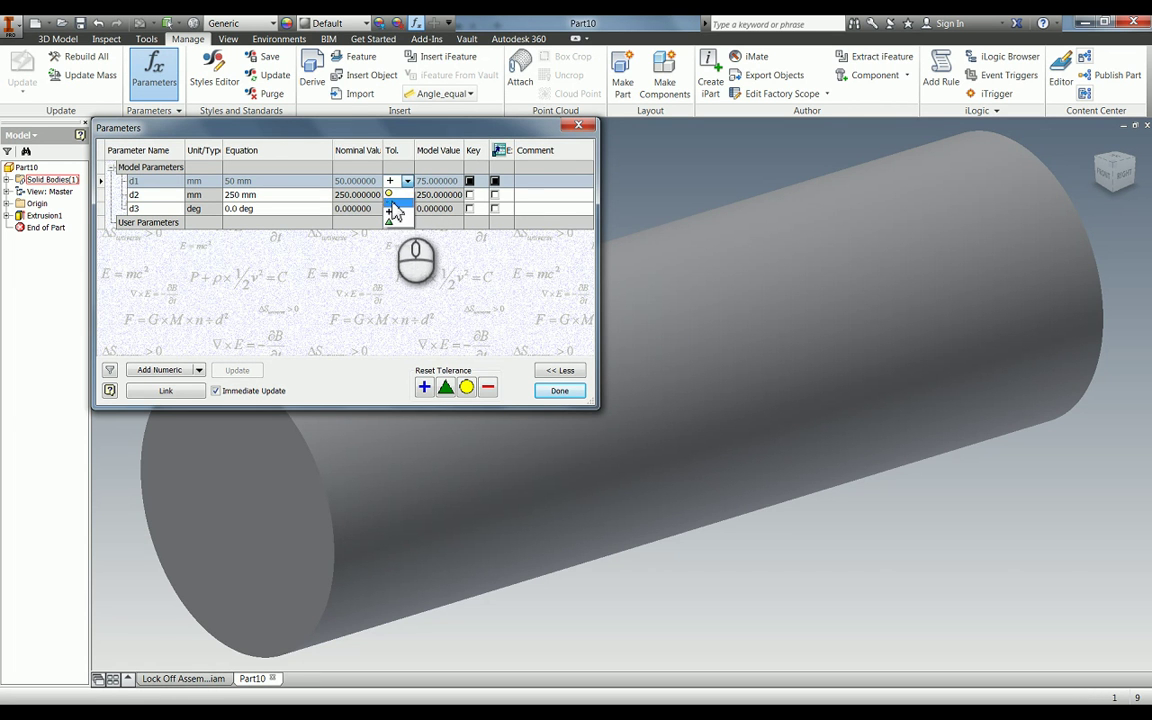
pyautogui.click(393, 196)
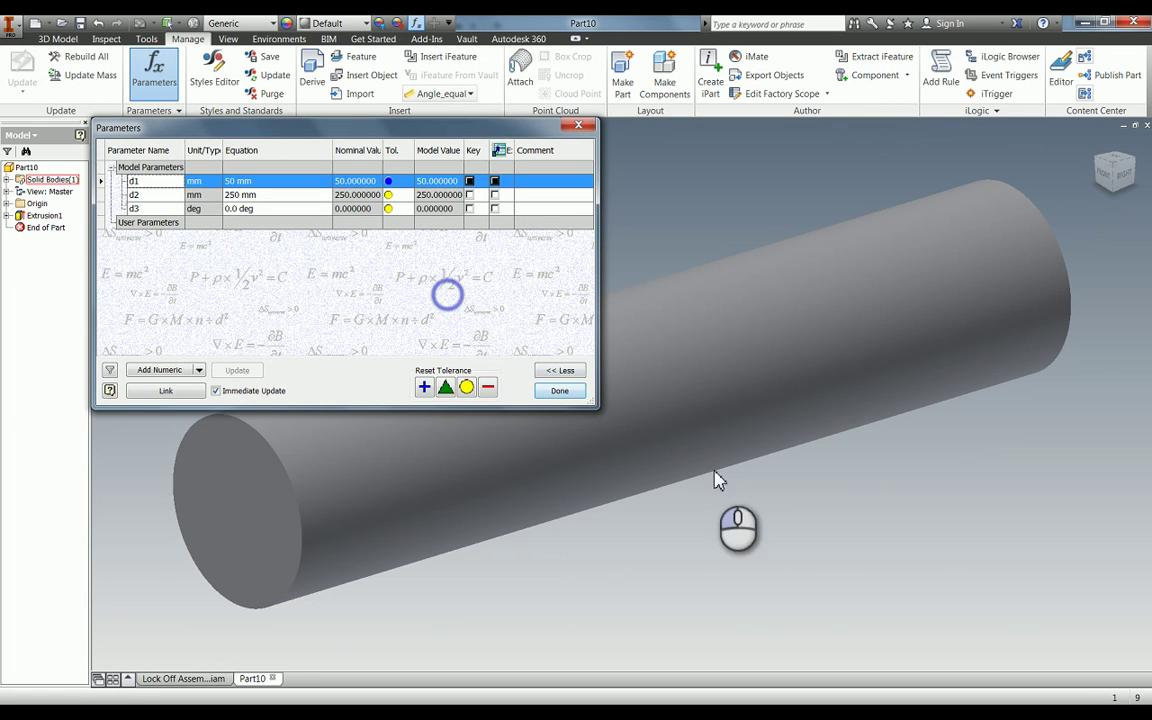
pyautogui.click(559, 391)
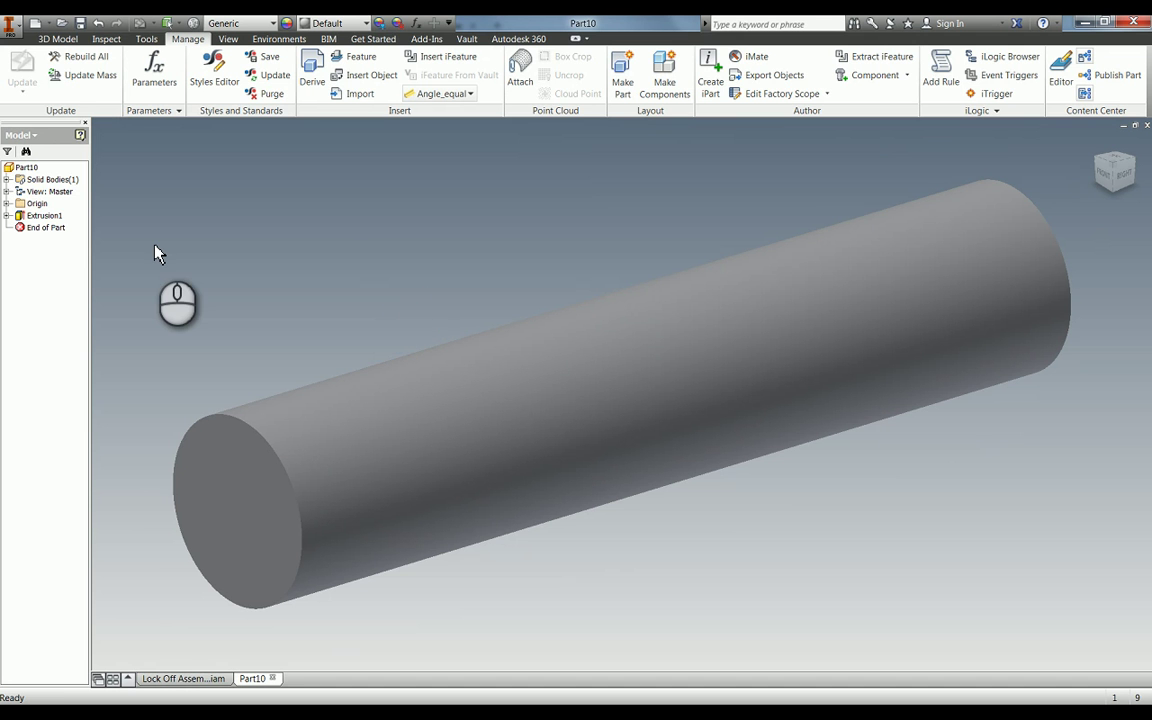
# Create a new part and start a 2D sketch on an origin plane
pyautogui.click(52, 24)
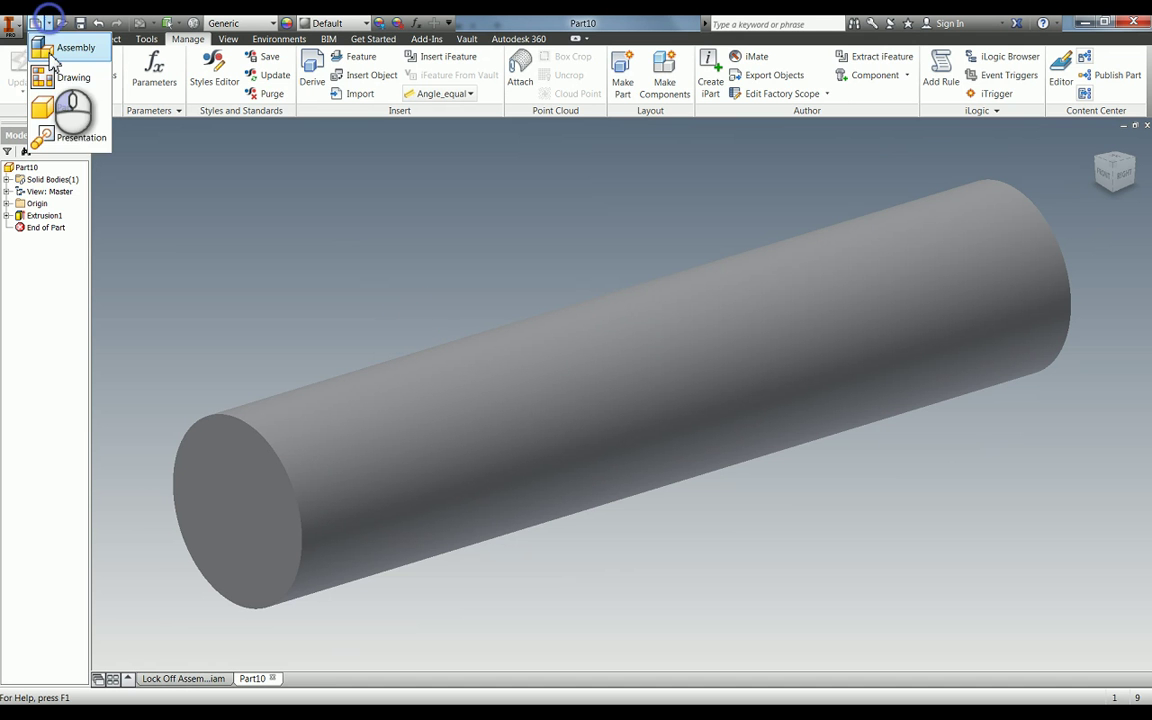
pyautogui.click(55, 100)
pyautogui.press('s')
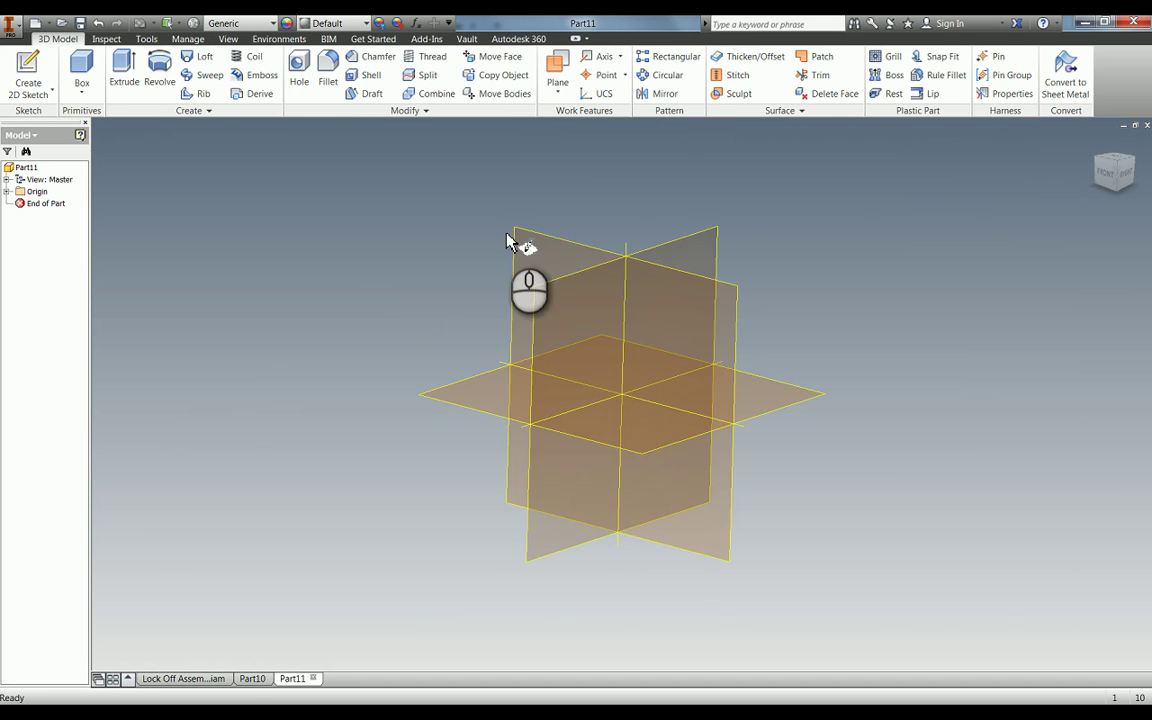
pyautogui.click(573, 233)
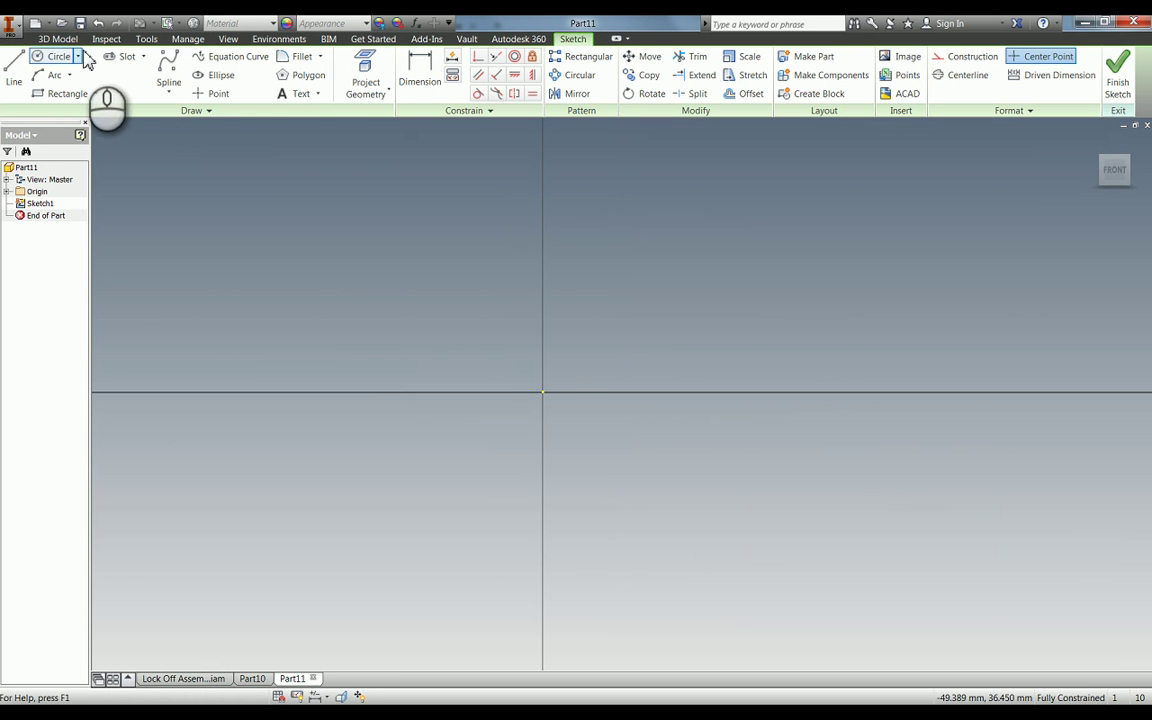
# Draw a four-sided polygon centred on the origin and make its top edge horizontal
pyautogui.click(307, 80)
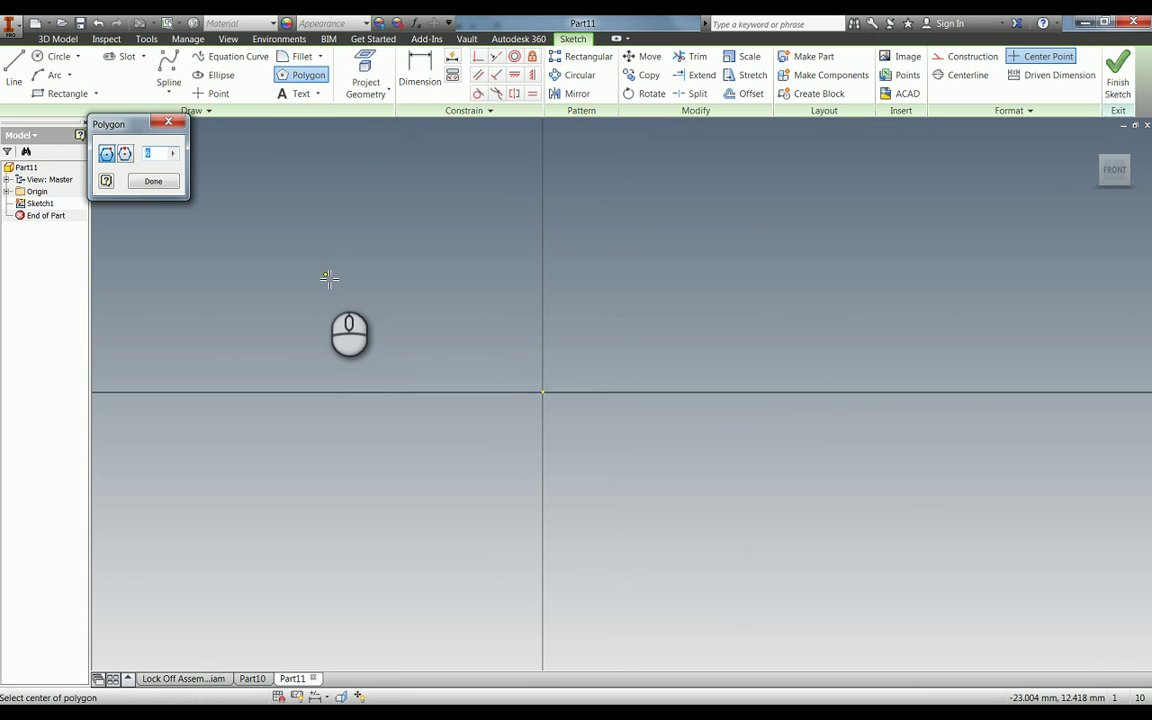
pyautogui.click(543, 392)
pyautogui.click(759, 211)
pyautogui.press('Escape')
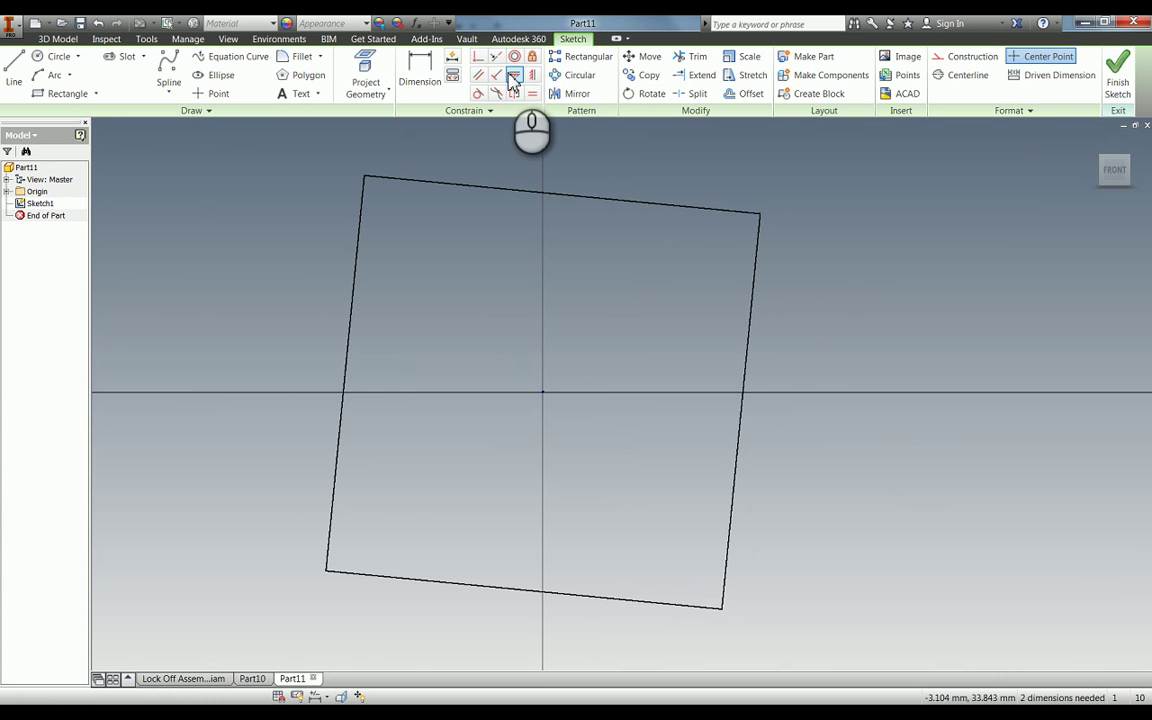
pyautogui.click(513, 77)
pyautogui.click(601, 207)
# Dimension the square's top edge to 120 mm
pyautogui.press('d')
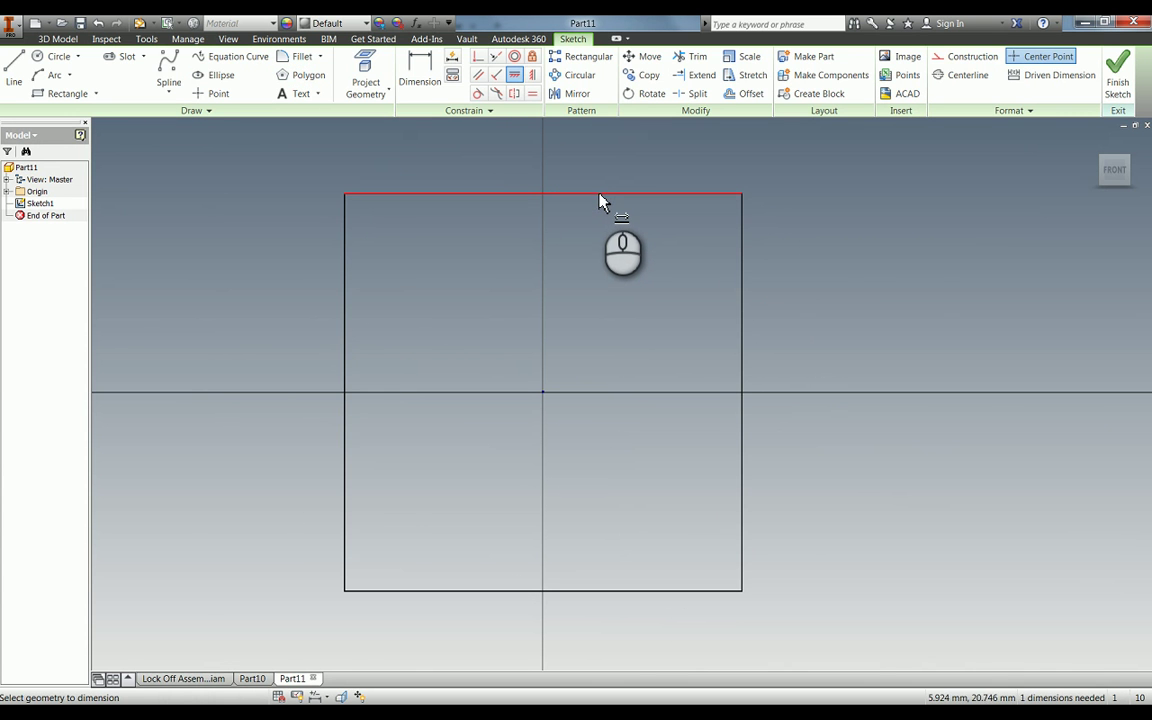
pyautogui.click(599, 193)
pyautogui.click(913, 200)
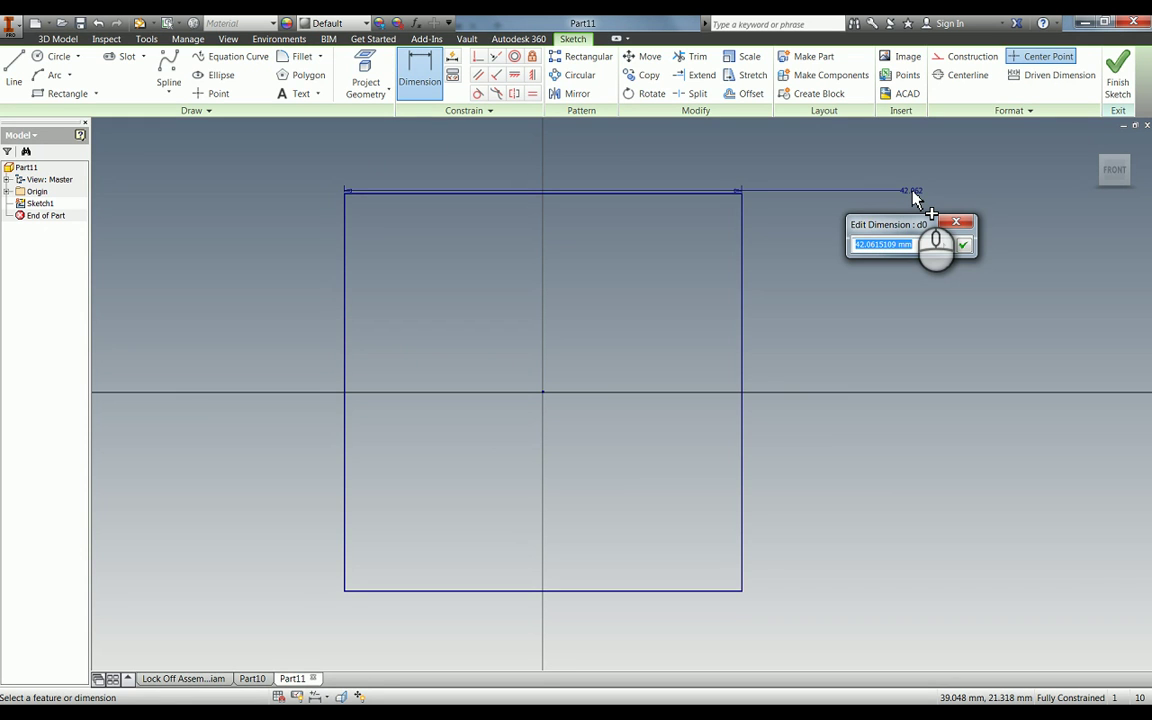
pyautogui.write('120')
pyautogui.press('Return')
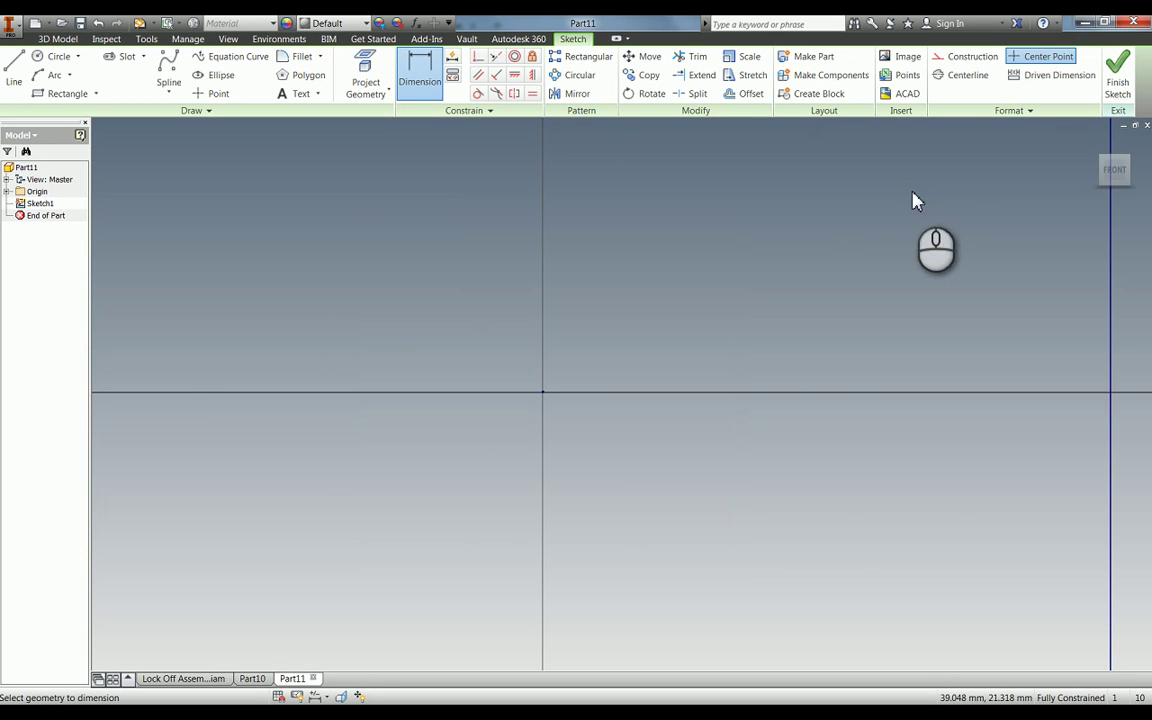
pyautogui.scroll(-5, 770, 322)
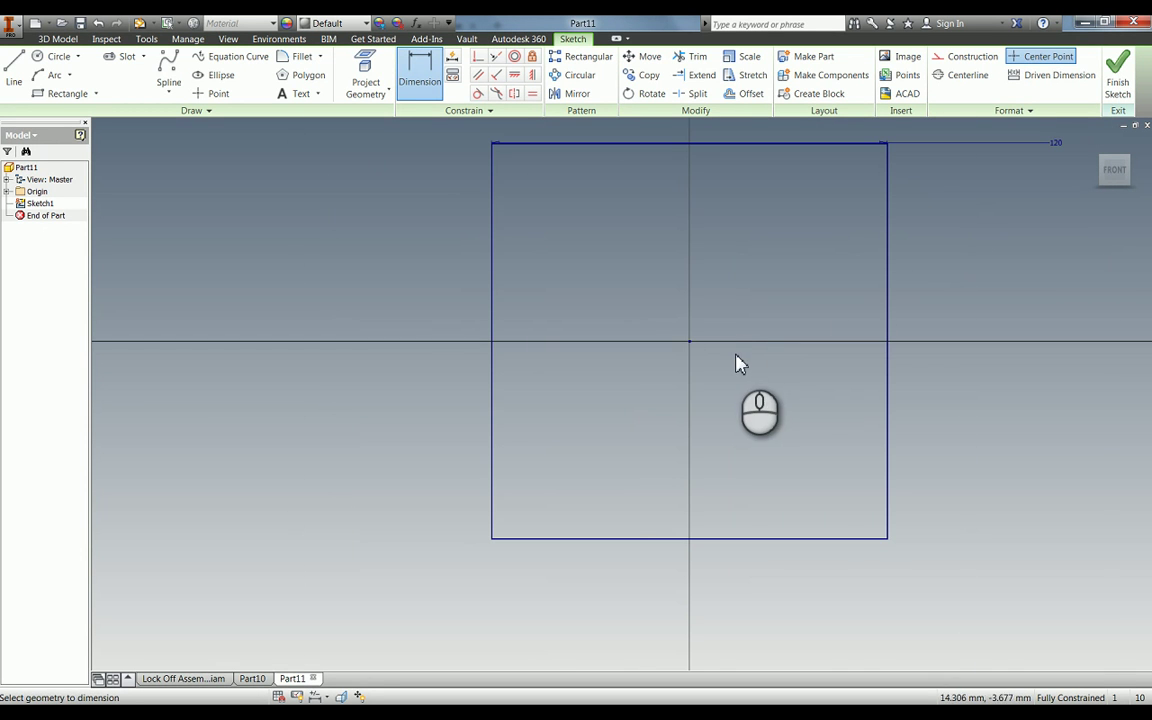
# Draw a circle at the square's centre and dimension its diameter 50 mm
pyautogui.press('c')
pyautogui.click(690, 343)
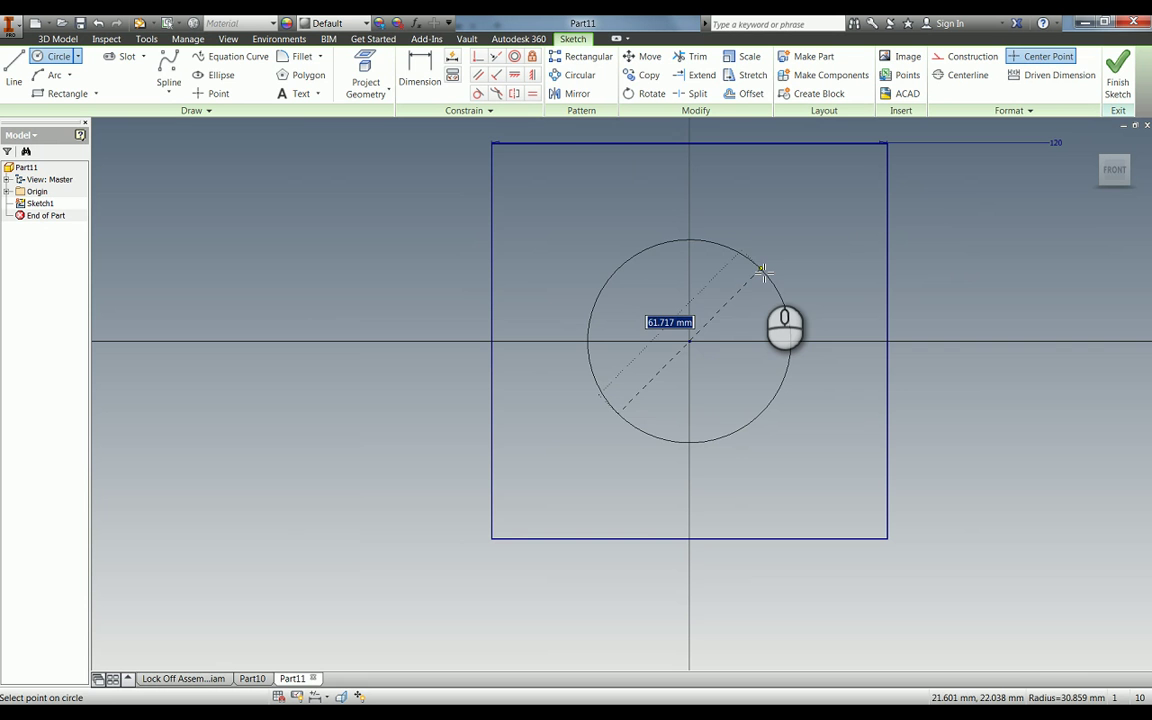
pyautogui.click(763, 270)
pyautogui.press('d')
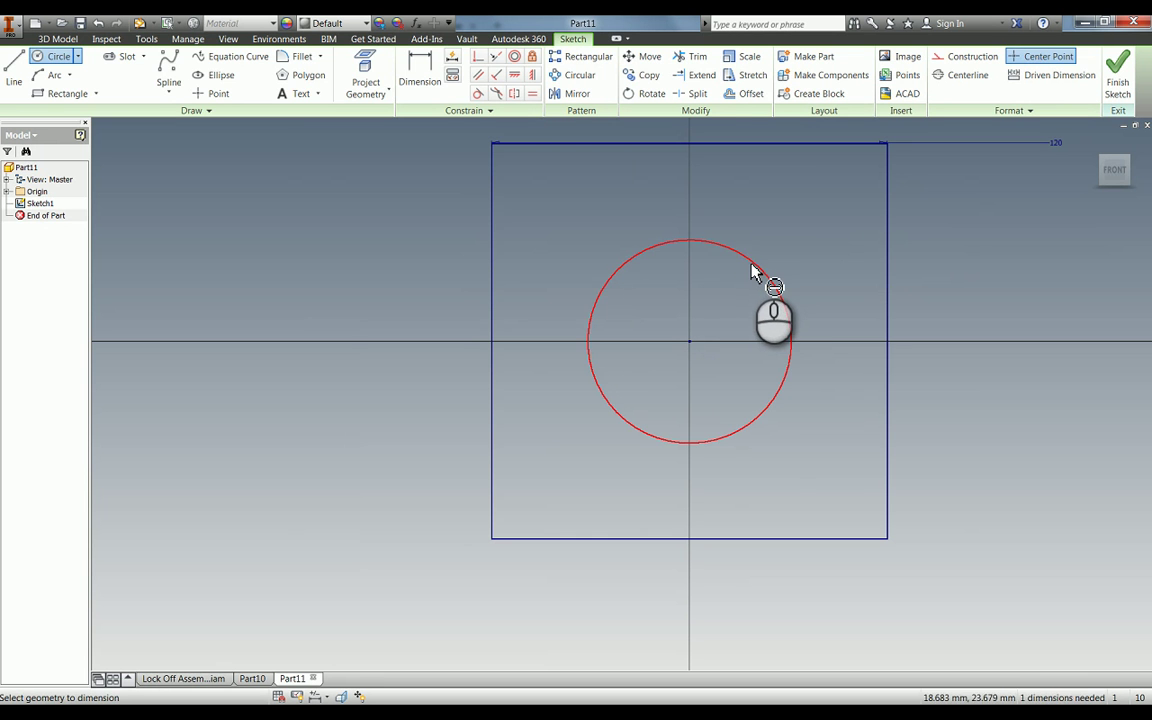
pyautogui.click(764, 266)
pyautogui.click(813, 226)
pyautogui.write('50')
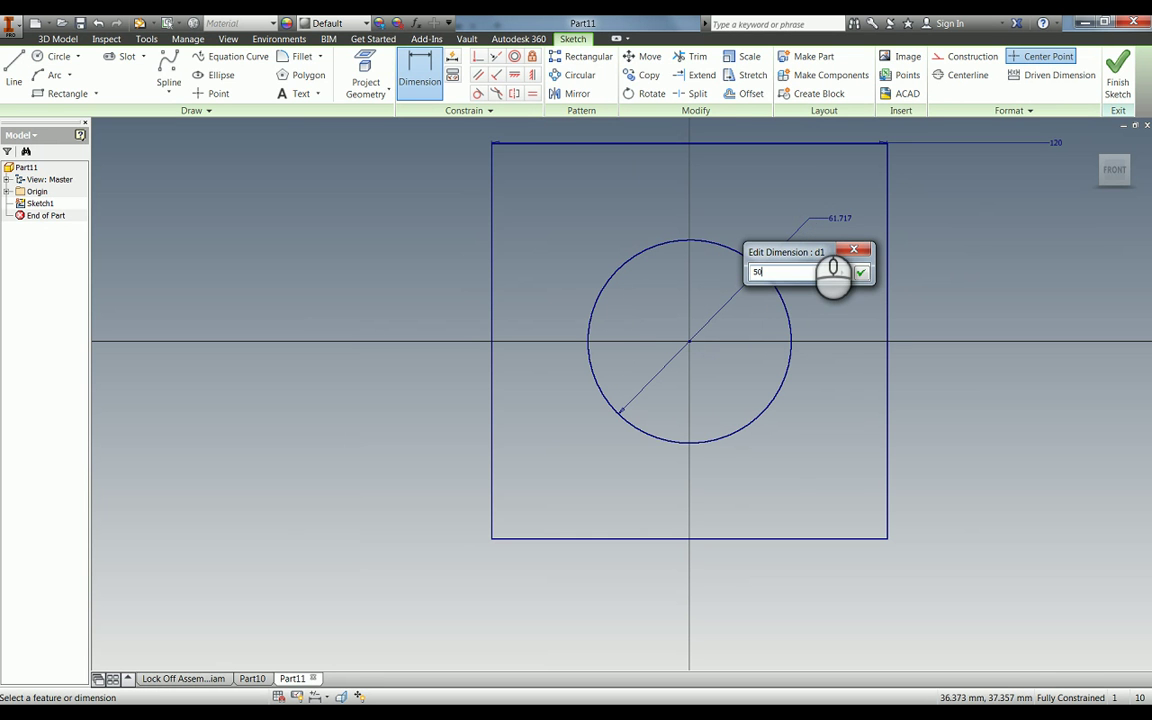
# Give the 50 mm diameter a Symmetric ±25 tolerance and confirm the dimension
pyautogui.click(842, 274)
pyautogui.click(905, 305)
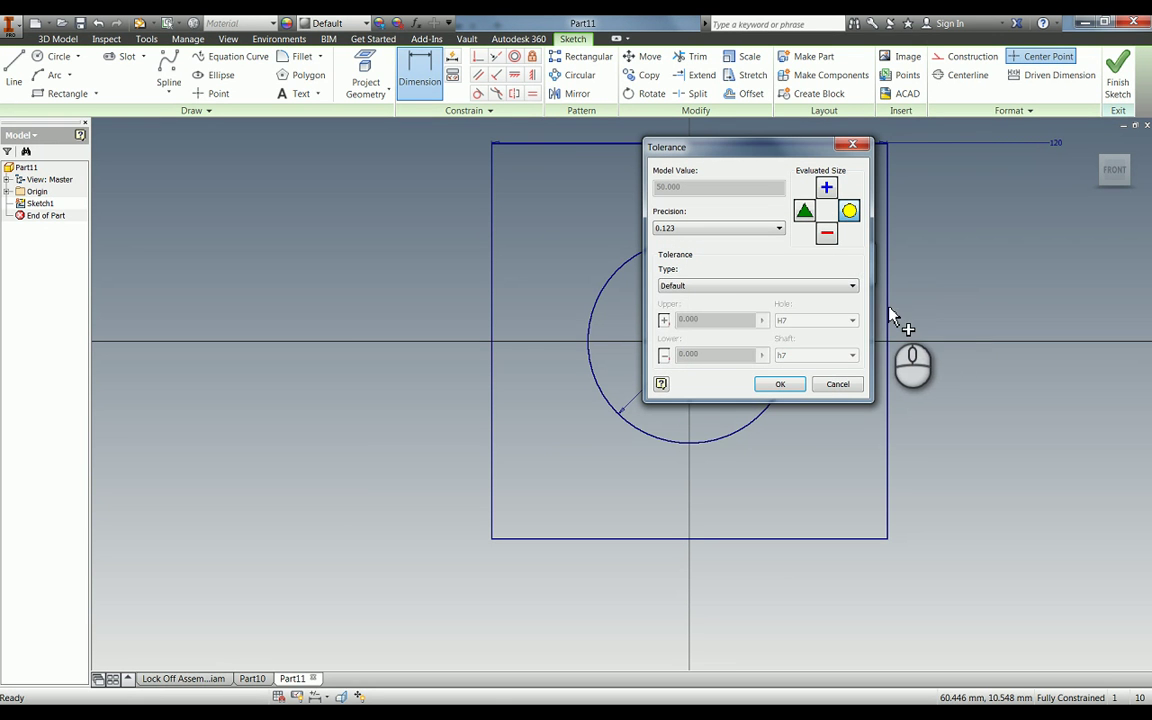
pyautogui.click(733, 290)
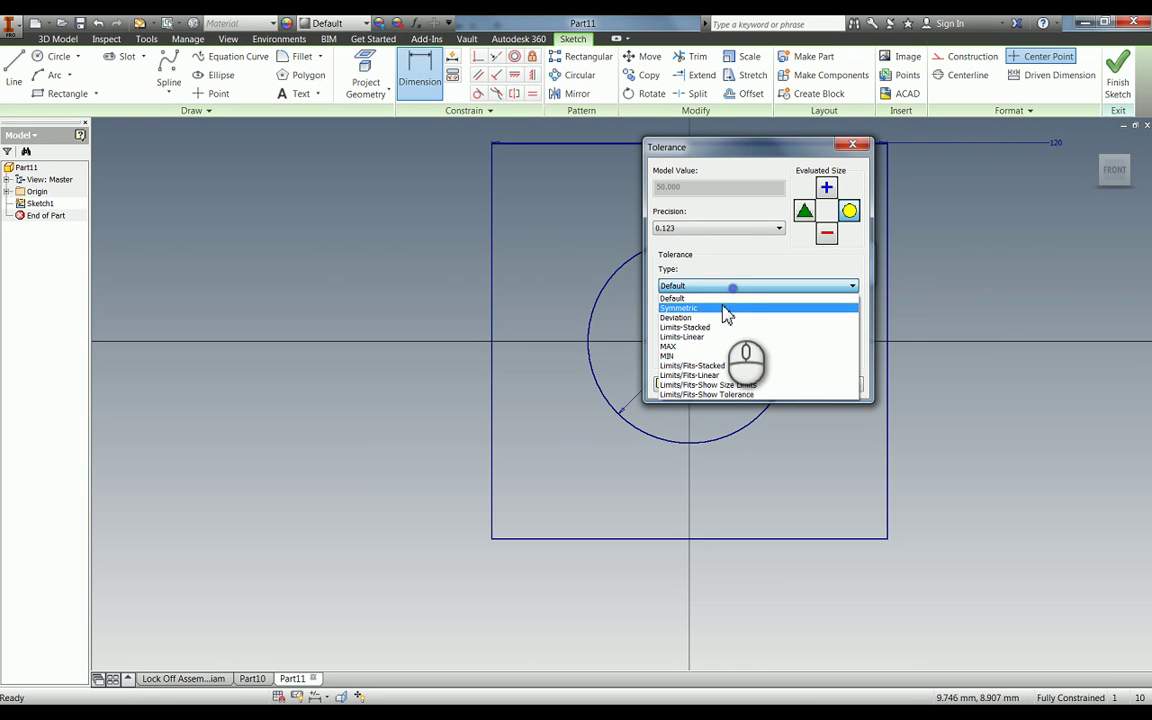
pyautogui.click(730, 310)
pyautogui.doubleClick(720, 320)
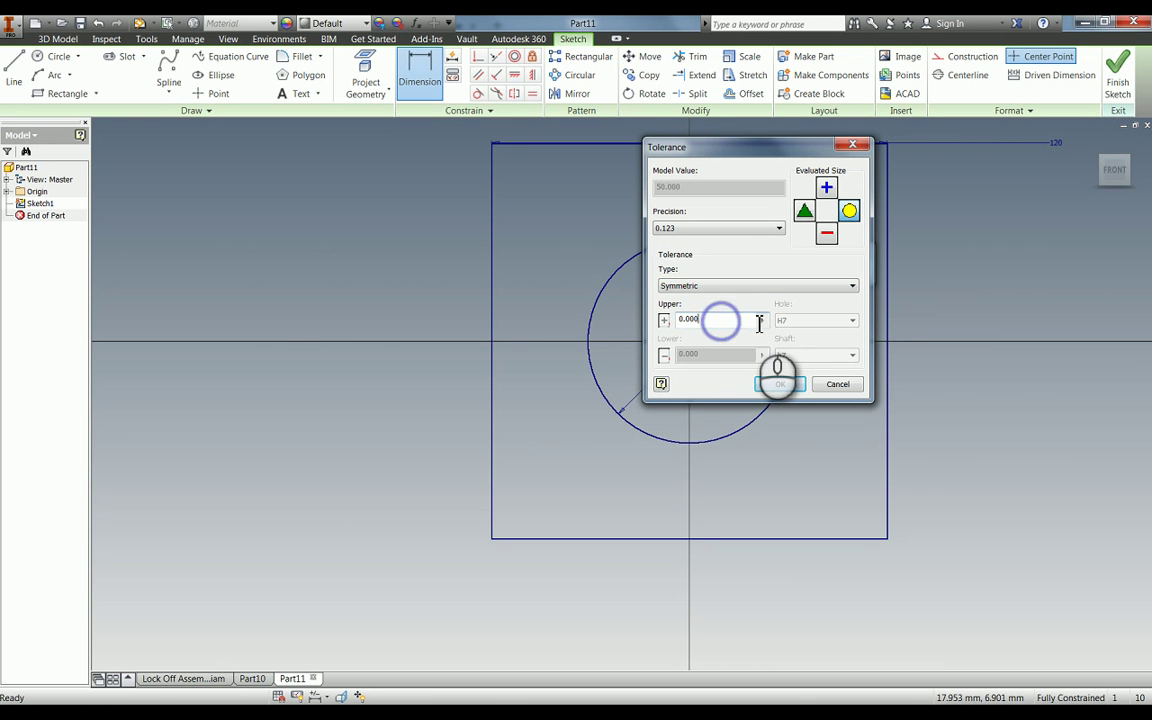
pyautogui.write('25')
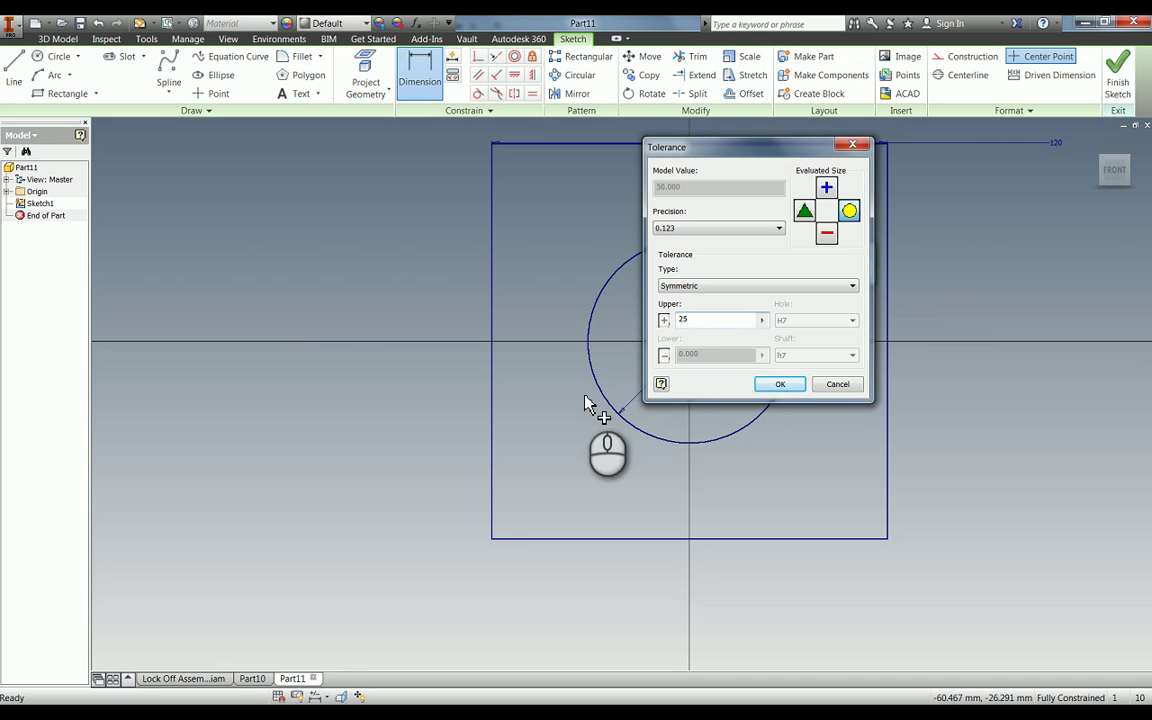
pyautogui.click(775, 385)
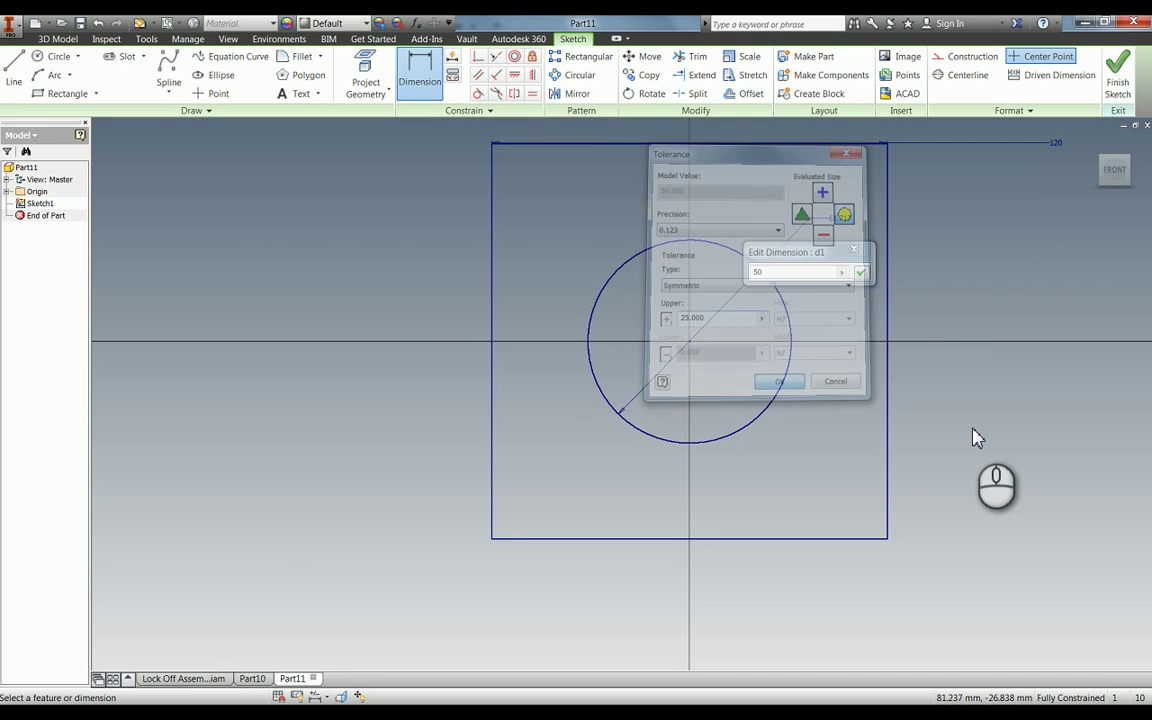
pyautogui.click(862, 272)
# Extrude the square profile 100 mm symmetrically into a block with a hole, then fit it in view
pyautogui.press('e')
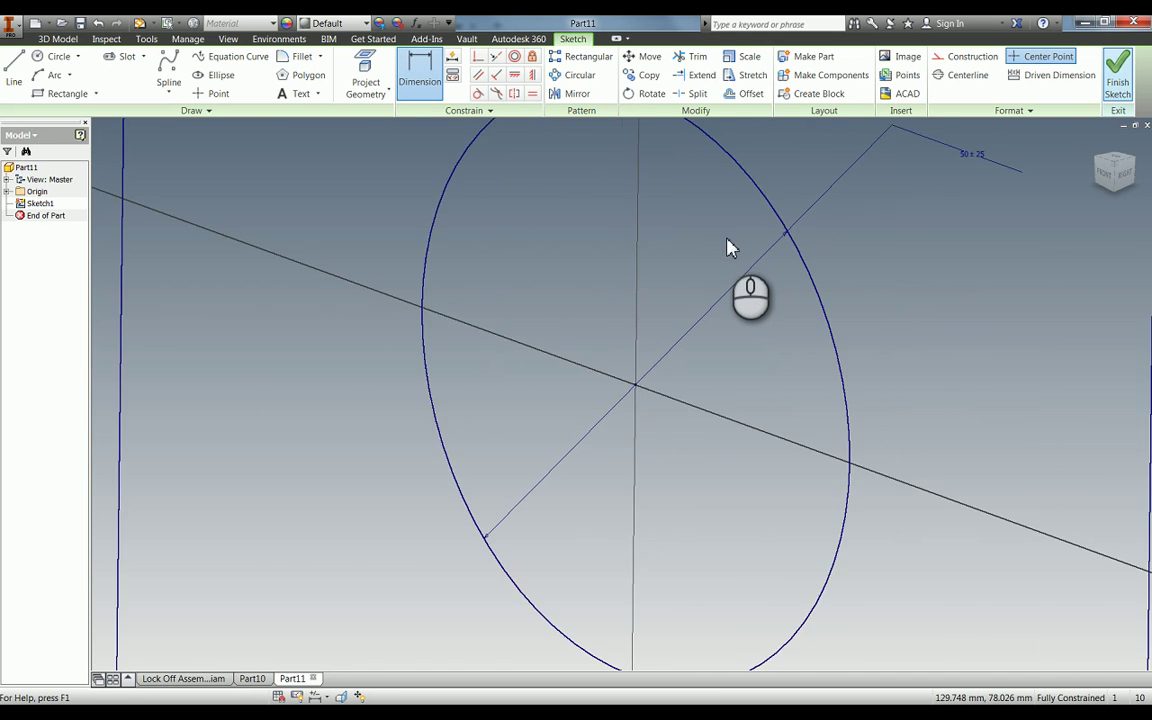
pyautogui.click(600, 280)
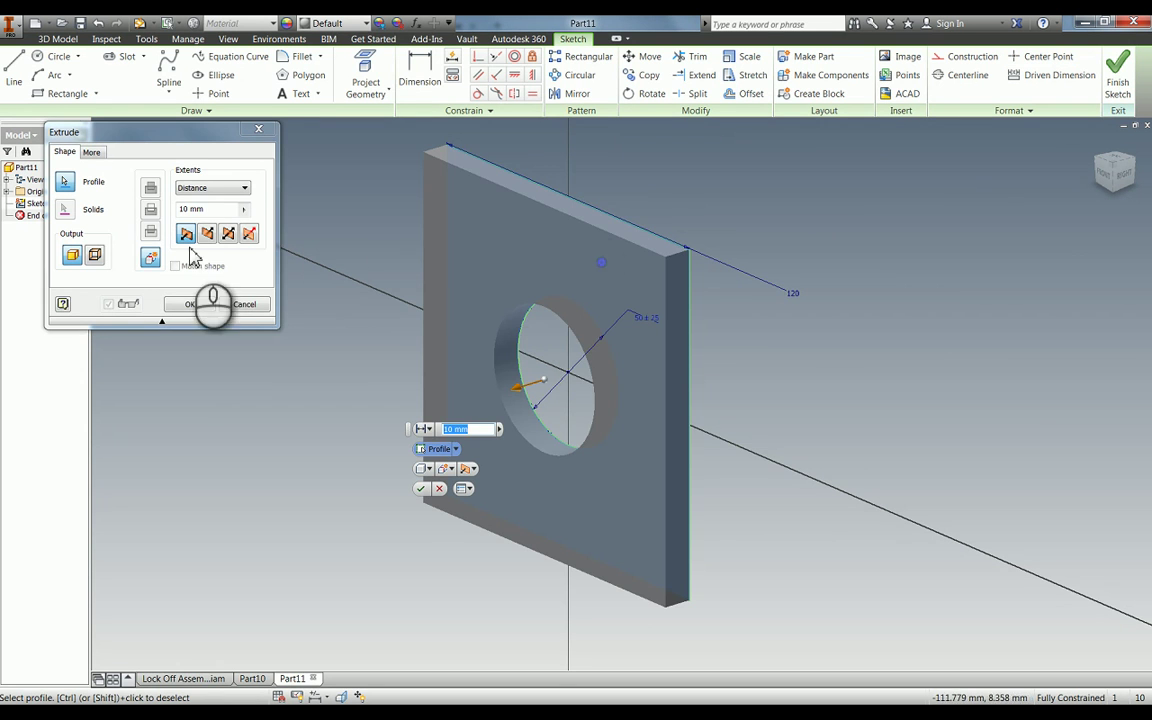
pyautogui.click(205, 208)
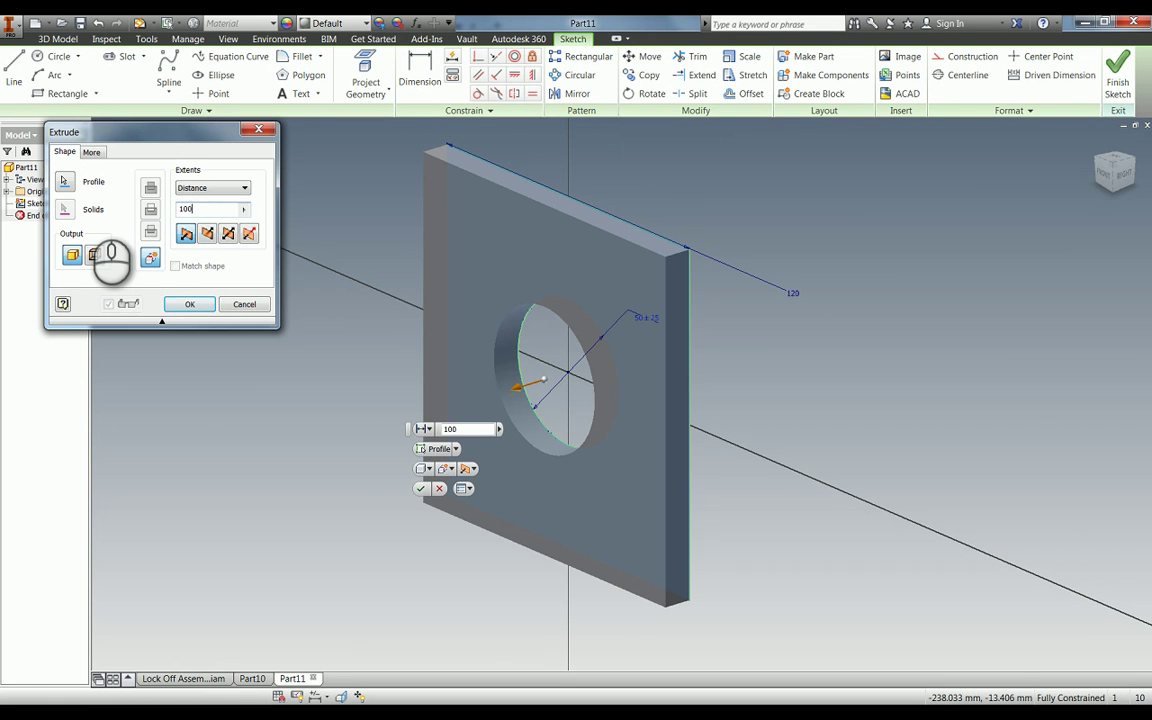
pyautogui.click(231, 243)
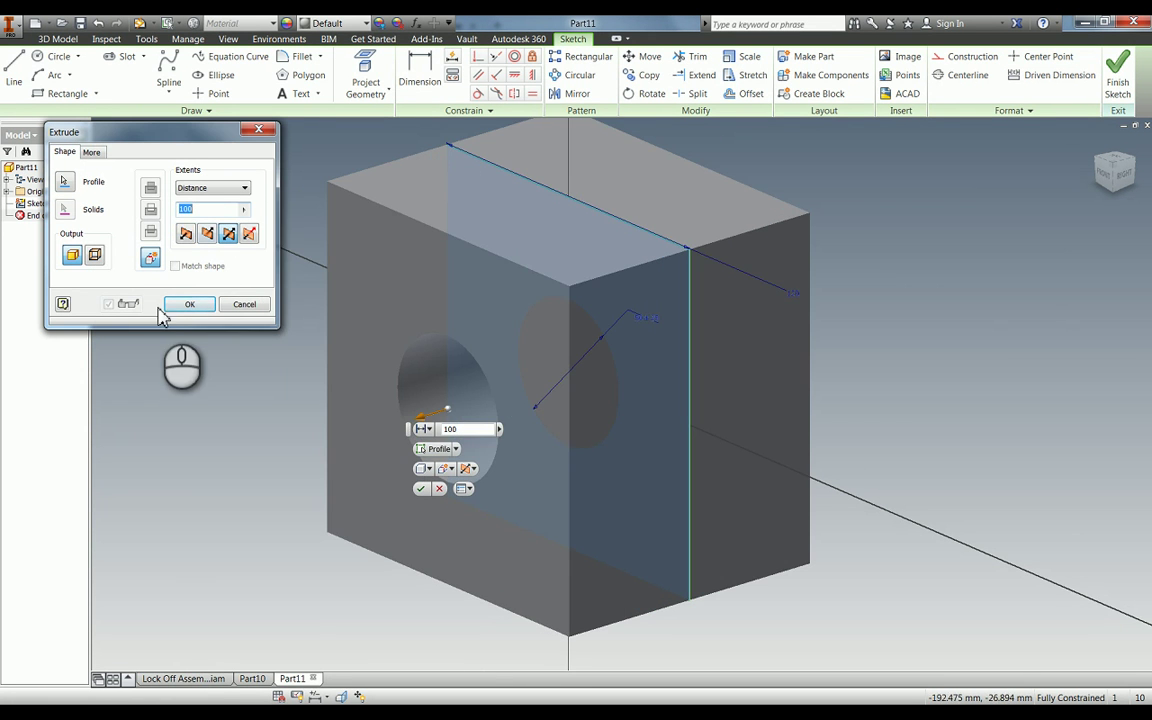
pyautogui.click(192, 304)
pyautogui.moveTo(355, 272); pyautogui.dragTo(604, 327, button='middle')
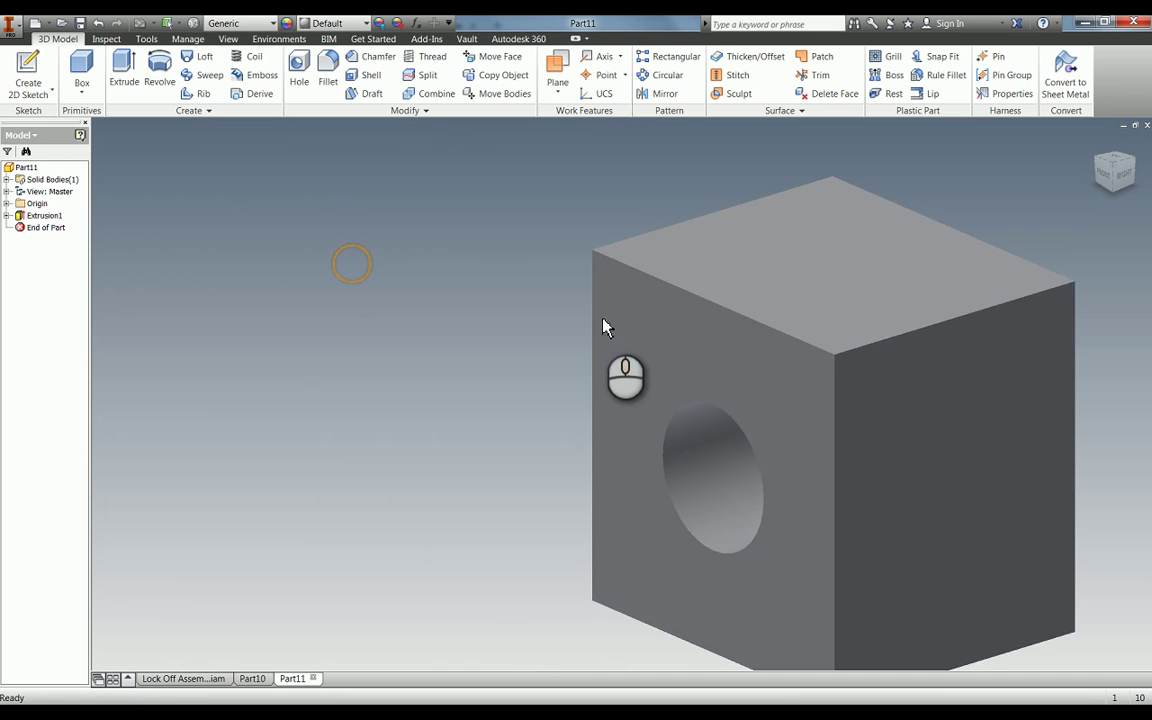
pyautogui.middleClick(591, 321)
pyautogui.middleClick(591, 321)
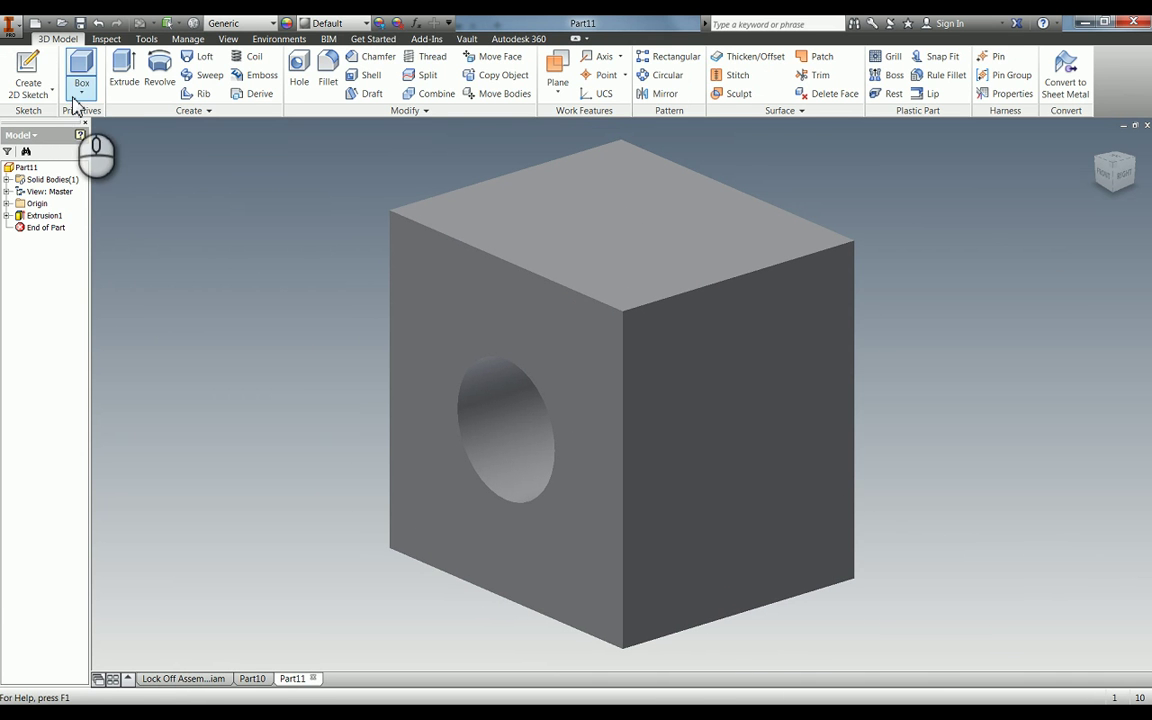
# Open the Parameters table and evaluate hole diameter d1 at its upper tolerance limit
pyautogui.click(147, 38)
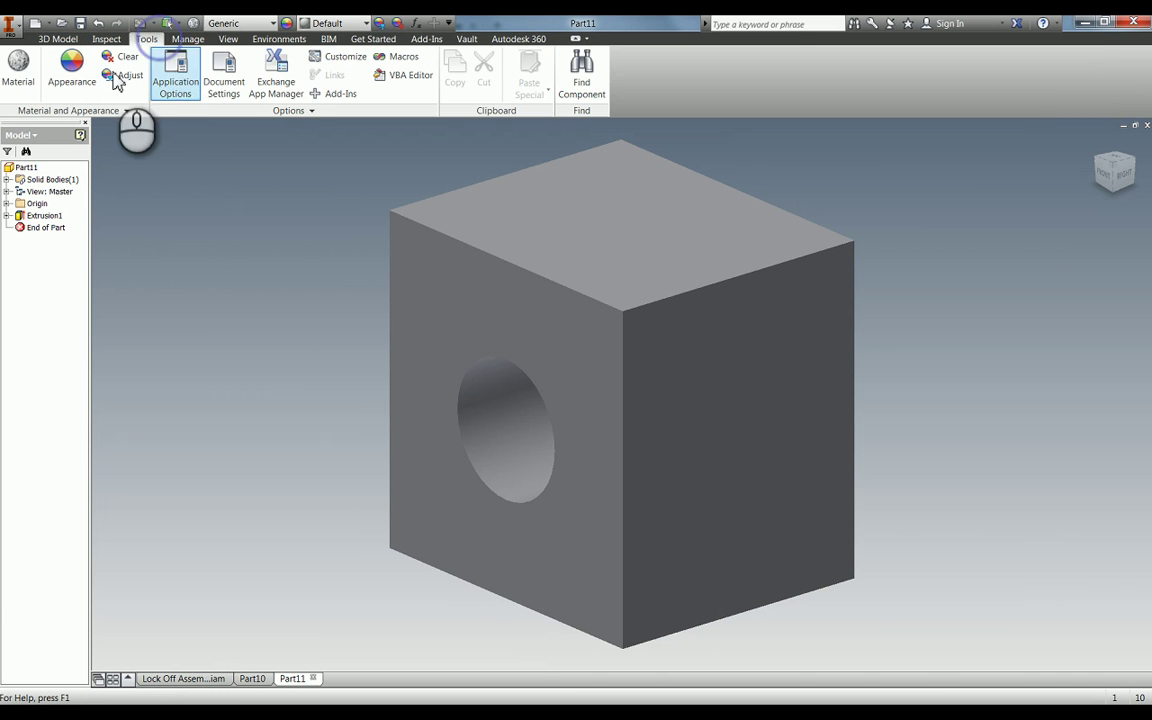
pyautogui.click(187, 38)
pyautogui.click(154, 68)
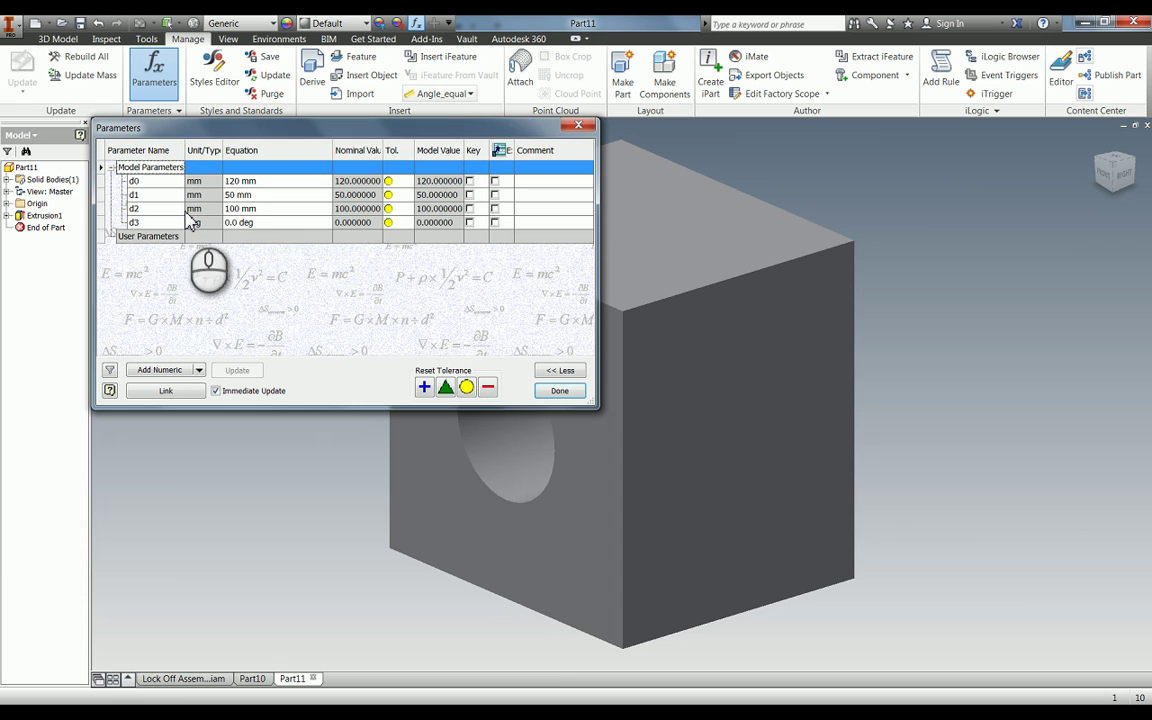
pyautogui.click(405, 196)
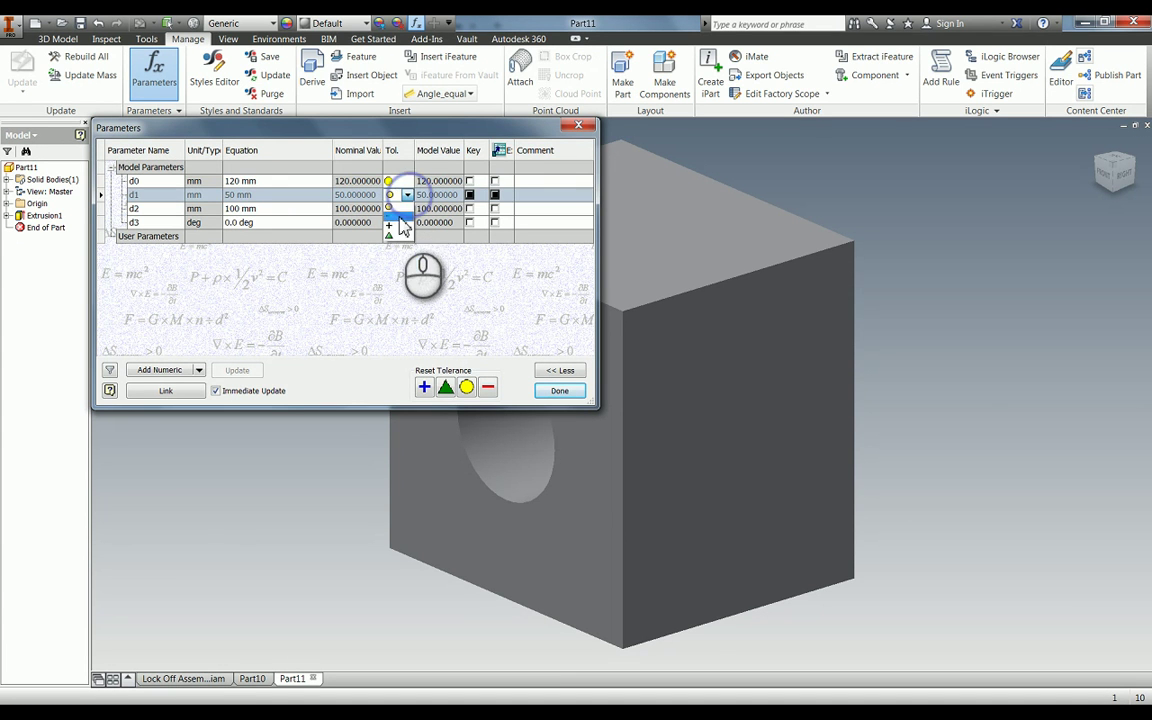
pyautogui.click(398, 224)
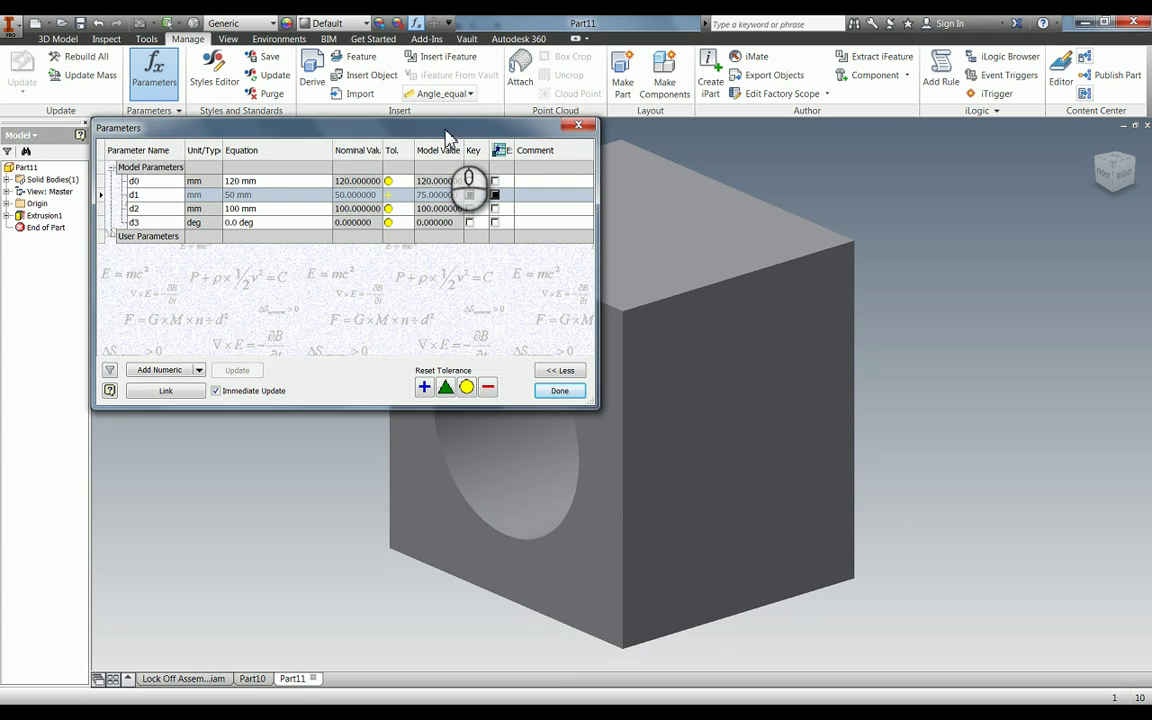
# Switch d1 to its lower tolerance limit of 25 mm, close Parameters and zoom on the block
pyautogui.moveTo(818, 437); pyautogui.dragTo(1122, 468, button='middle')
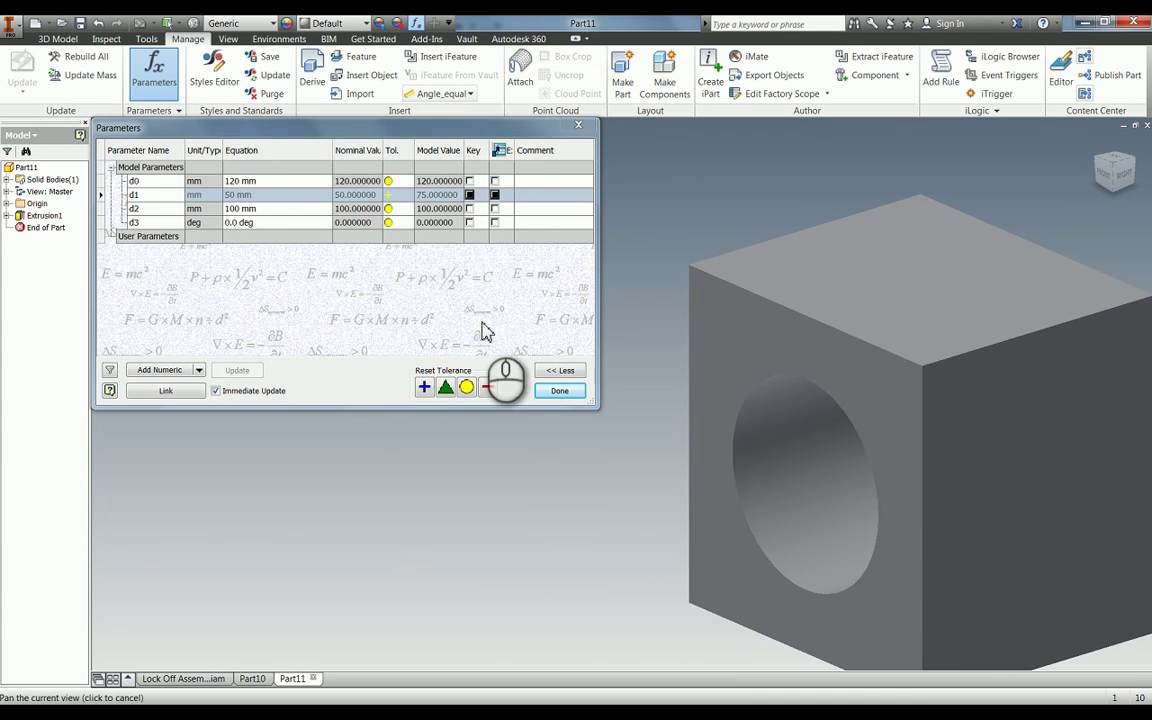
pyautogui.click(405, 197)
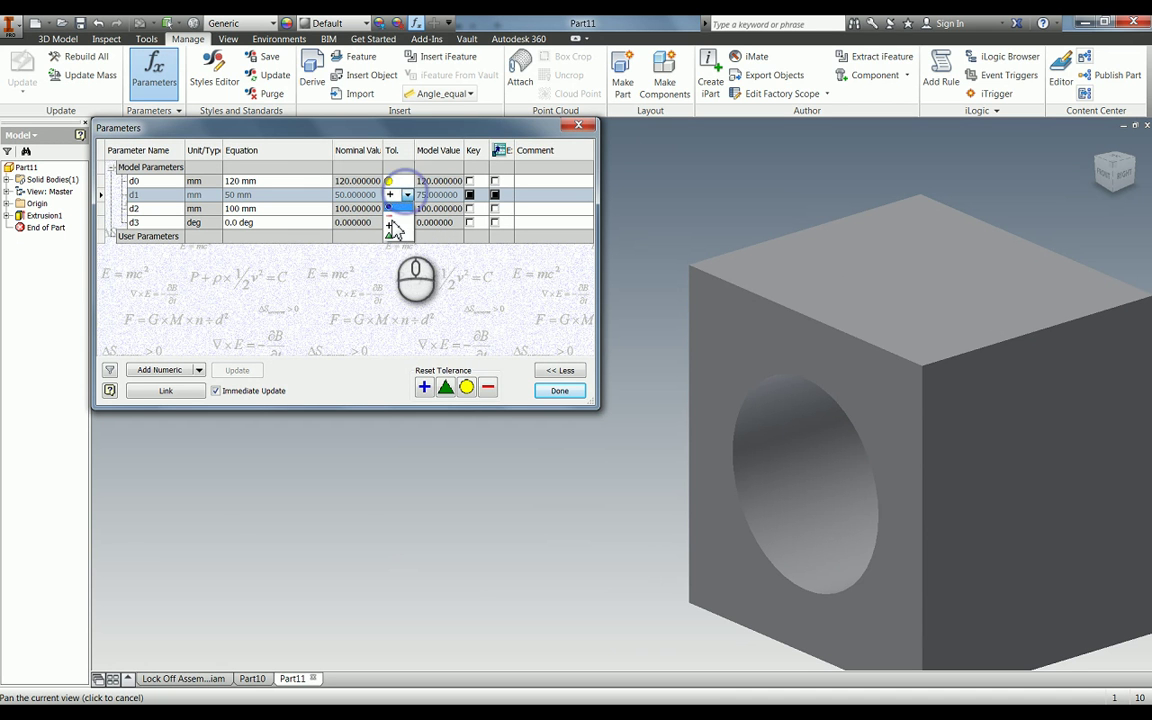
pyautogui.click(393, 217)
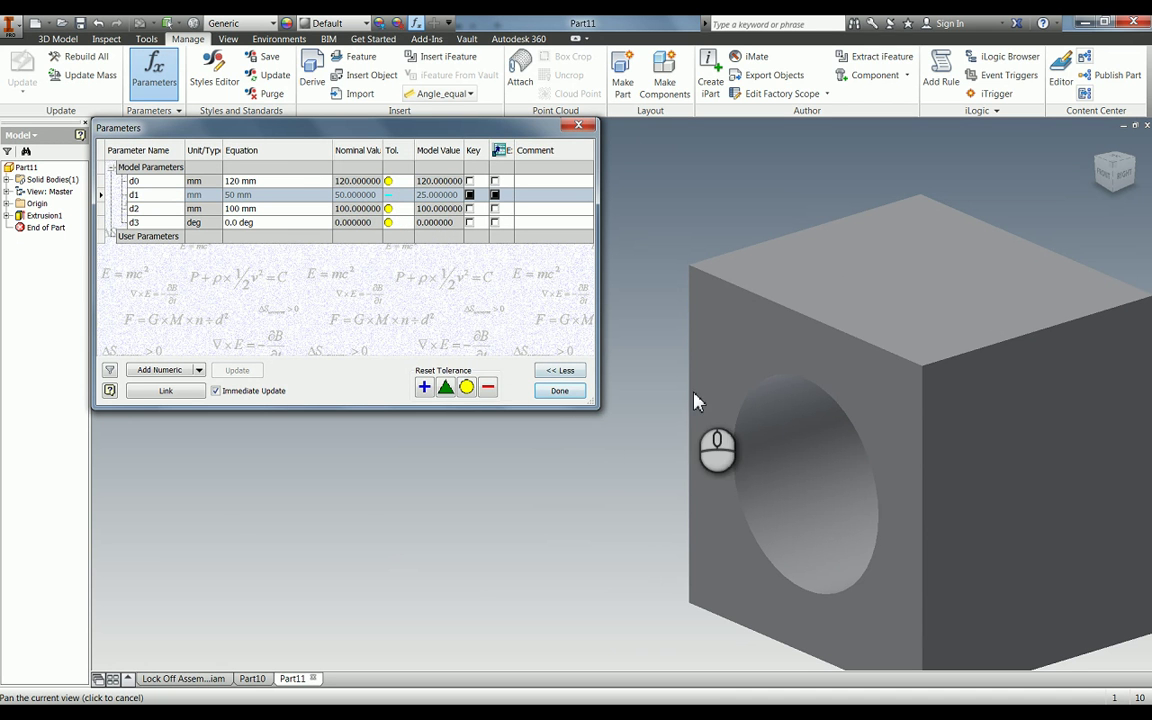
pyautogui.click(566, 390)
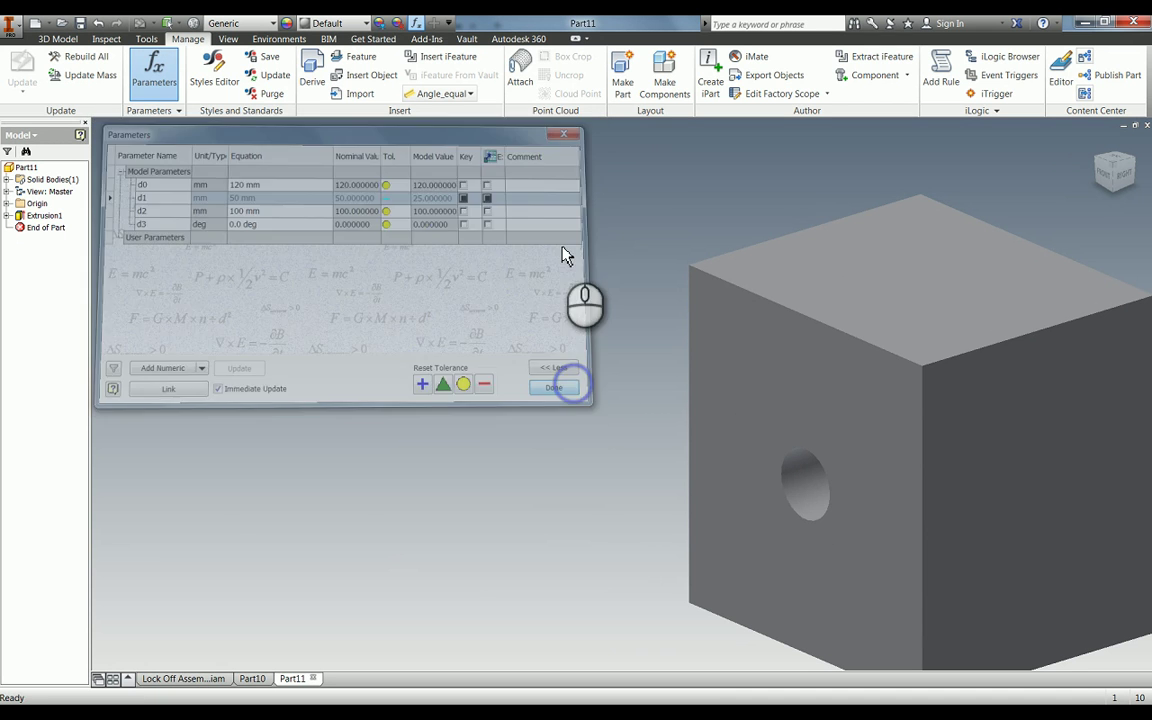
pyautogui.scroll(3, 453, 218)
pyautogui.scroll(-6, 432, 226)
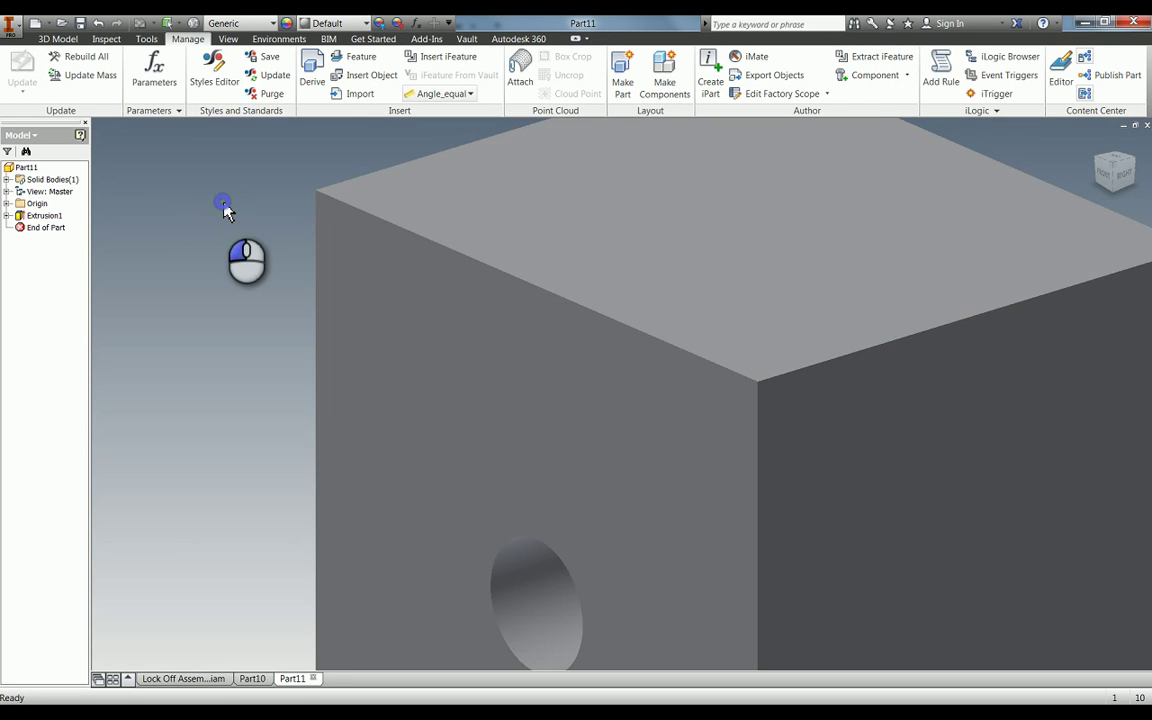
pyautogui.scroll(5, 226, 210)
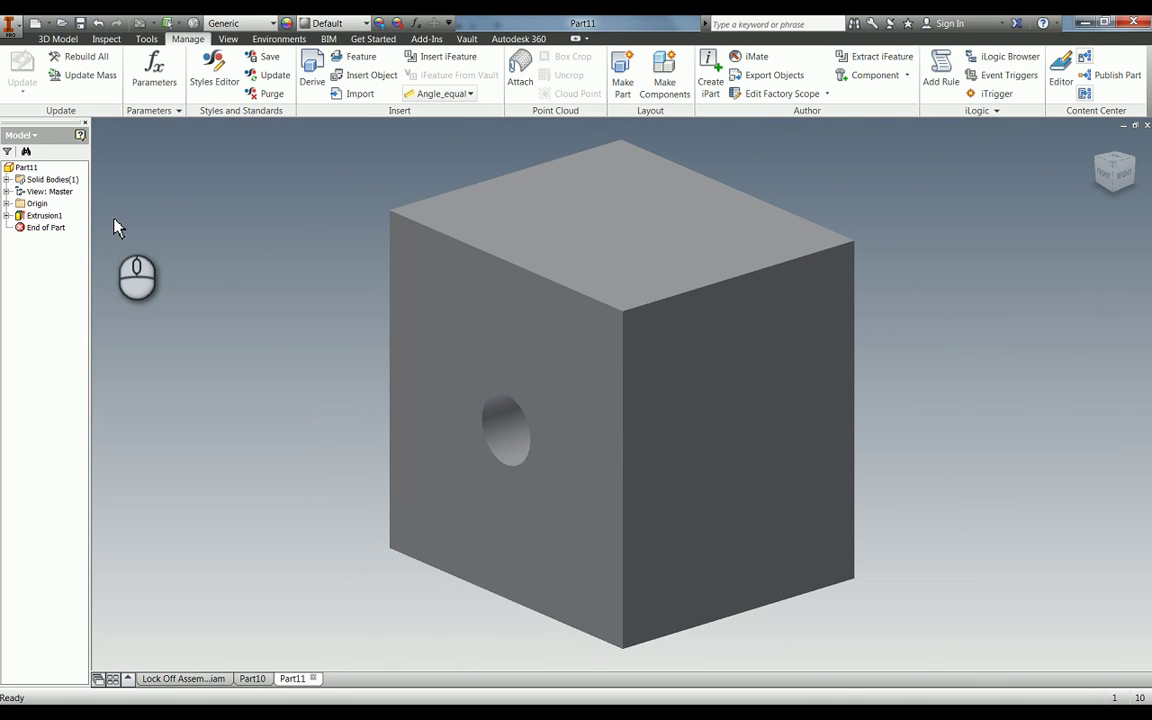
# Edit the block's hole sketch and change the 50 mm diameter tolerance to ±5
pyautogui.click(7, 215)
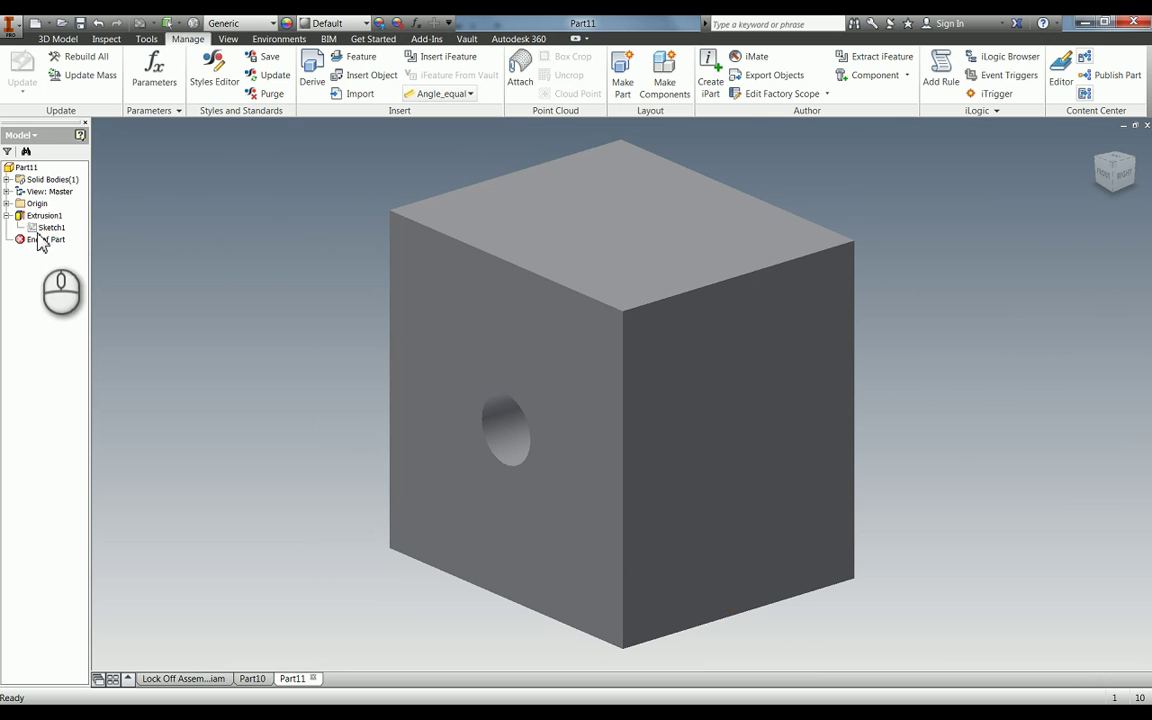
pyautogui.doubleClick(45, 227)
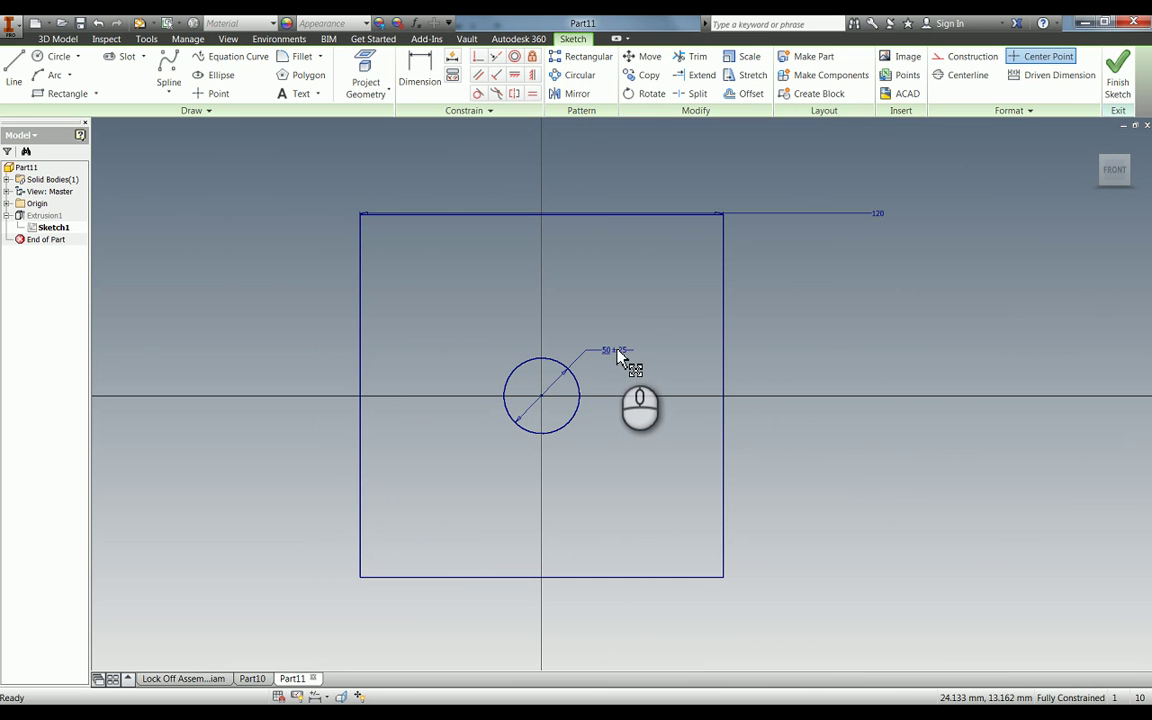
pyautogui.doubleClick(615, 351)
pyautogui.click(648, 402)
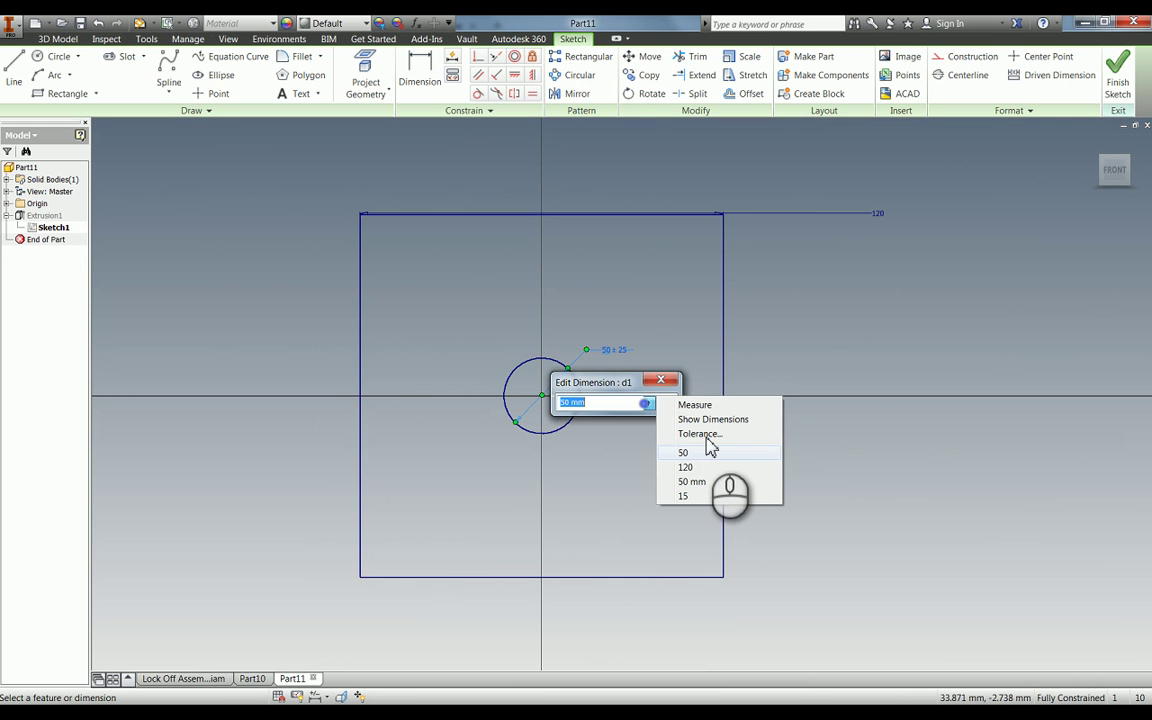
pyautogui.click(705, 435)
pyautogui.doubleClick(712, 320)
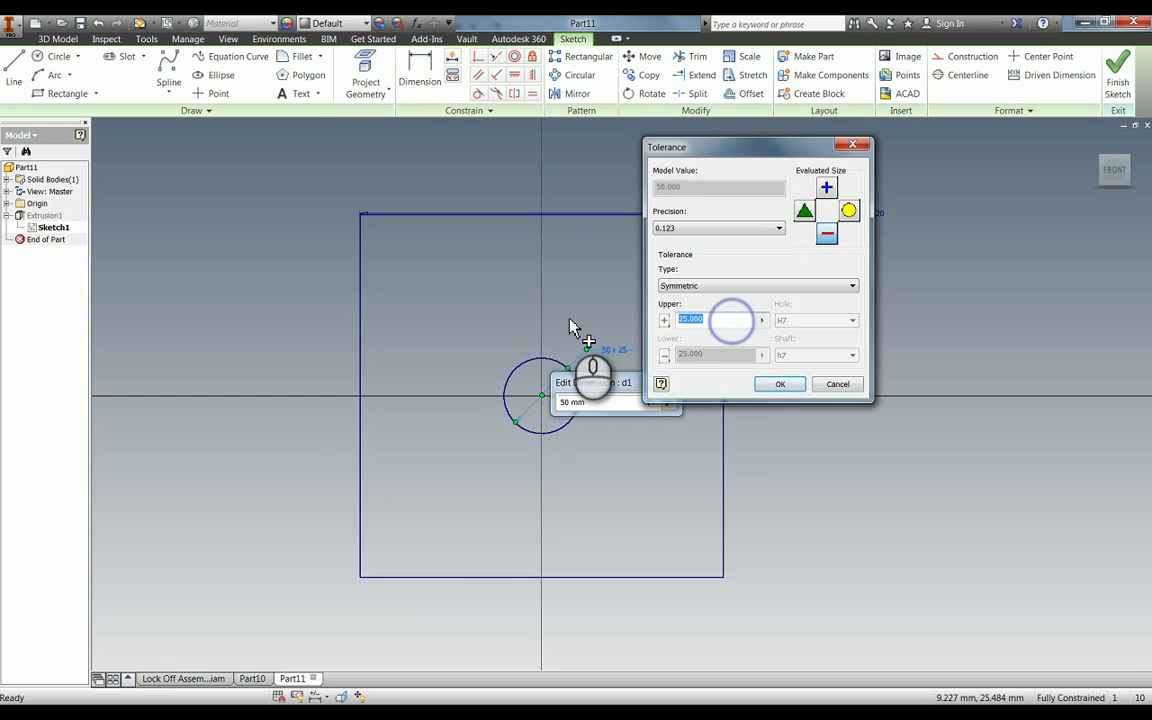
pyautogui.write('5')
pyautogui.click(780, 384)
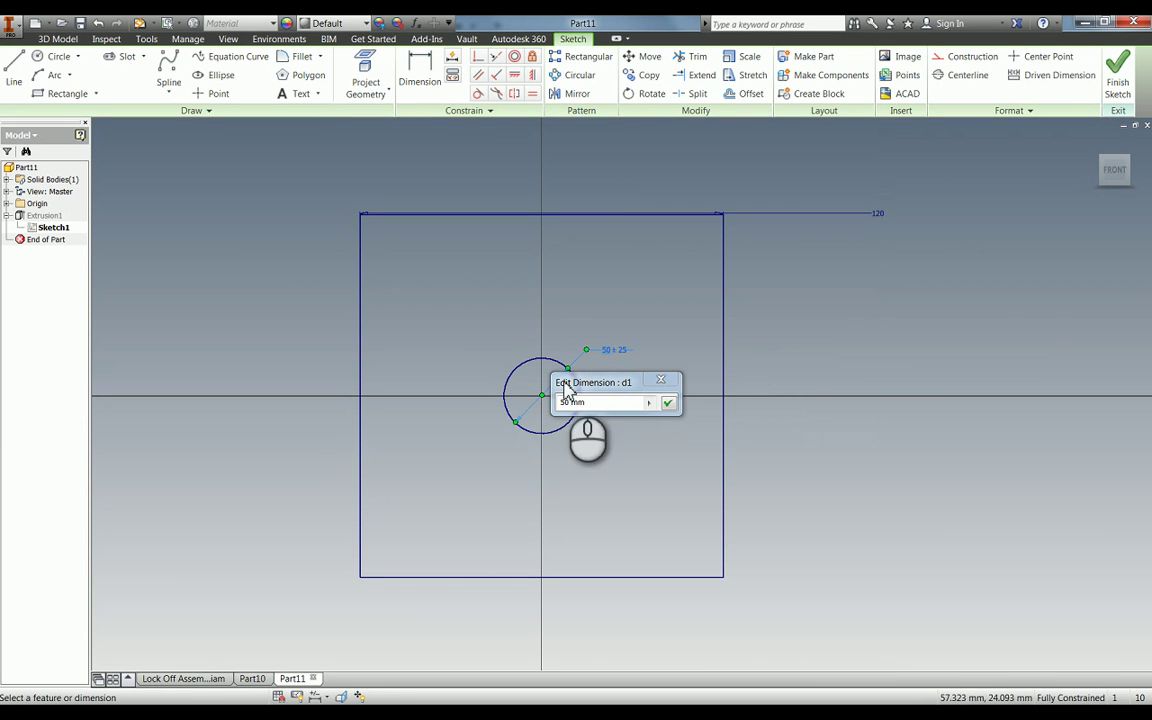
pyautogui.click(669, 403)
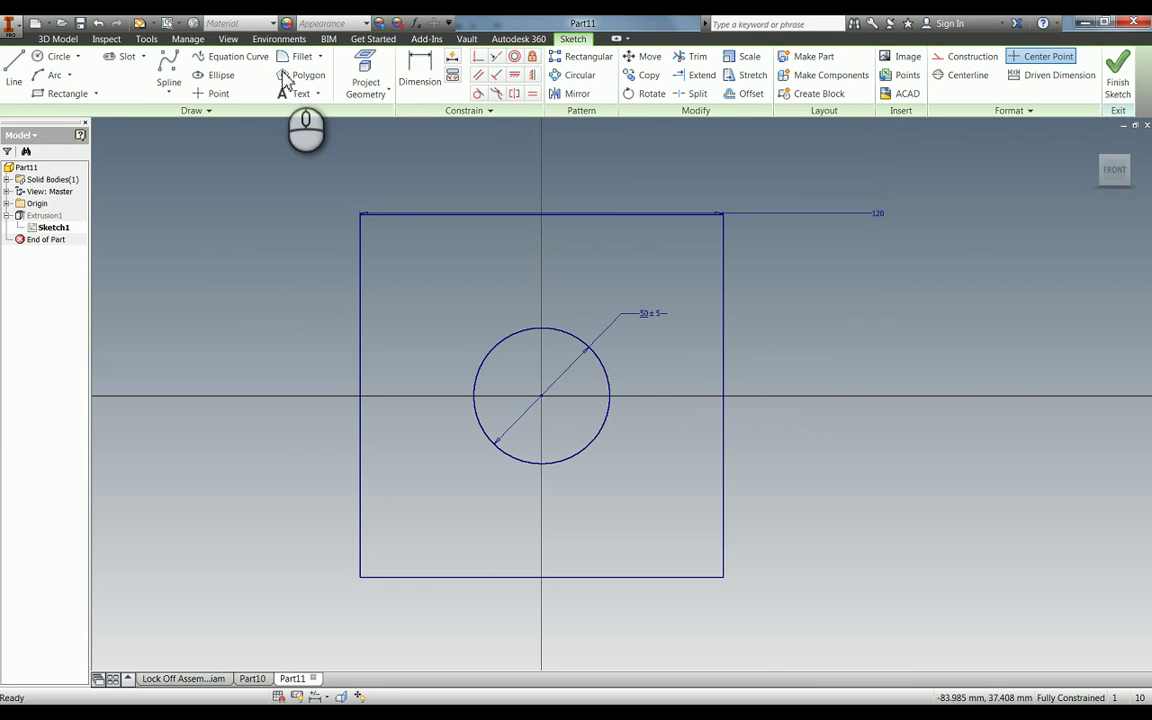
# Finish the sketch, cancel saving, and bring the Part10 shaft document back into view
pyautogui.click(1116, 72)
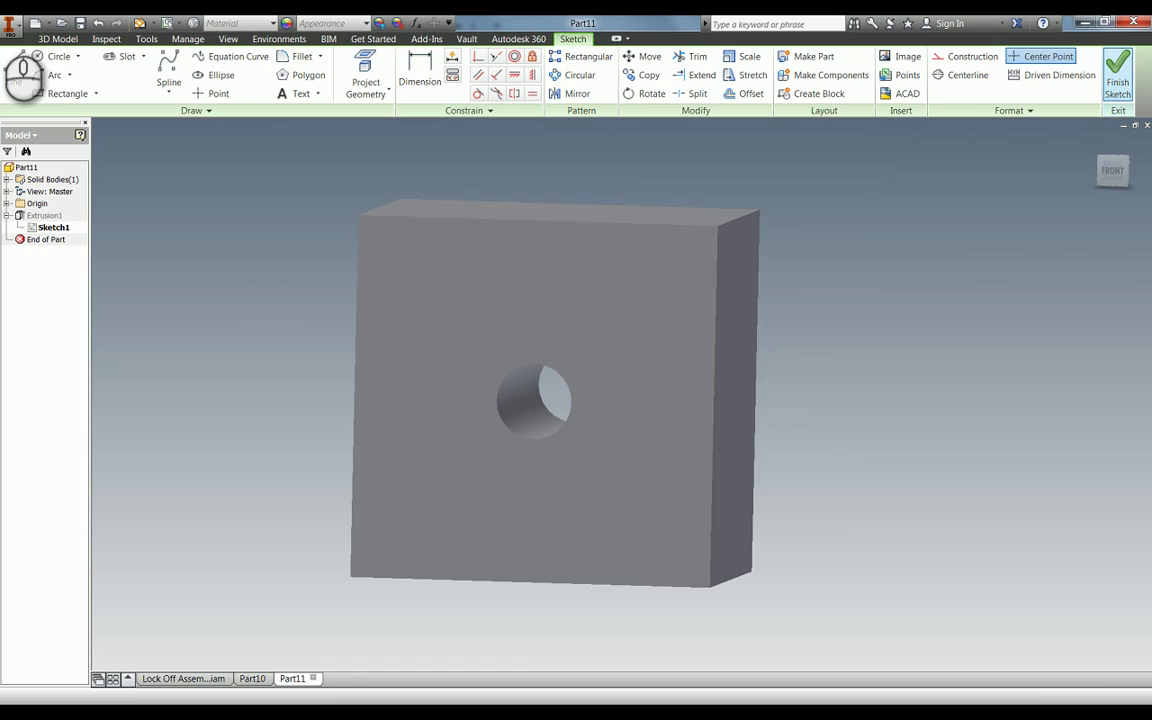
pyautogui.click(80, 22)
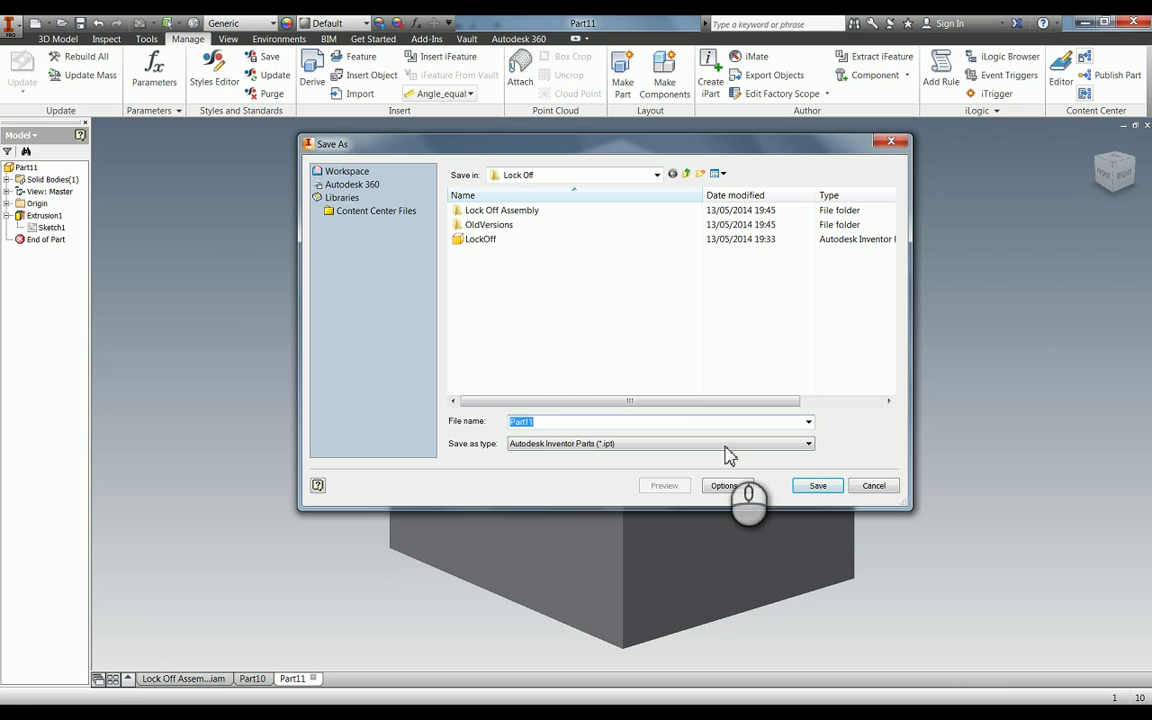
pyautogui.click(870, 487)
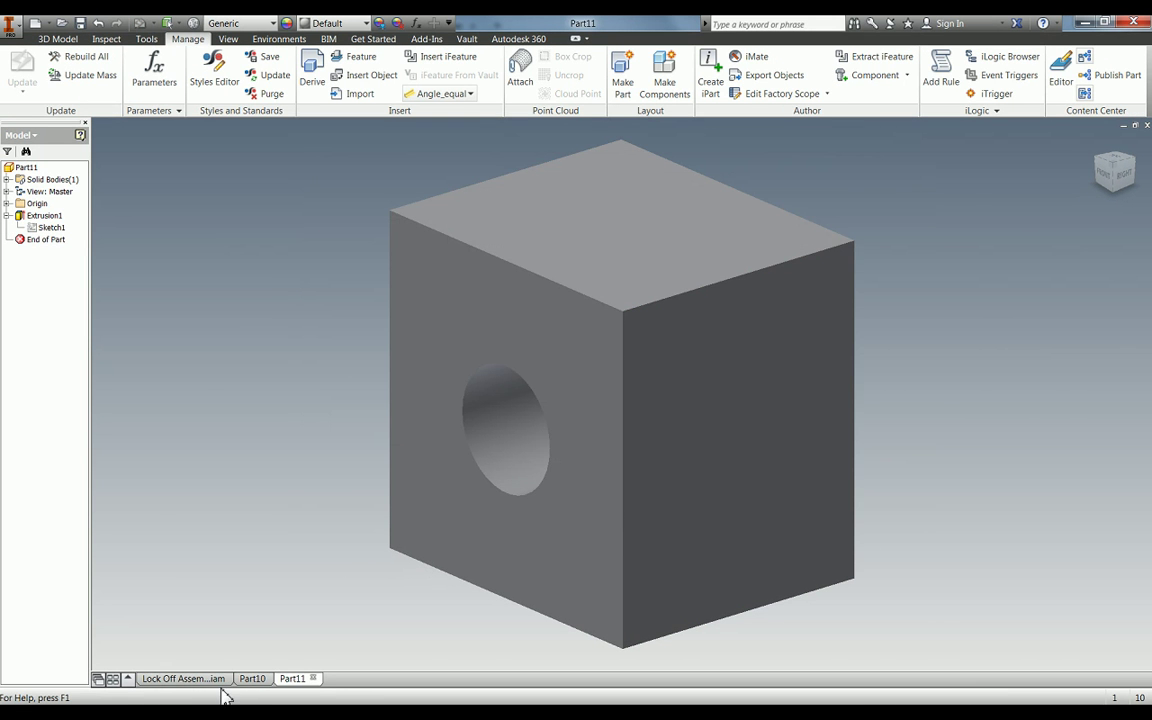
pyautogui.click(252, 679)
# Open the shaft's profile sketch under Extrusion1 for editing
pyautogui.click(316, 296)
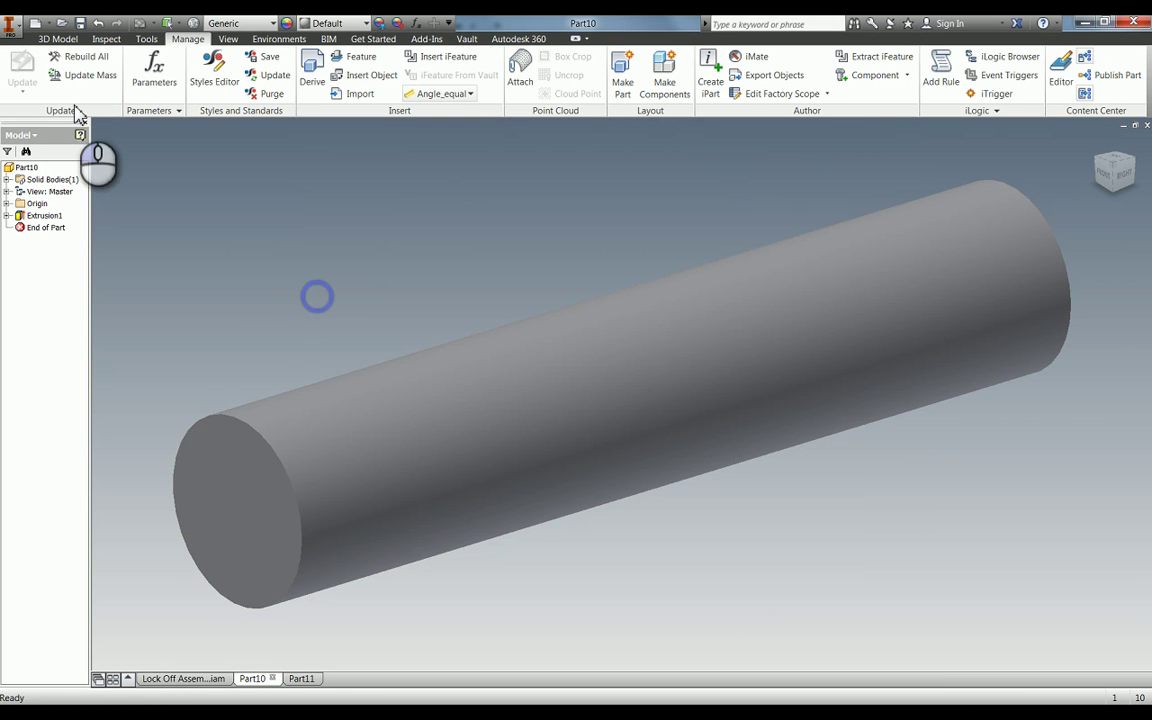
pyautogui.click(7, 215)
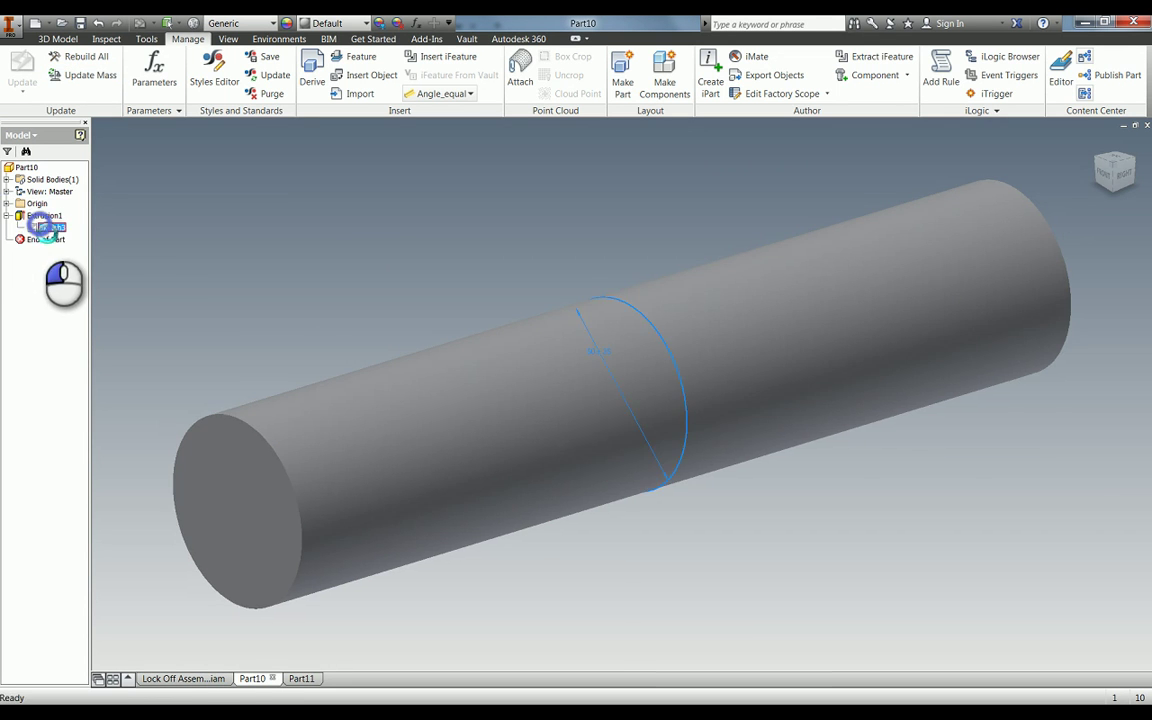
pyautogui.doubleClick(38, 227)
# Give the 50 mm diameter an upper tolerance of 3 so it reads 50 ± 3, then finish the sketch
pyautogui.doubleClick(586, 357)
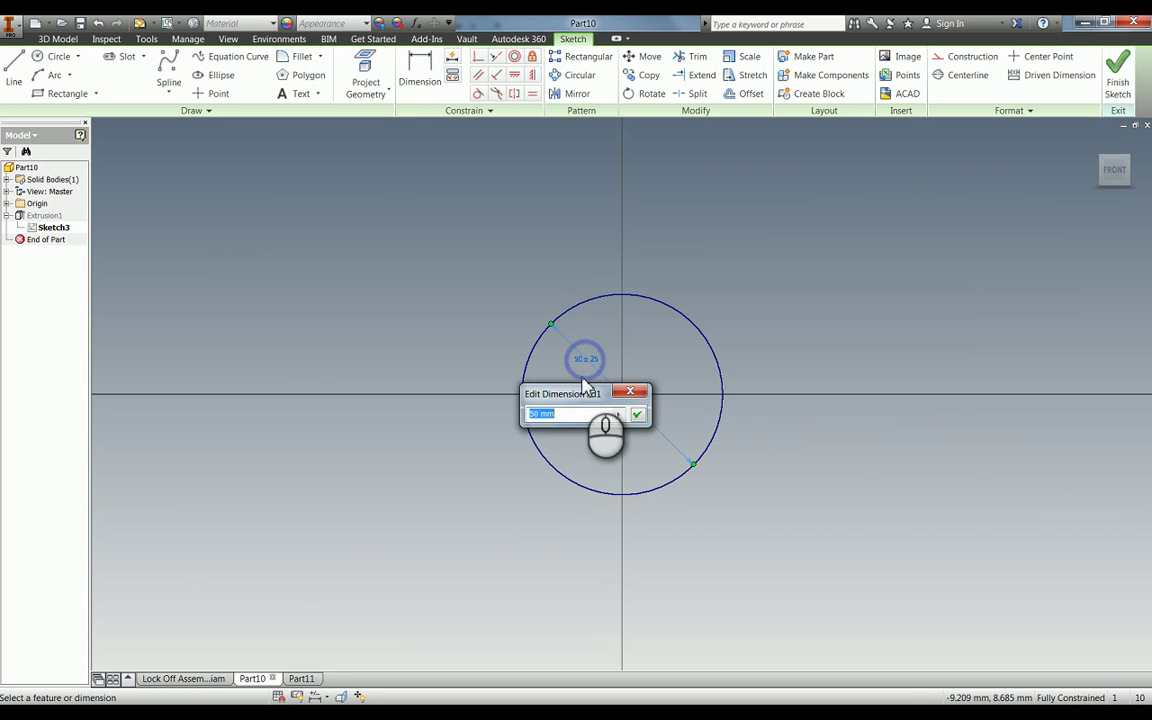
pyautogui.click(618, 414)
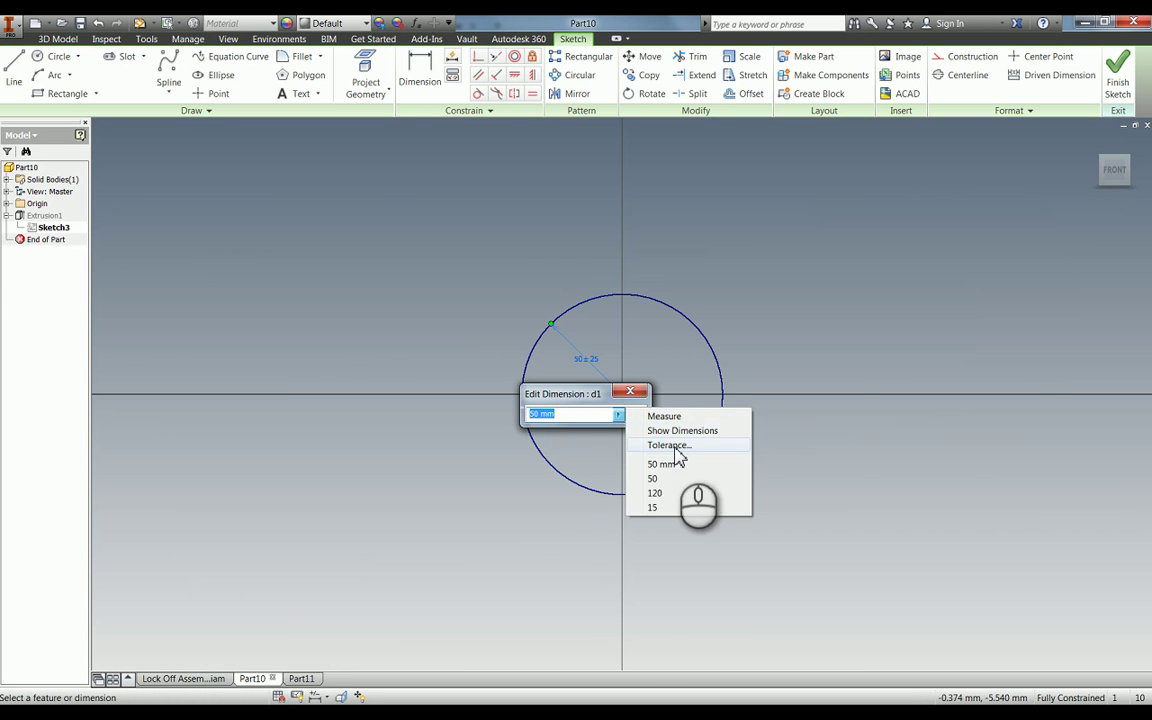
pyautogui.click(670, 445)
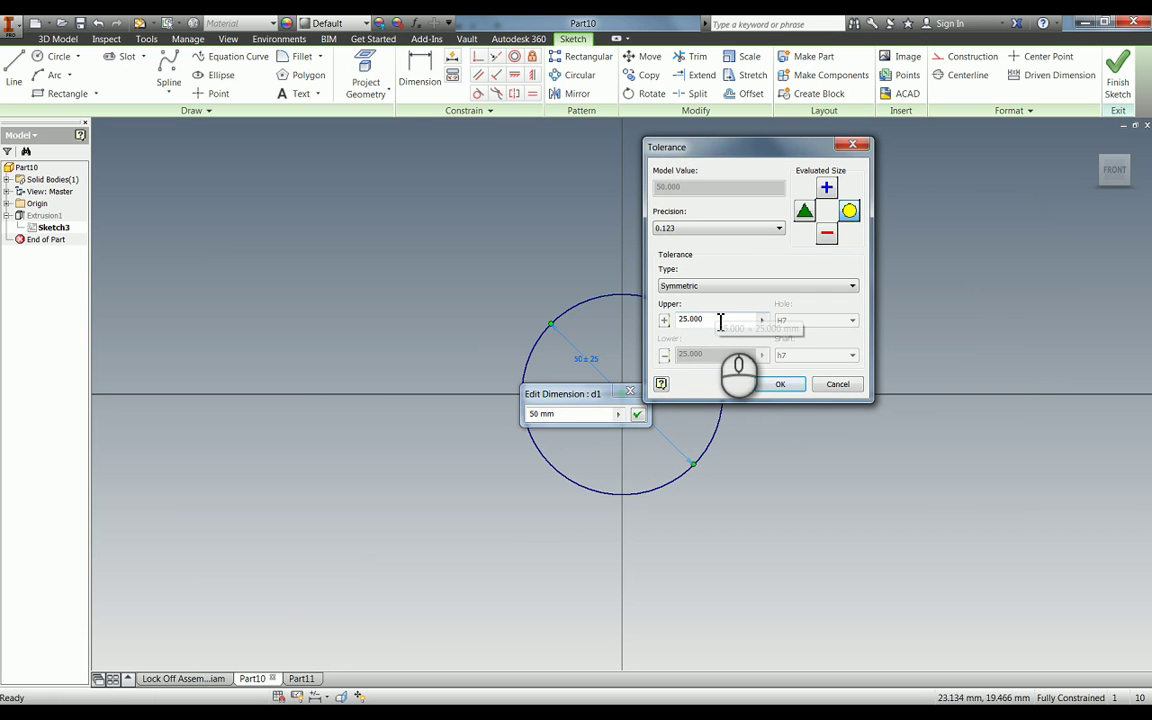
pyautogui.doubleClick(712, 320)
pyautogui.write('3')
pyautogui.click(780, 384)
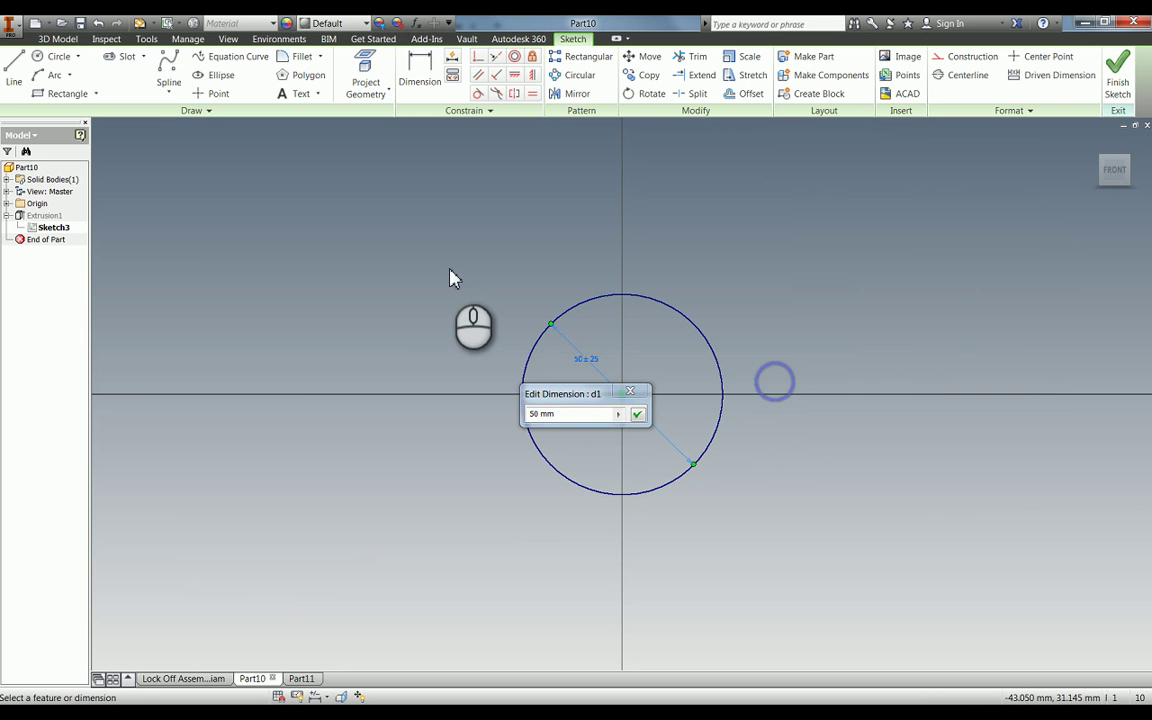
pyautogui.click(636, 416)
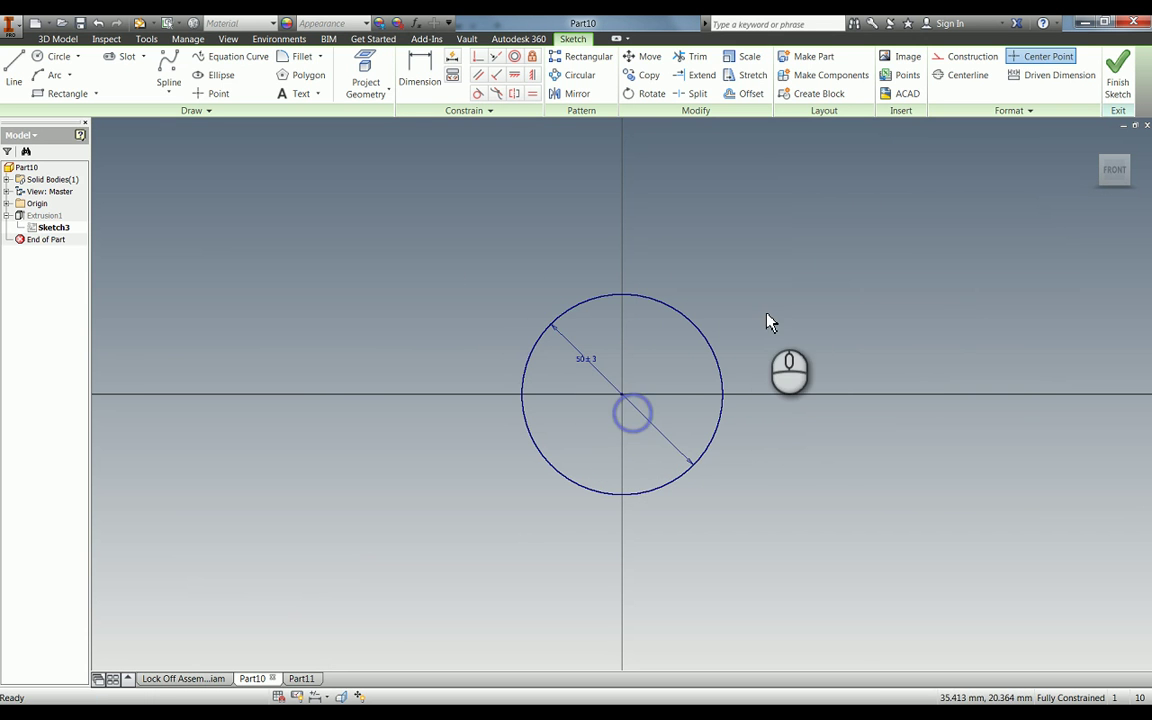
pyautogui.click(1120, 82)
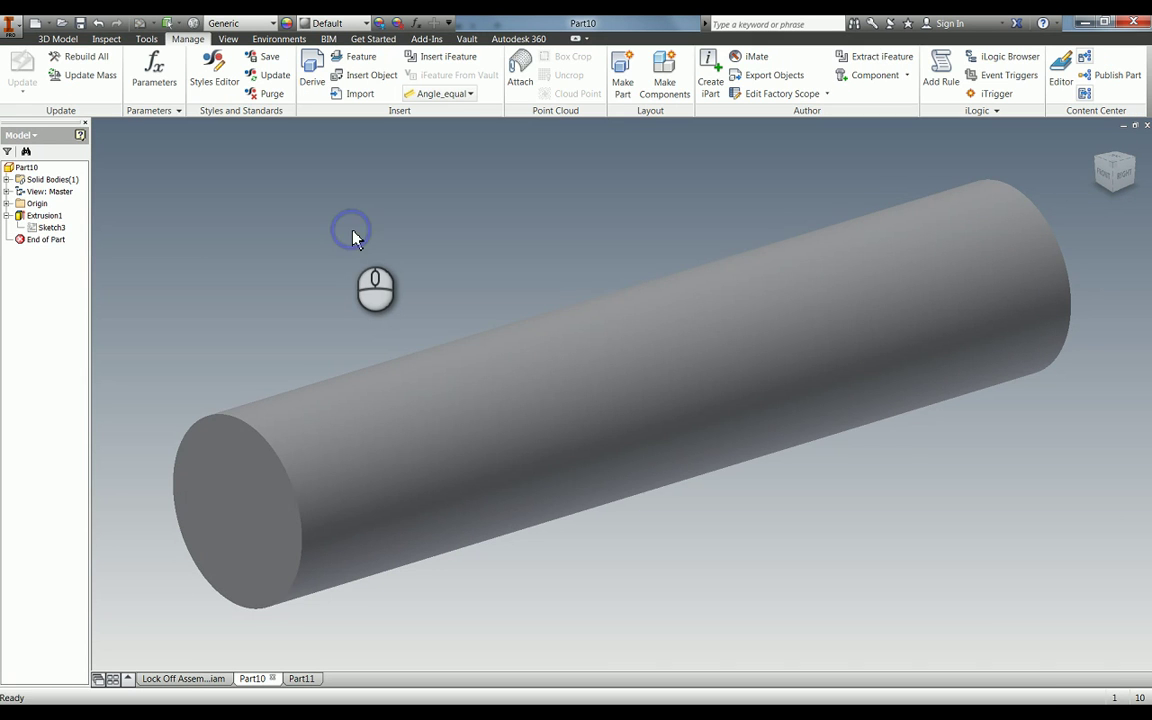
# Save the shaft part as Shaft.ipt
pyautogui.hotkey('ctrl', 's')
pyautogui.write('Shaf')
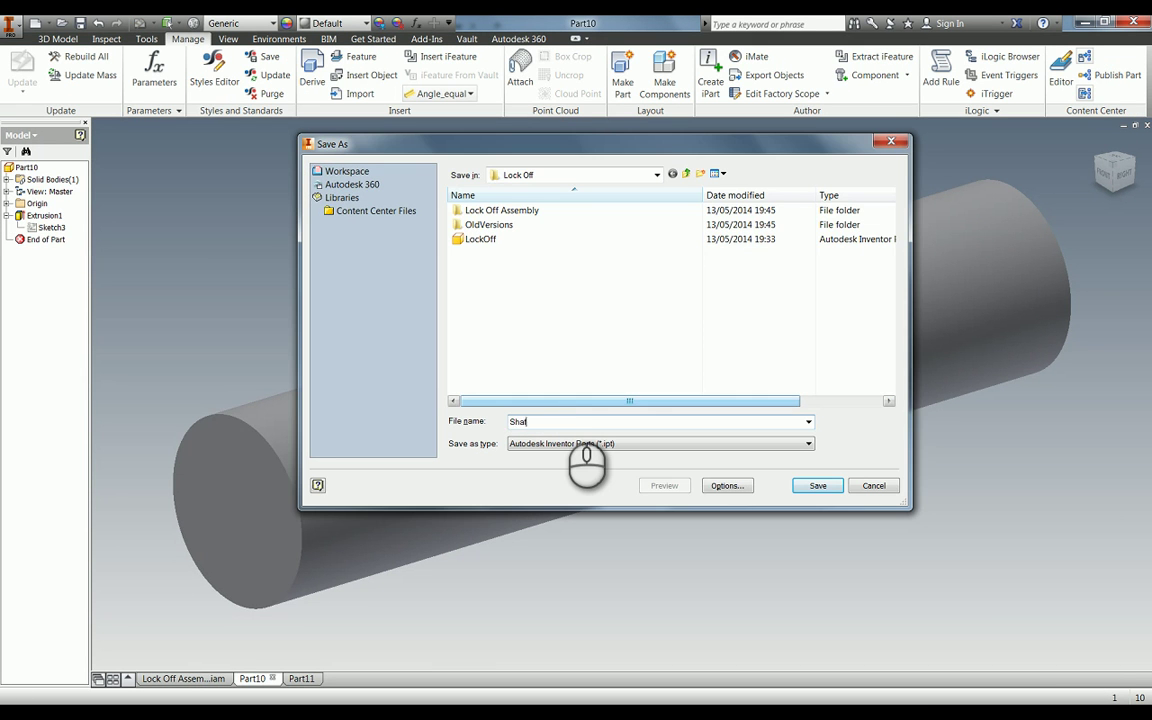
pyautogui.write('t')
pyautogui.press('Return')
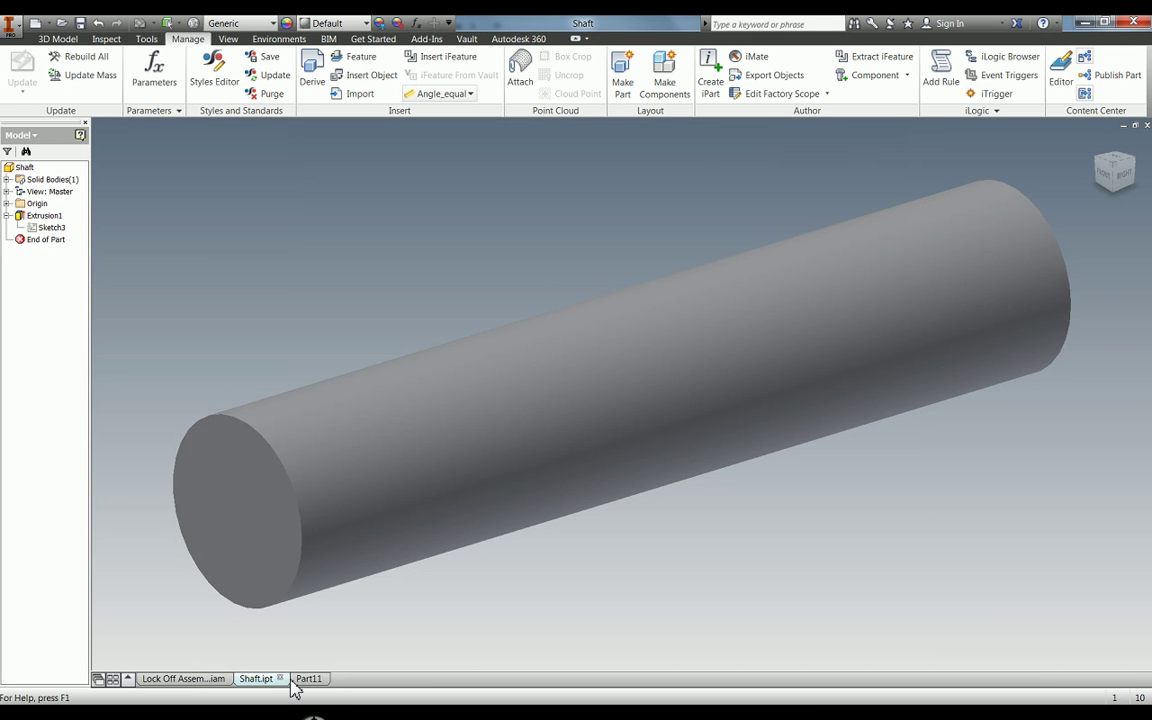
# Save the cube part Part11 as End Block.ipt
pyautogui.click(300, 680)
pyautogui.hotkey('ctrl', 's')
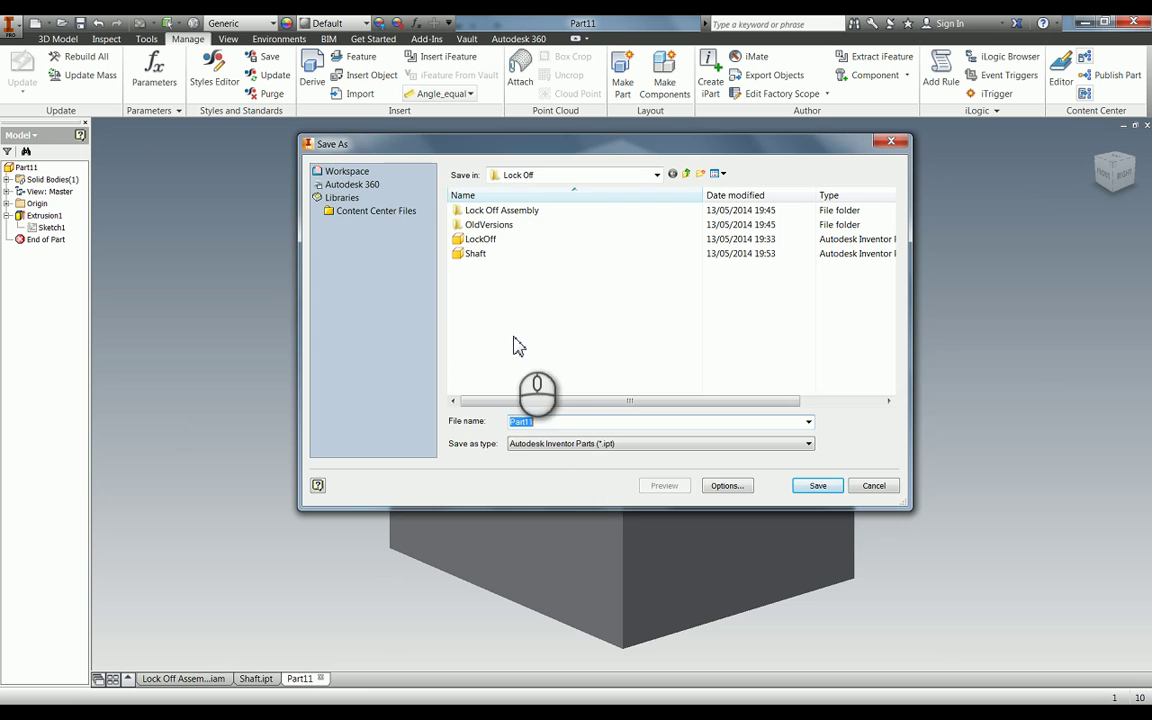
pyautogui.write('End Block')
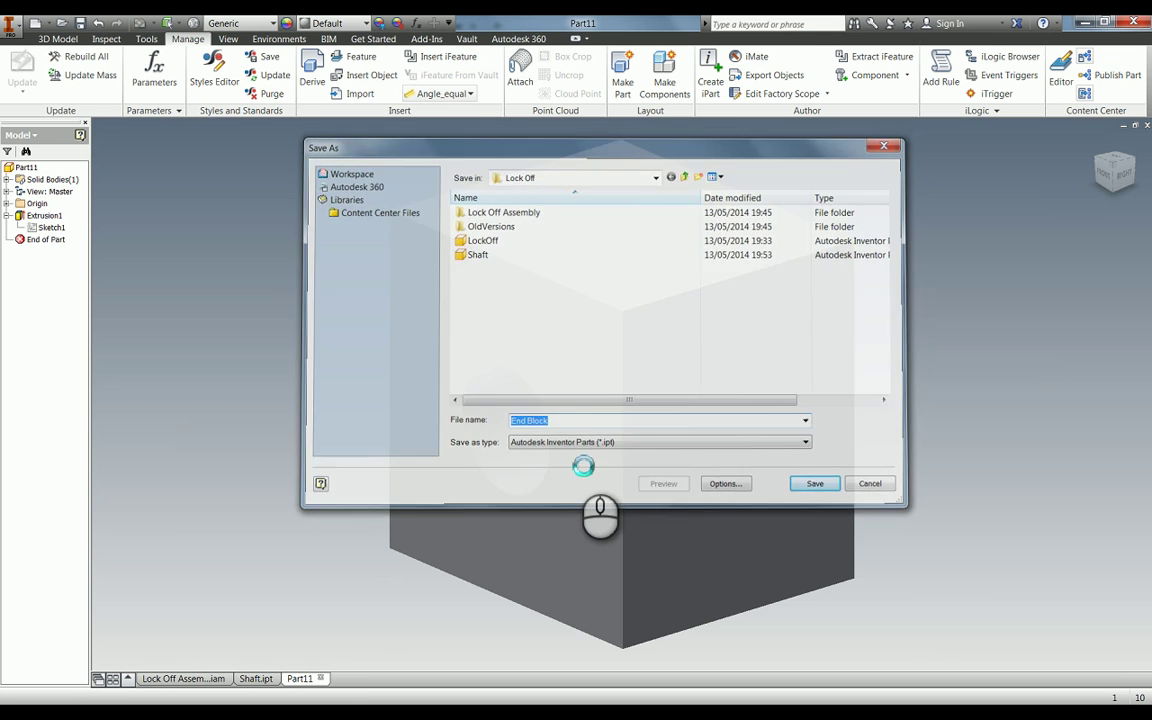
pyautogui.press('Return')
# Create a new assembly and place the End Block in it
pyautogui.click(53, 22)
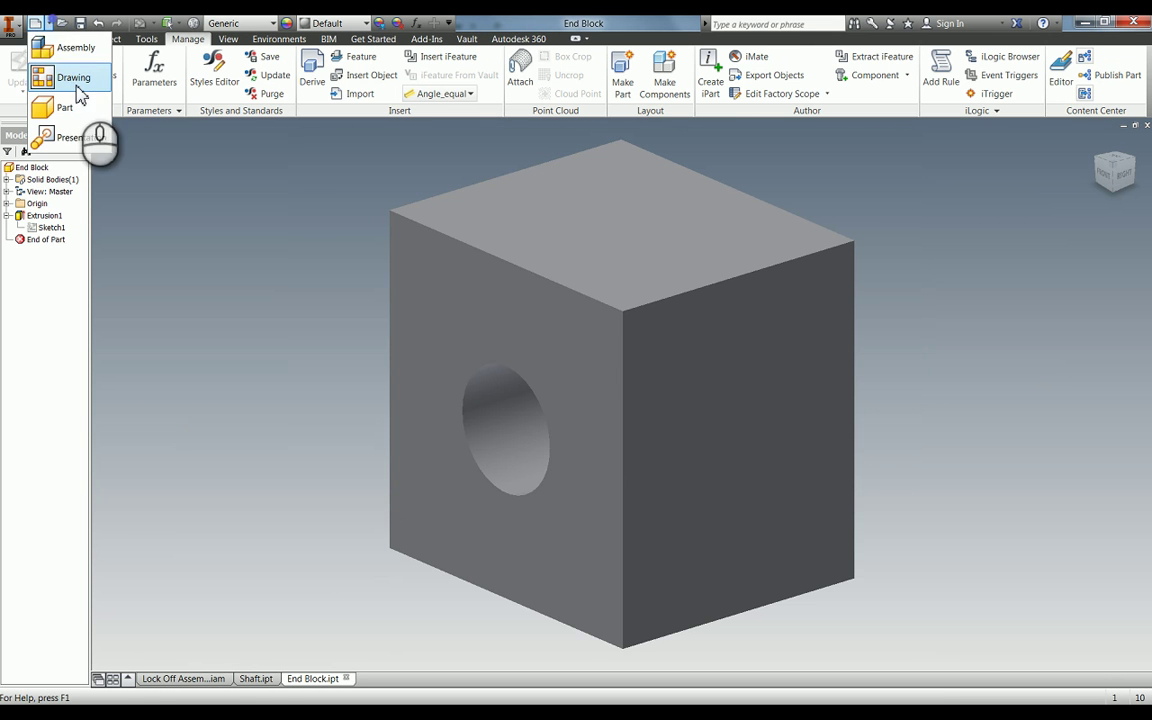
pyautogui.click(77, 48)
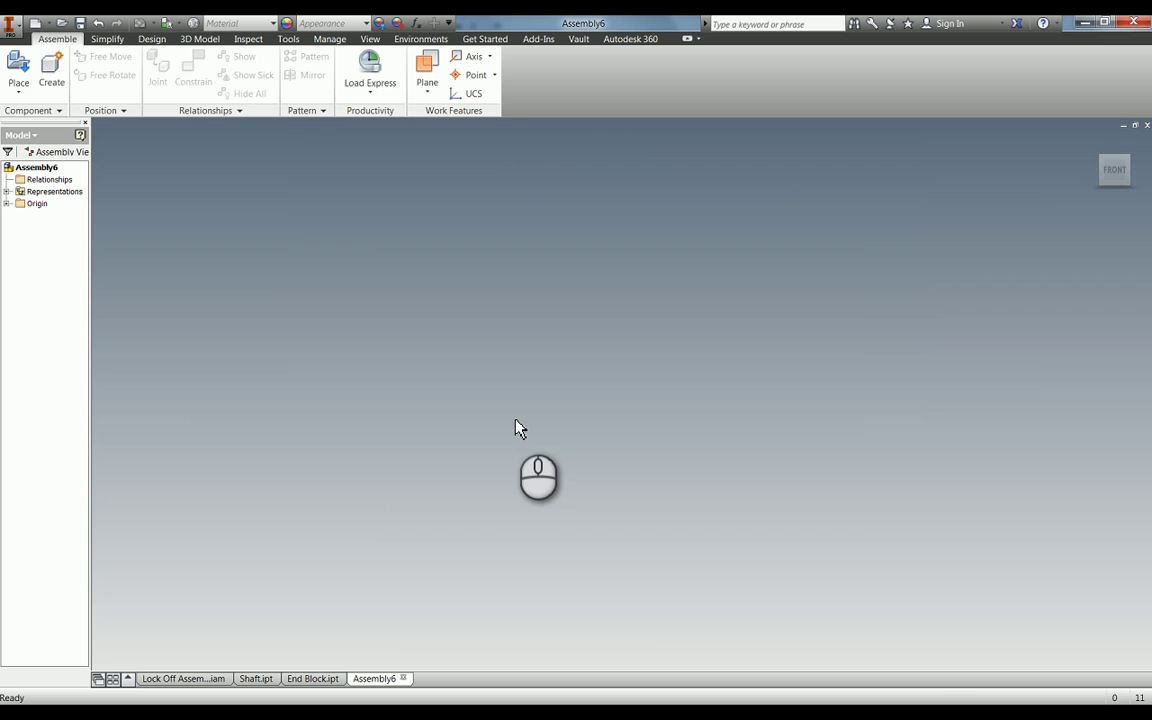
pyautogui.press('p')
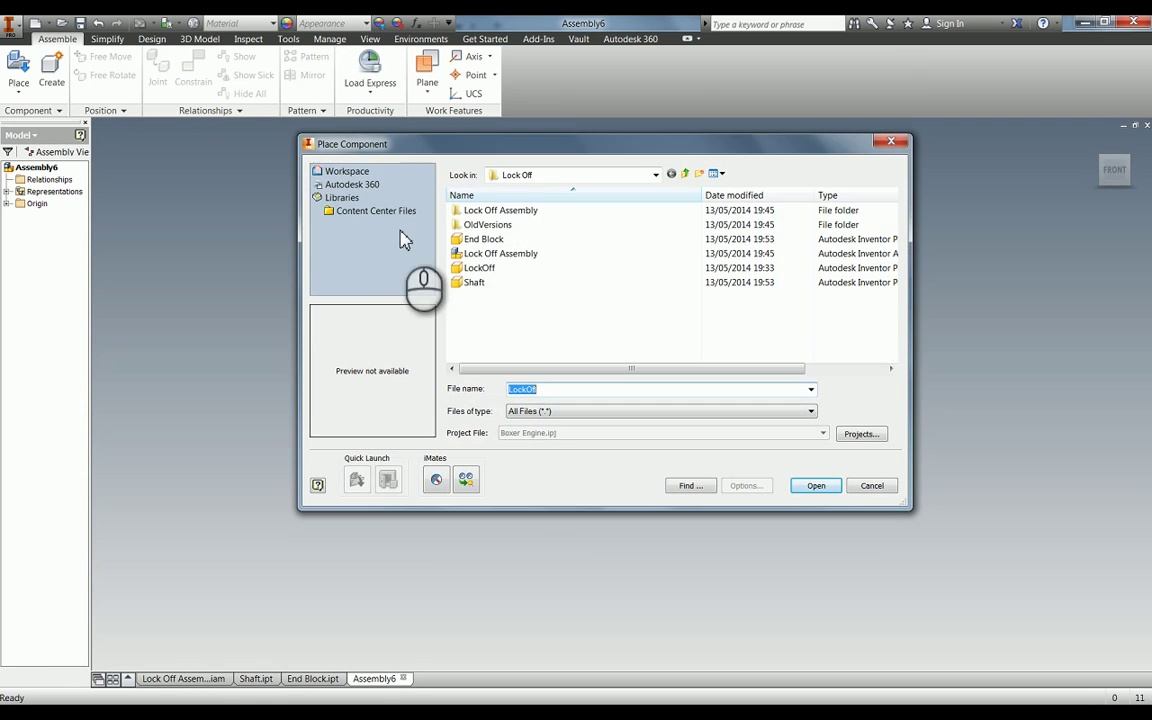
pyautogui.doubleClick(484, 239)
pyautogui.click(648, 368)
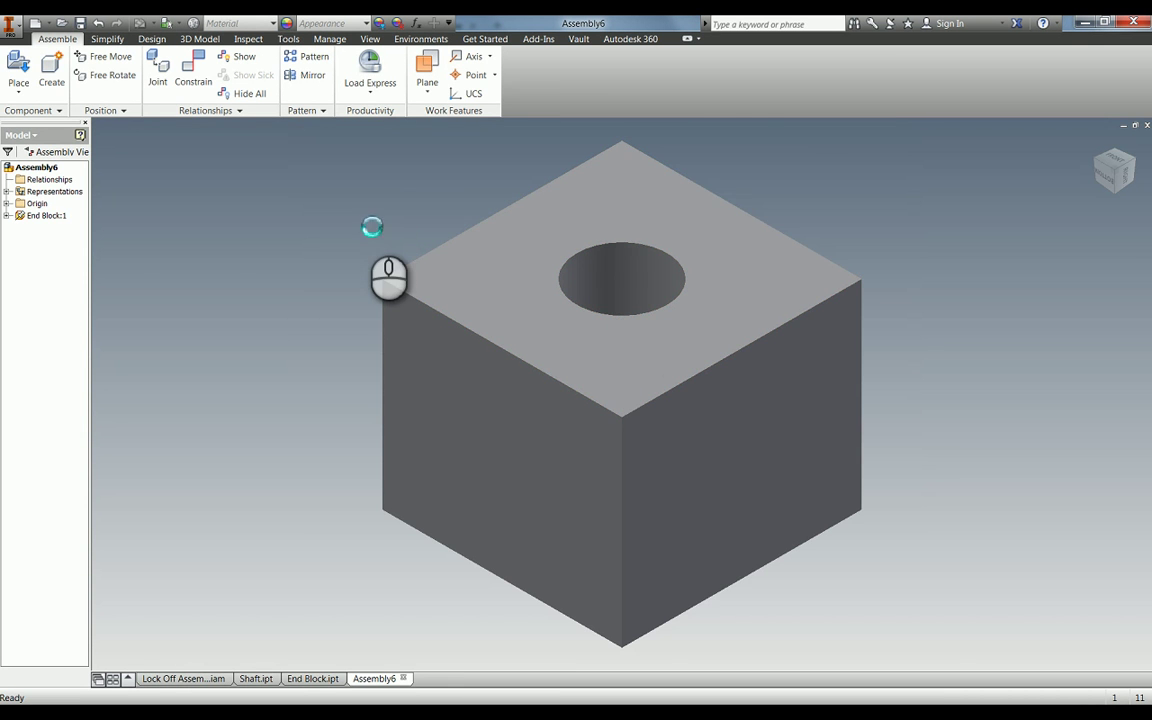
# Place the Shaft beside the End Block and end component placement
pyautogui.doubleClick(468, 283)
pyautogui.click(232, 277)
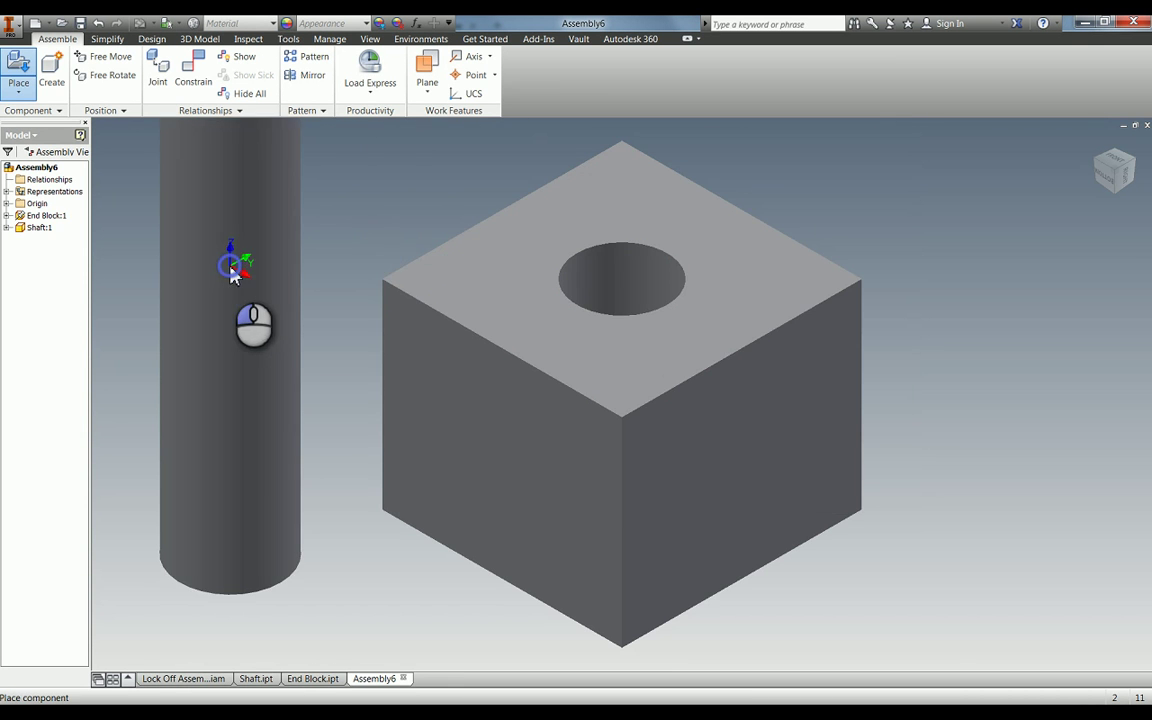
pyautogui.rightClick(232, 277)
pyautogui.click(275, 262)
pyautogui.scroll(5, 503, 313)
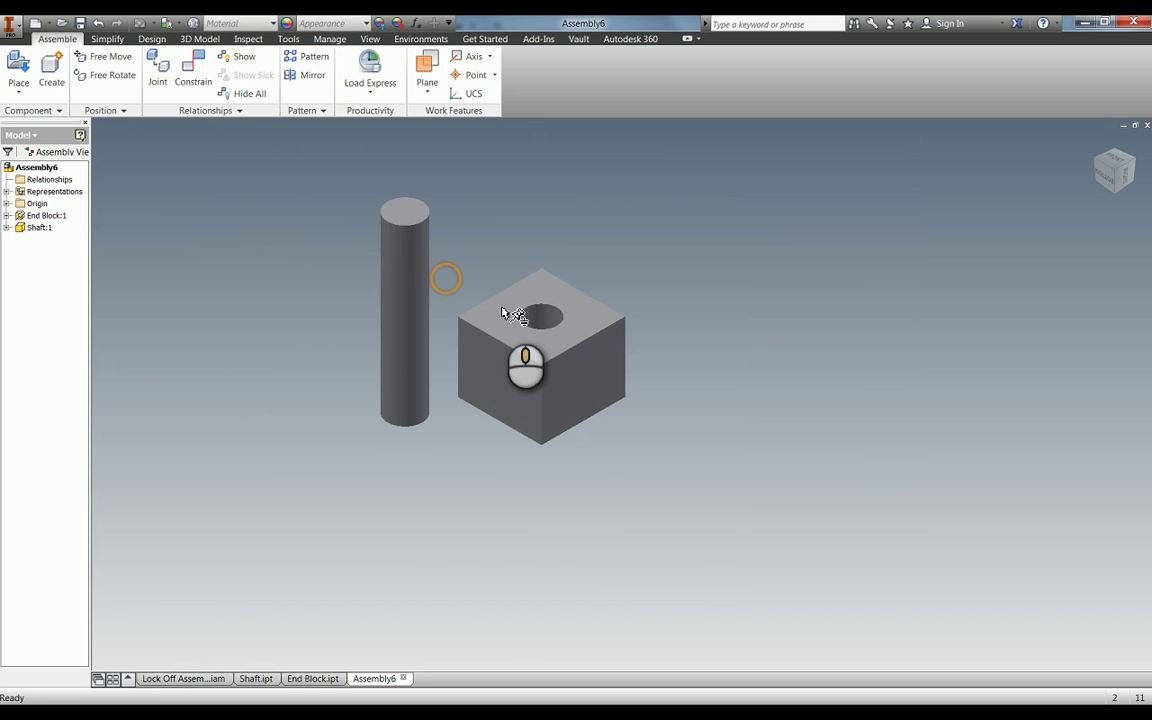
pyautogui.scroll(-5, 692, 375)
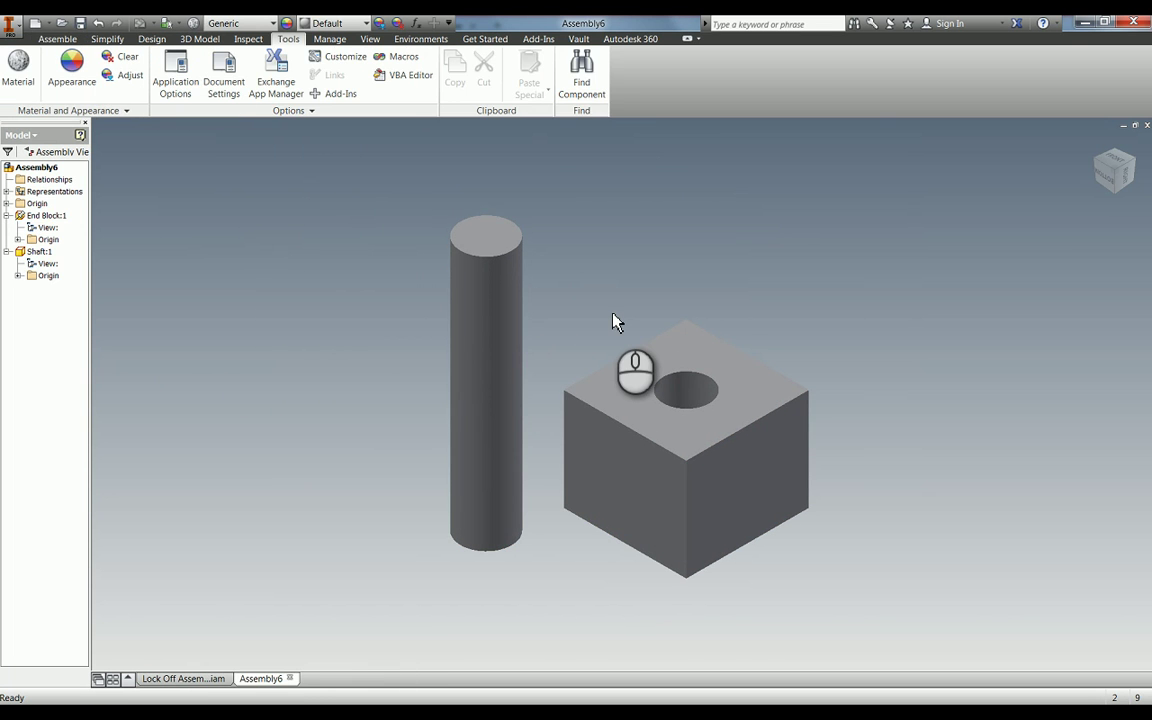
# Insert-constrain the shaft's top edge to the hole edge with a -50 mm offset
pyautogui.press('c')
pyautogui.click(251, 214)
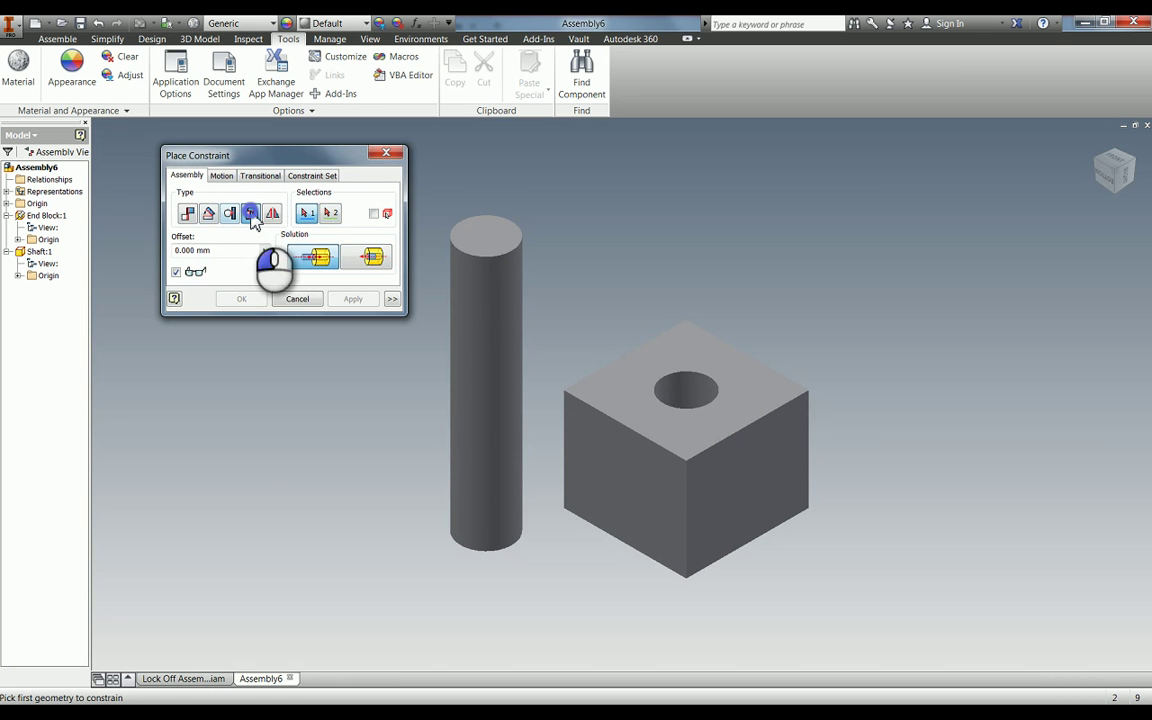
pyautogui.click(487, 255)
pyautogui.click(716, 393)
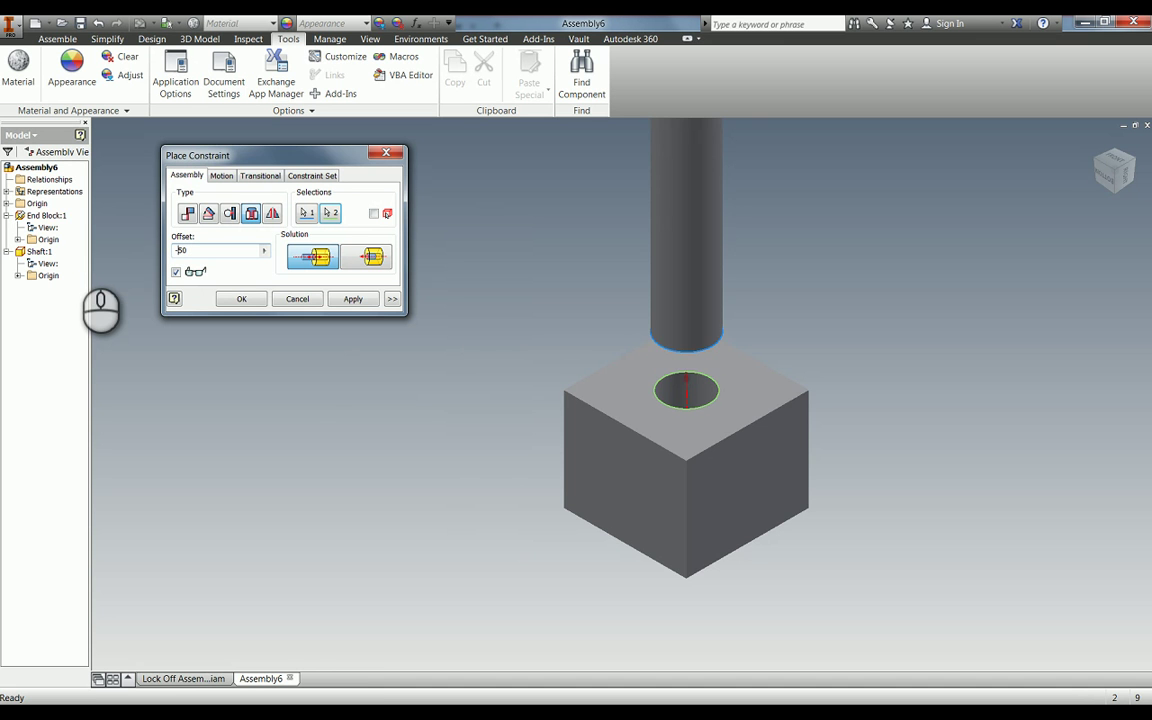
pyautogui.click(374, 299)
pyautogui.click(292, 300)
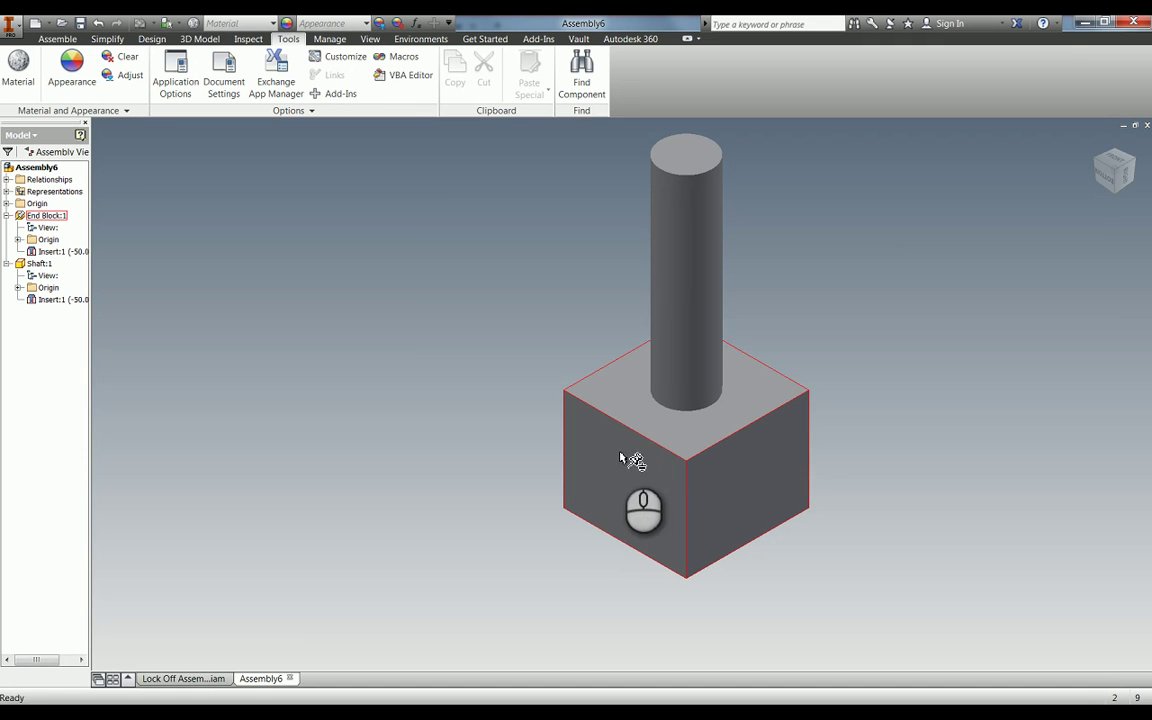
# Edit the End Block in place and set hole diameter d1 to its upper tolerance limit (55 mm)
pyautogui.doubleClick(699, 461)
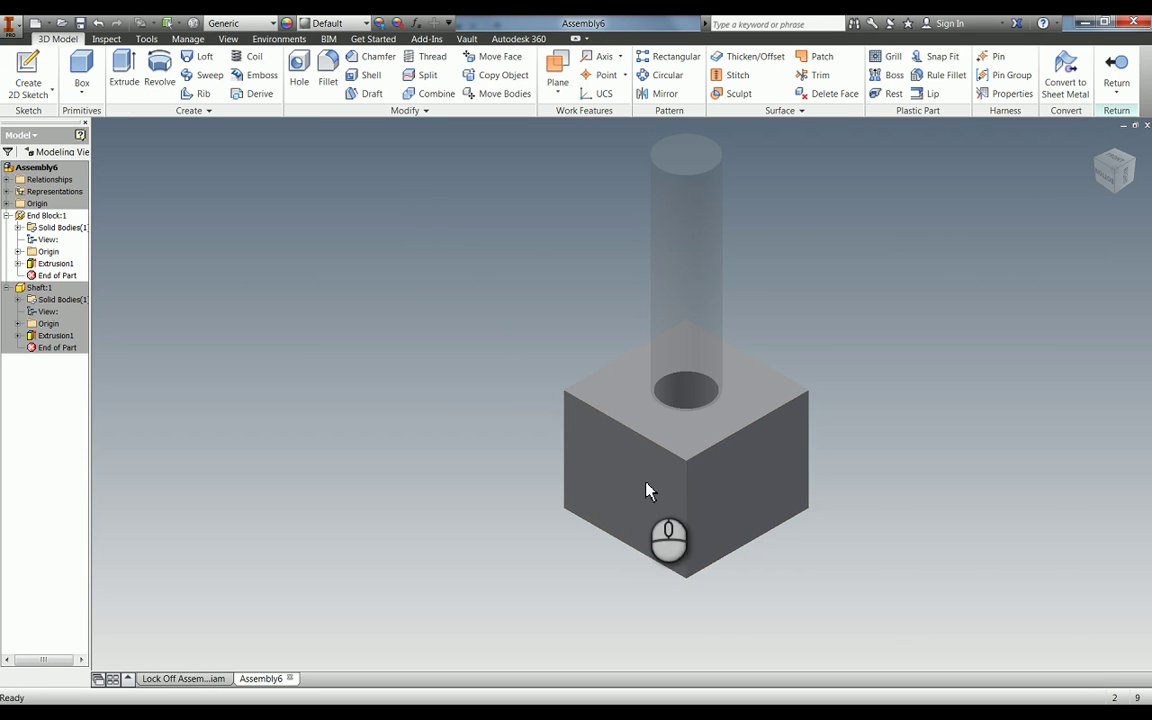
pyautogui.scroll(5, 661, 404)
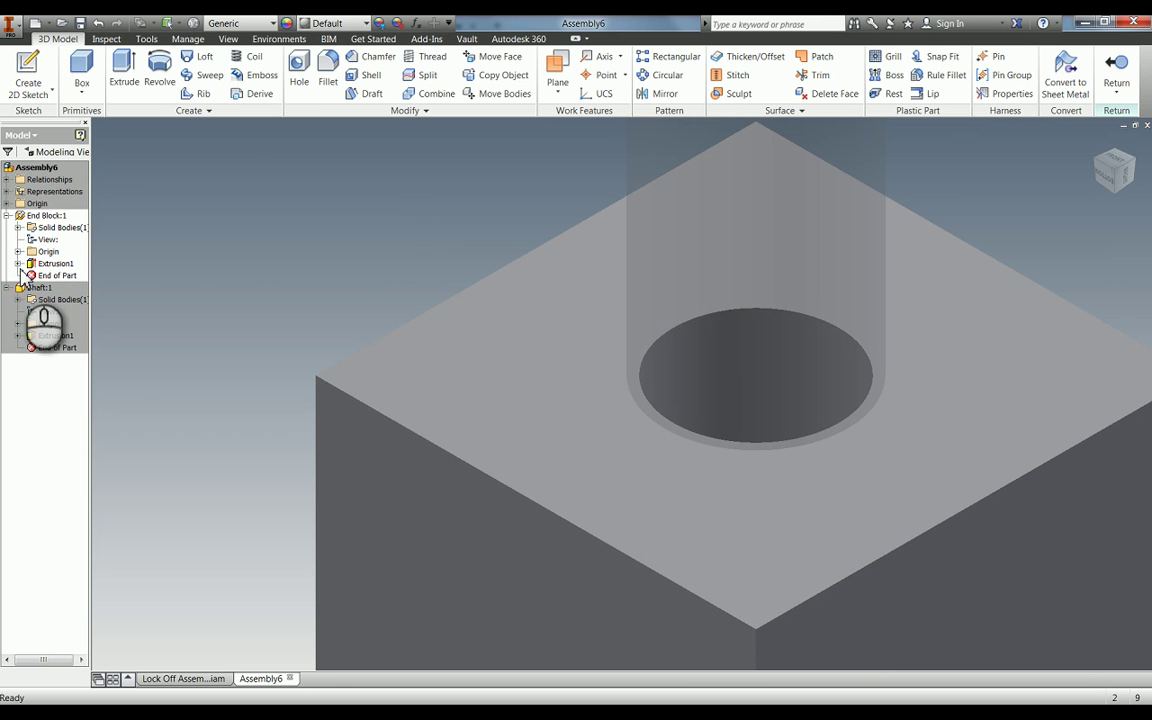
pyautogui.click(187, 38)
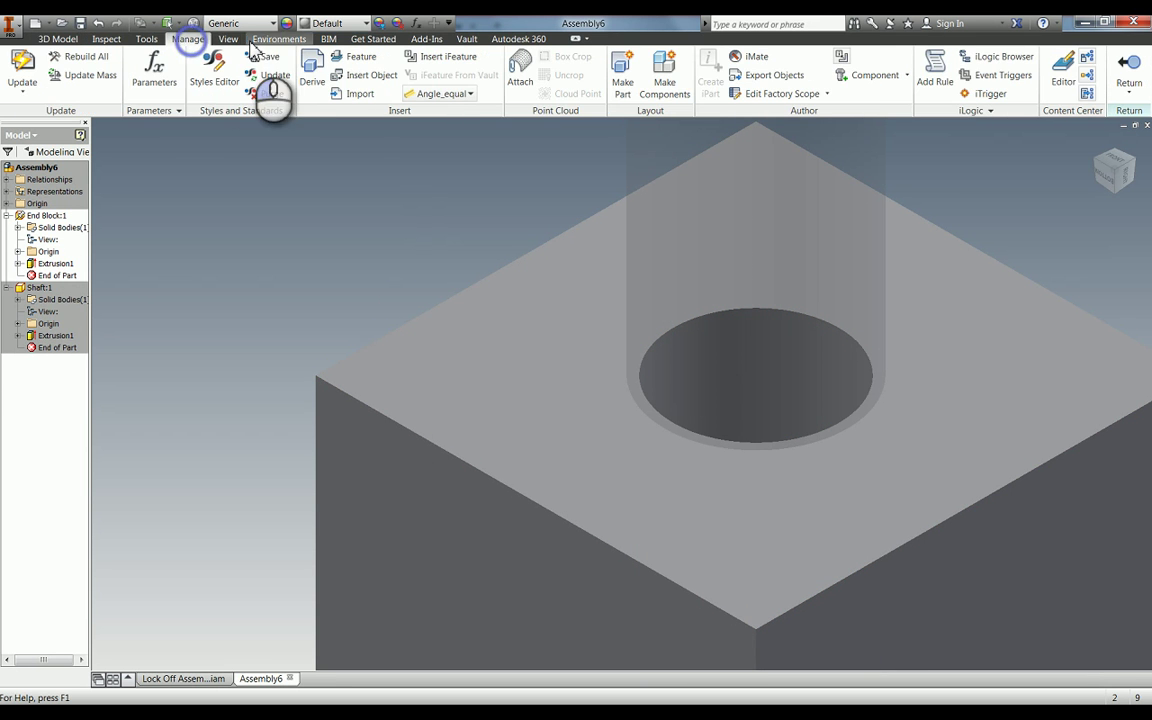
pyautogui.click(153, 80)
pyautogui.click(287, 194)
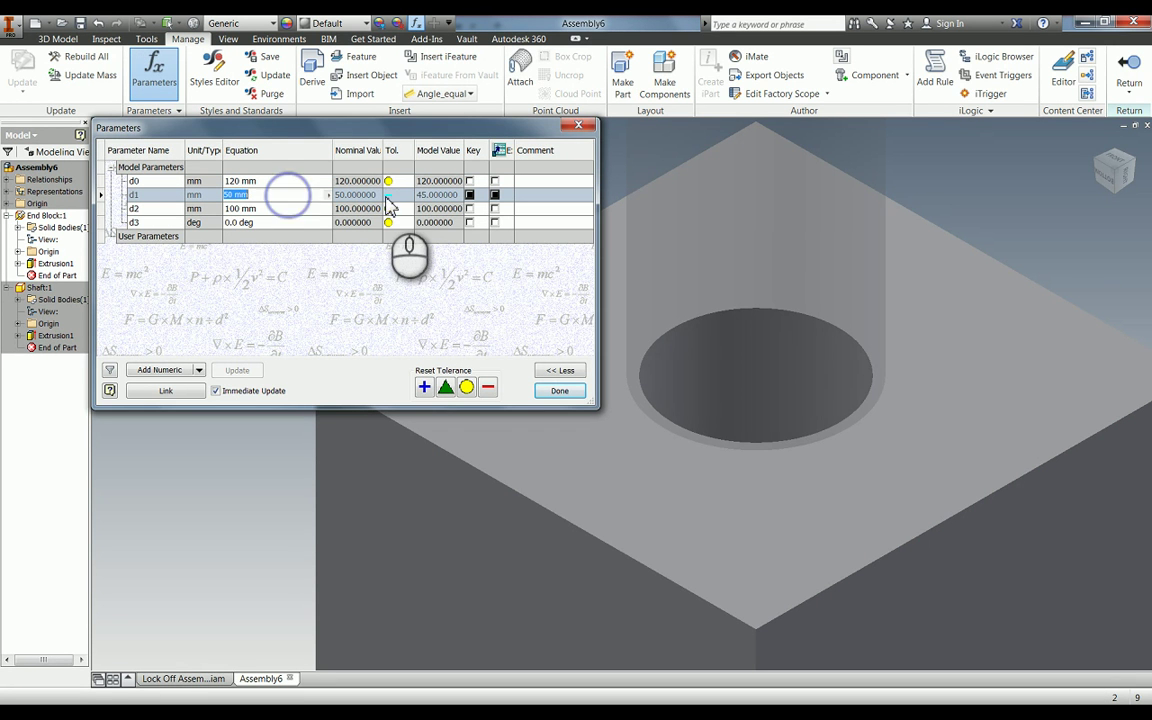
pyautogui.click(398, 195)
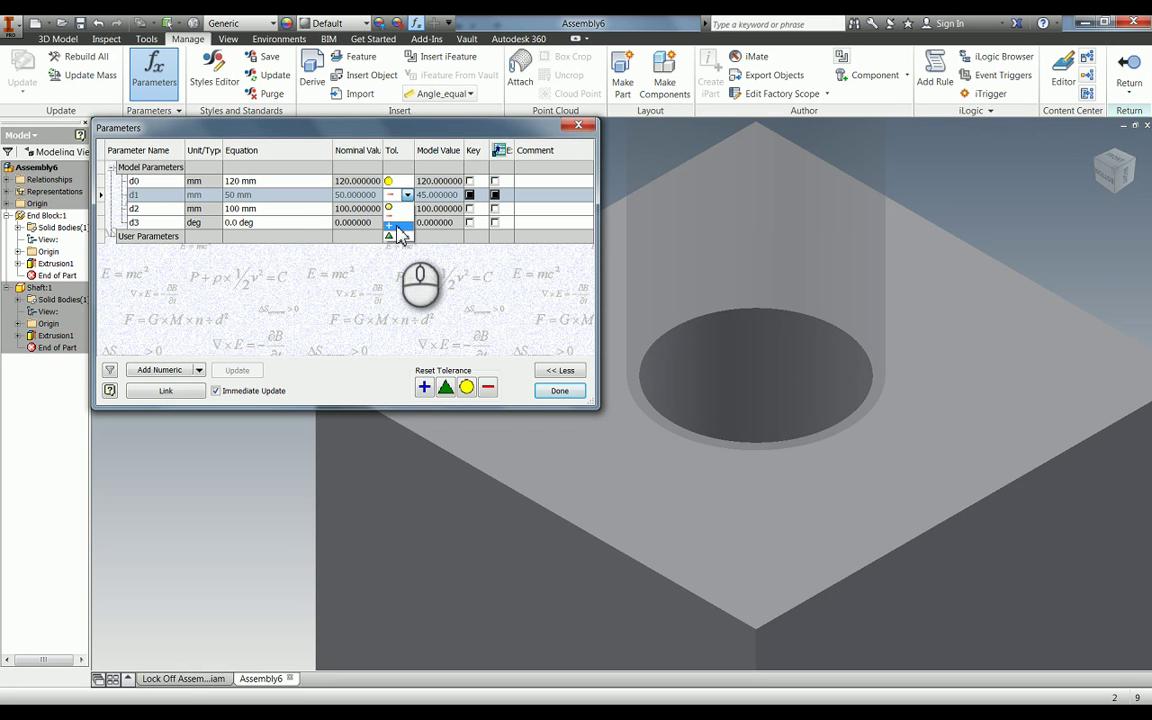
pyautogui.click(396, 231)
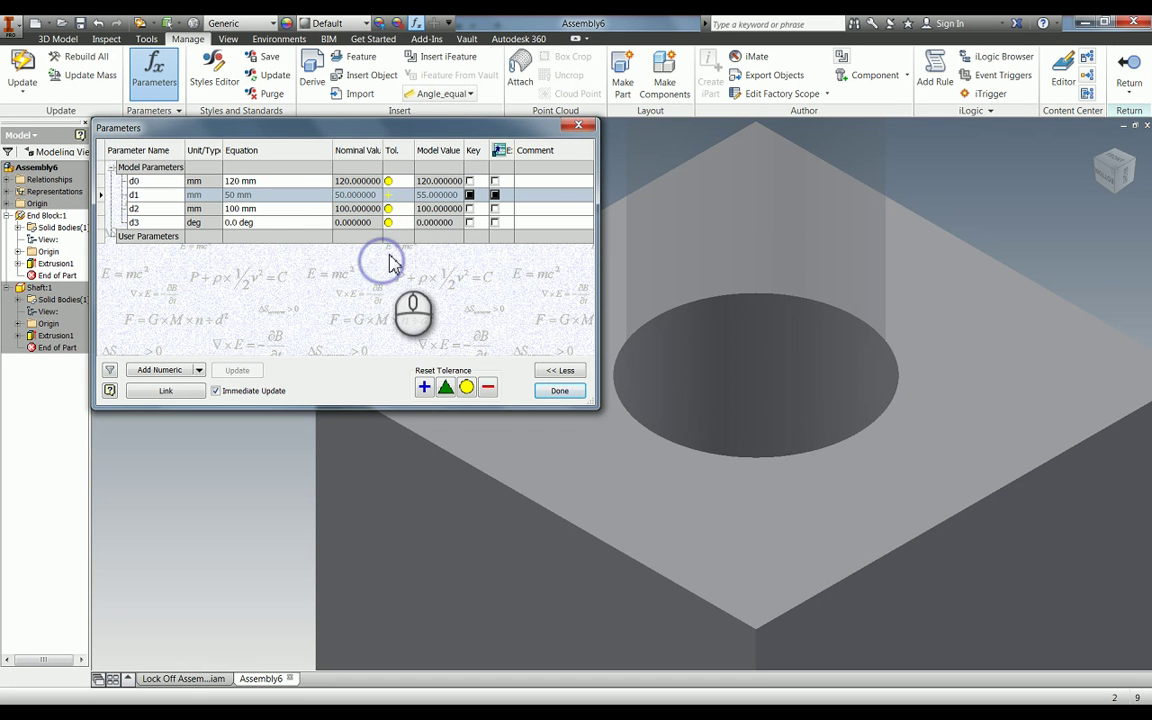
pyautogui.click(558, 390)
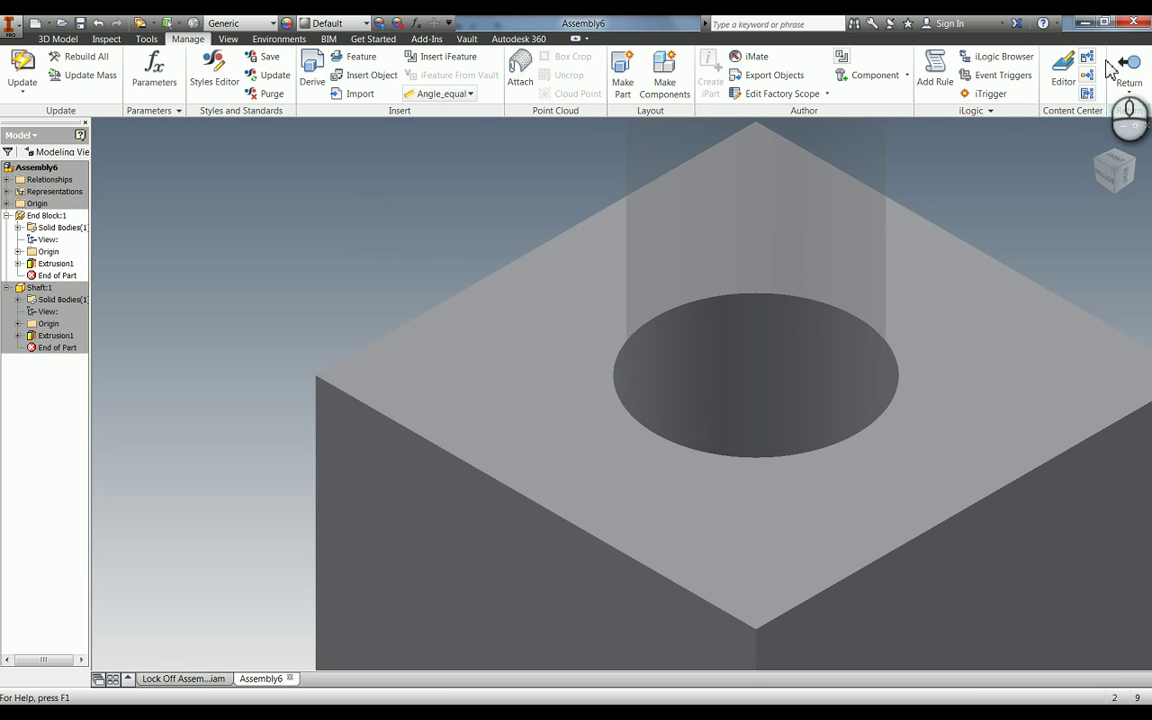
pyautogui.click(1127, 68)
# Edit the shaft in place and change diameter d1's tolerance option to model it at 53 mm
pyautogui.doubleClick(763, 296)
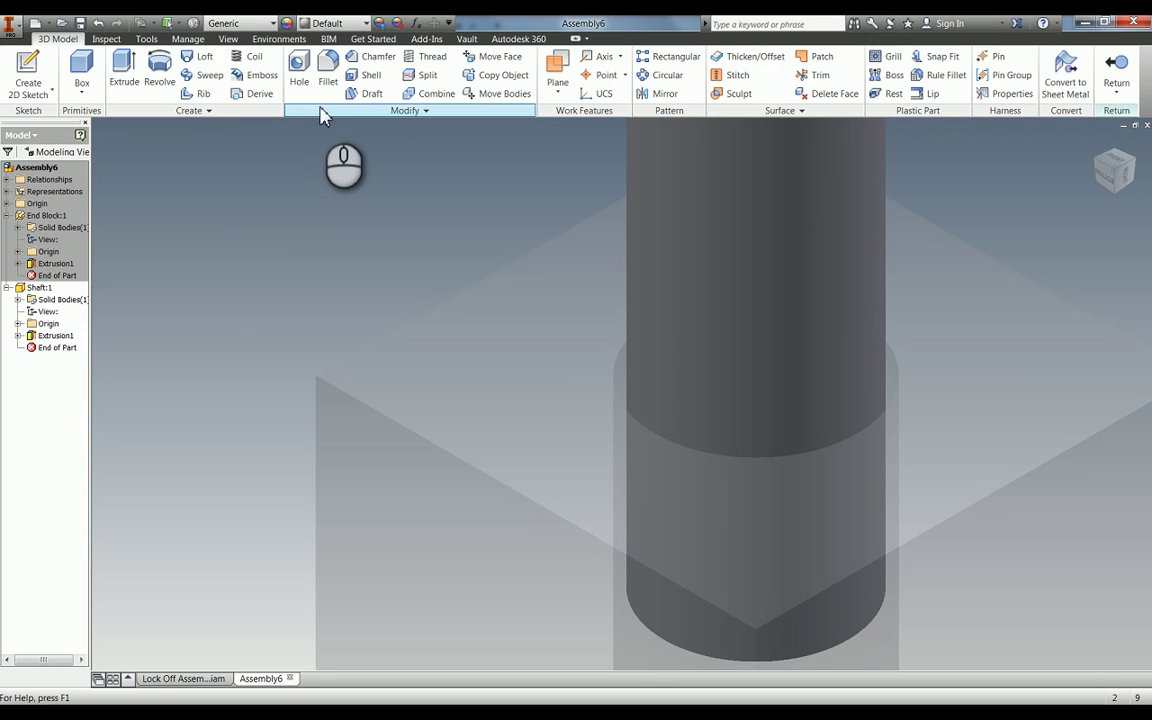
pyautogui.click(187, 38)
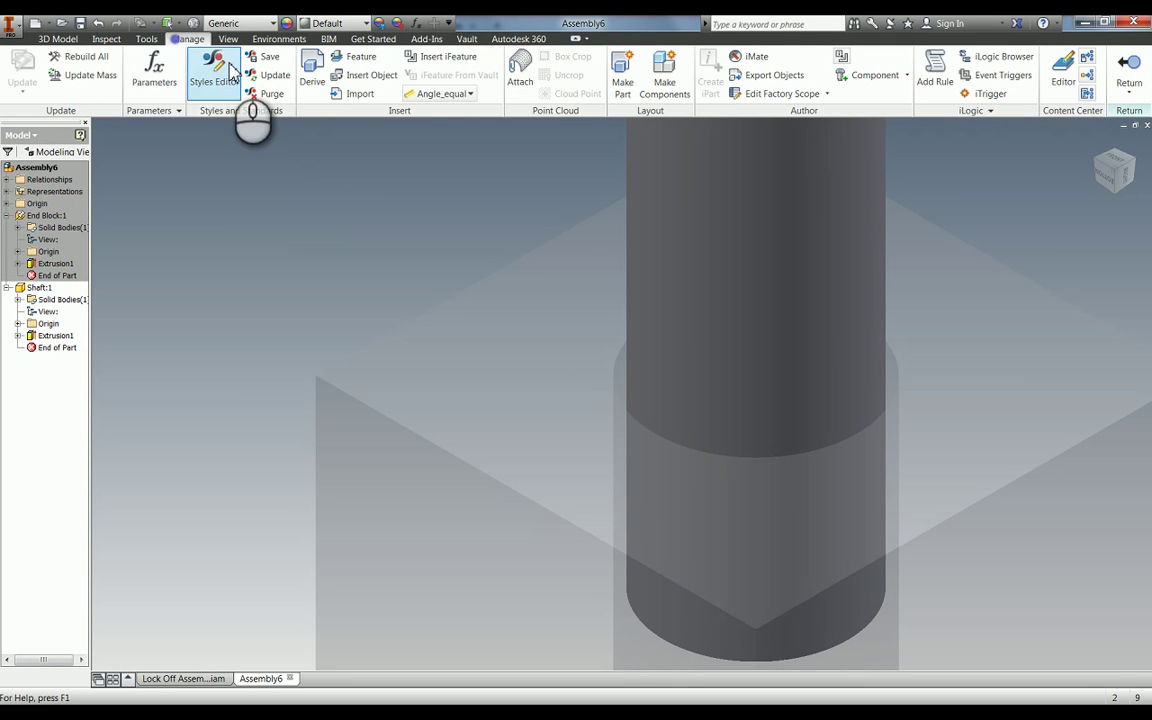
pyautogui.click(151, 78)
pyautogui.click(396, 181)
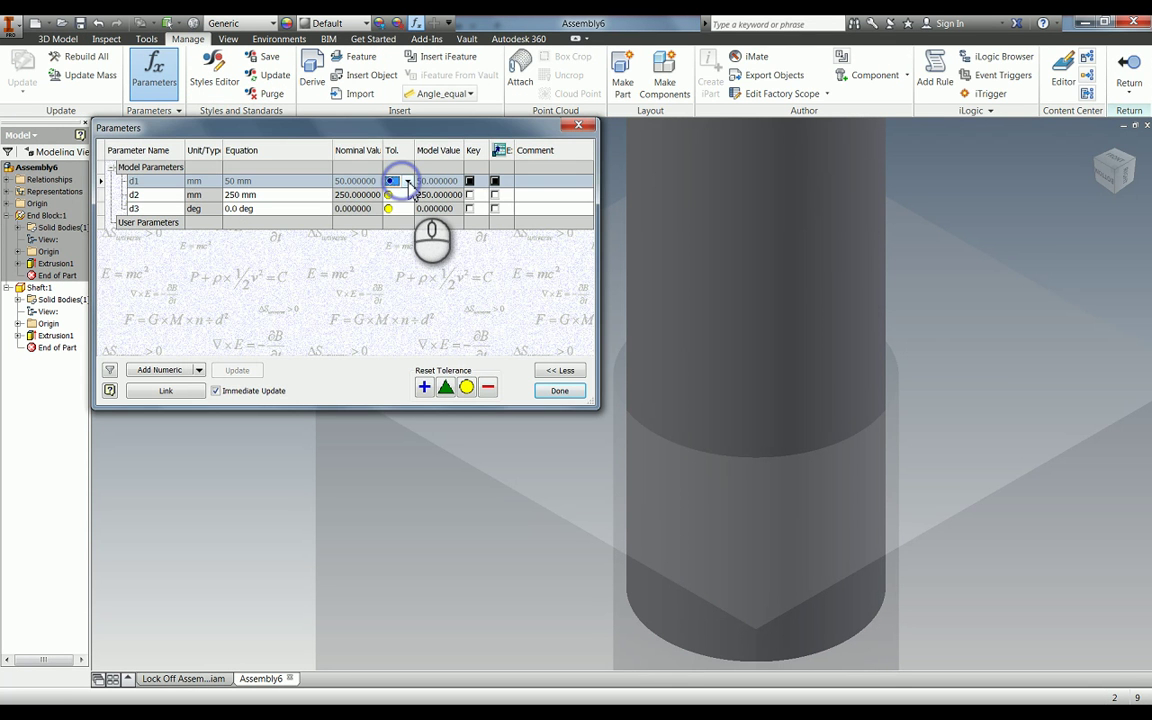
pyautogui.click(407, 181)
pyautogui.click(403, 222)
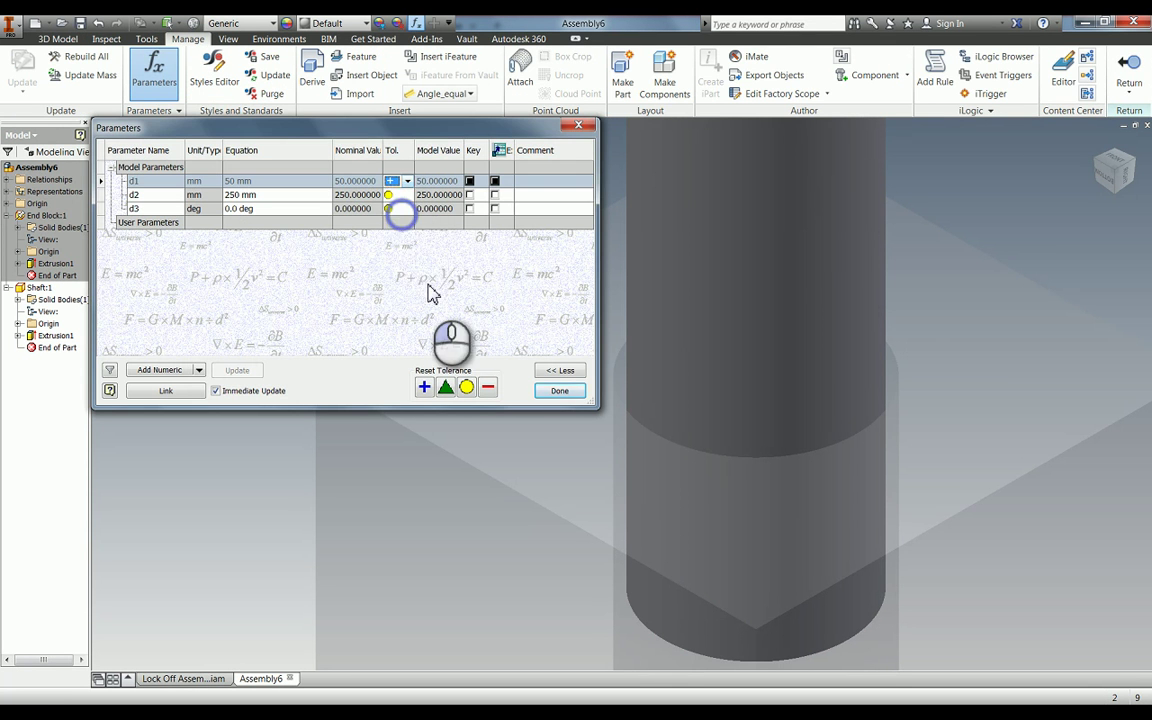
pyautogui.click(560, 390)
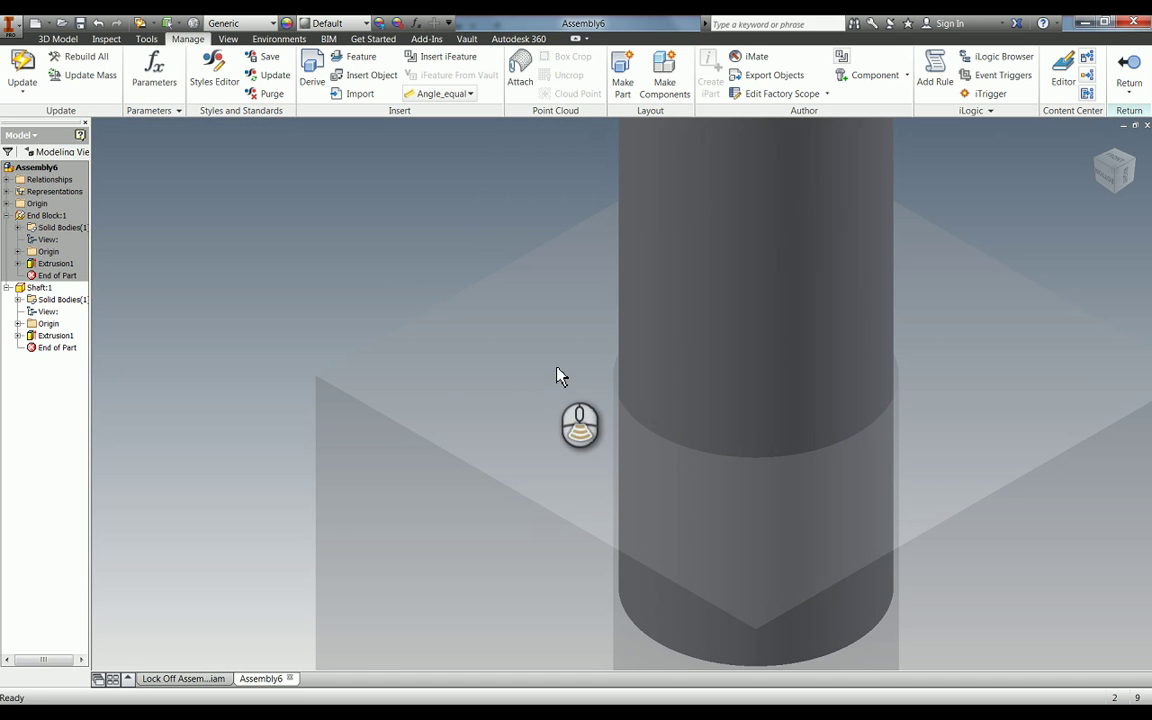
pyautogui.scroll(4, 558, 375)
pyautogui.click(1128, 68)
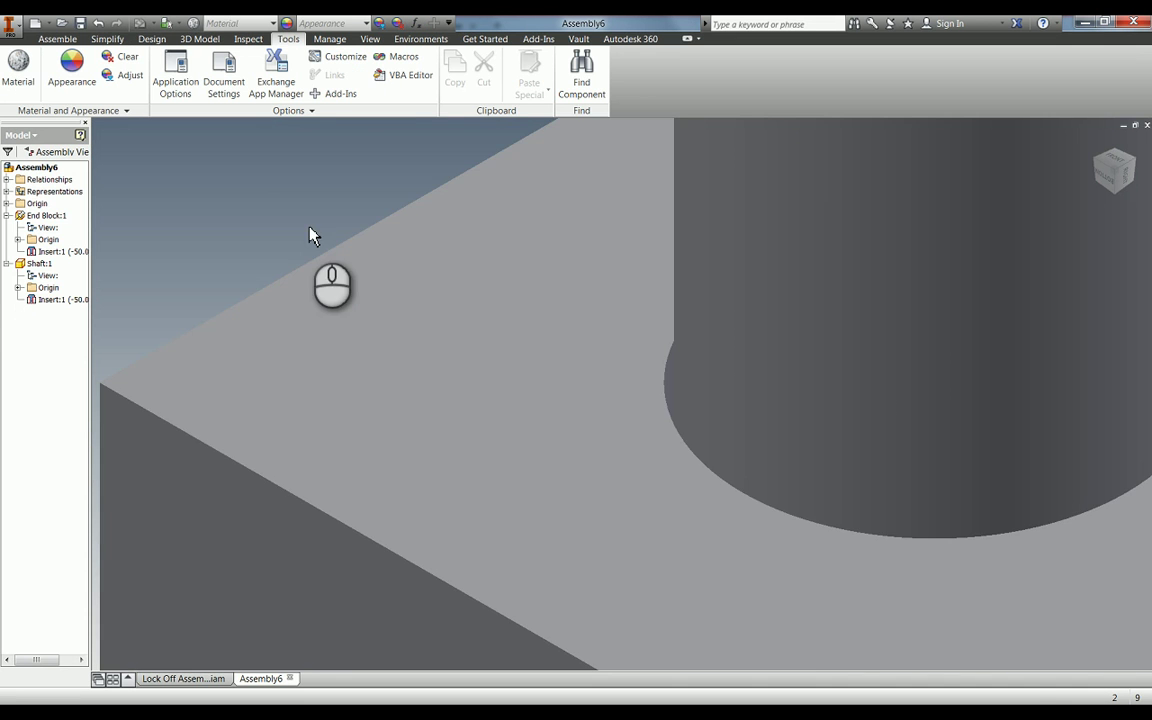
pyautogui.scroll(-4, 702, 429)
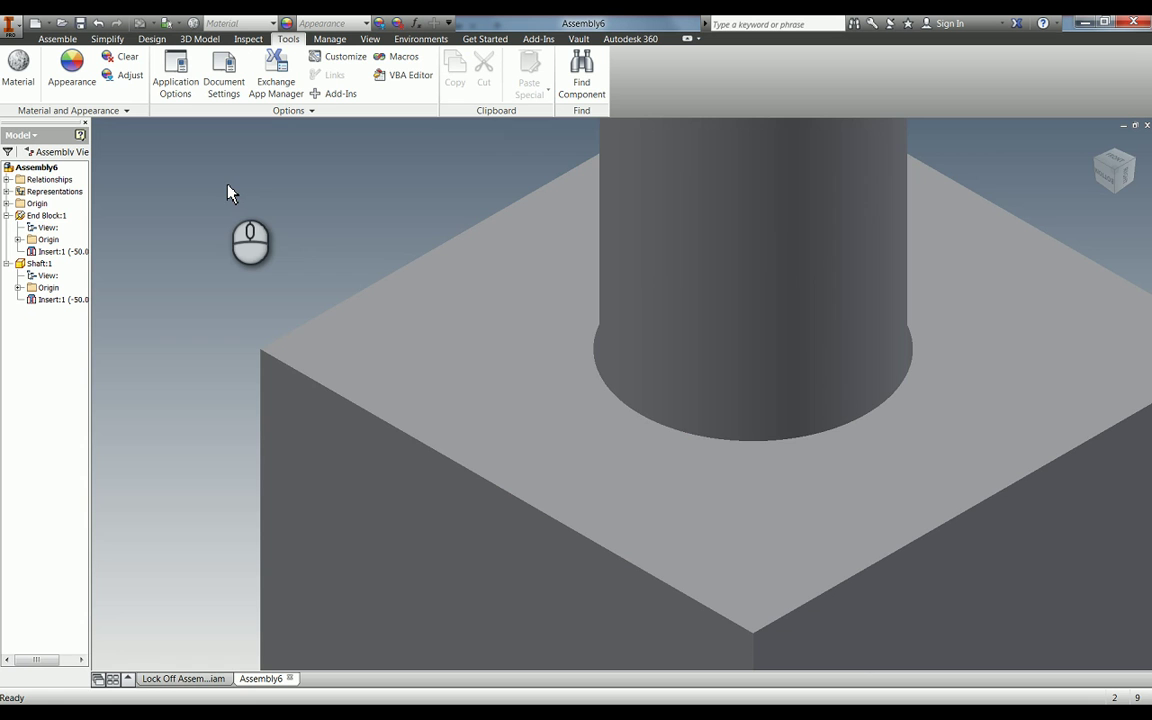
# Set the shaft's d1 to its lower tolerance limit (47 mm) and return to the assembly
pyautogui.doubleClick(668, 300)
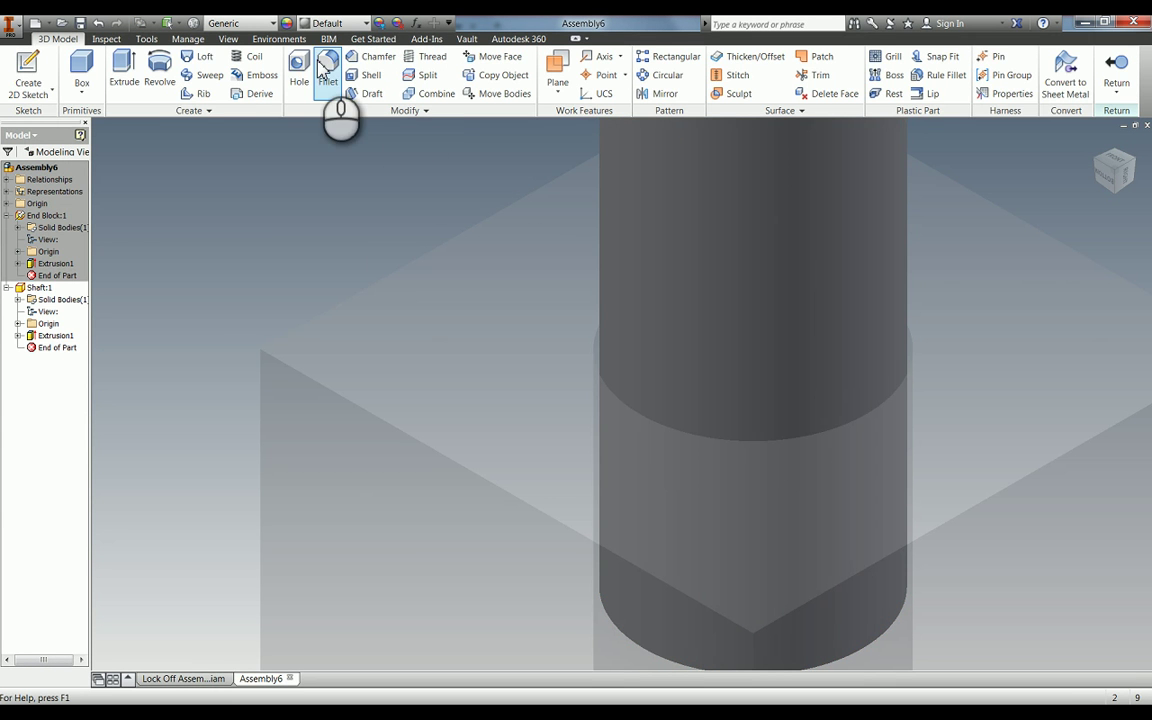
pyautogui.click(187, 38)
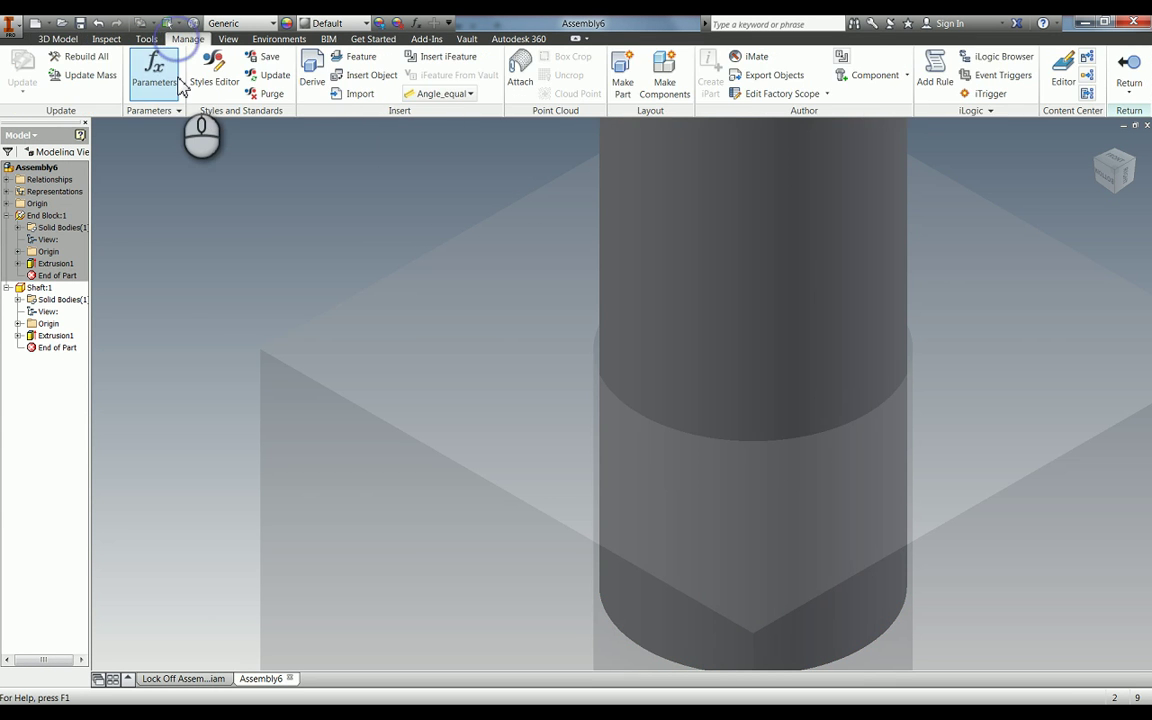
pyautogui.click(177, 82)
pyautogui.click(400, 181)
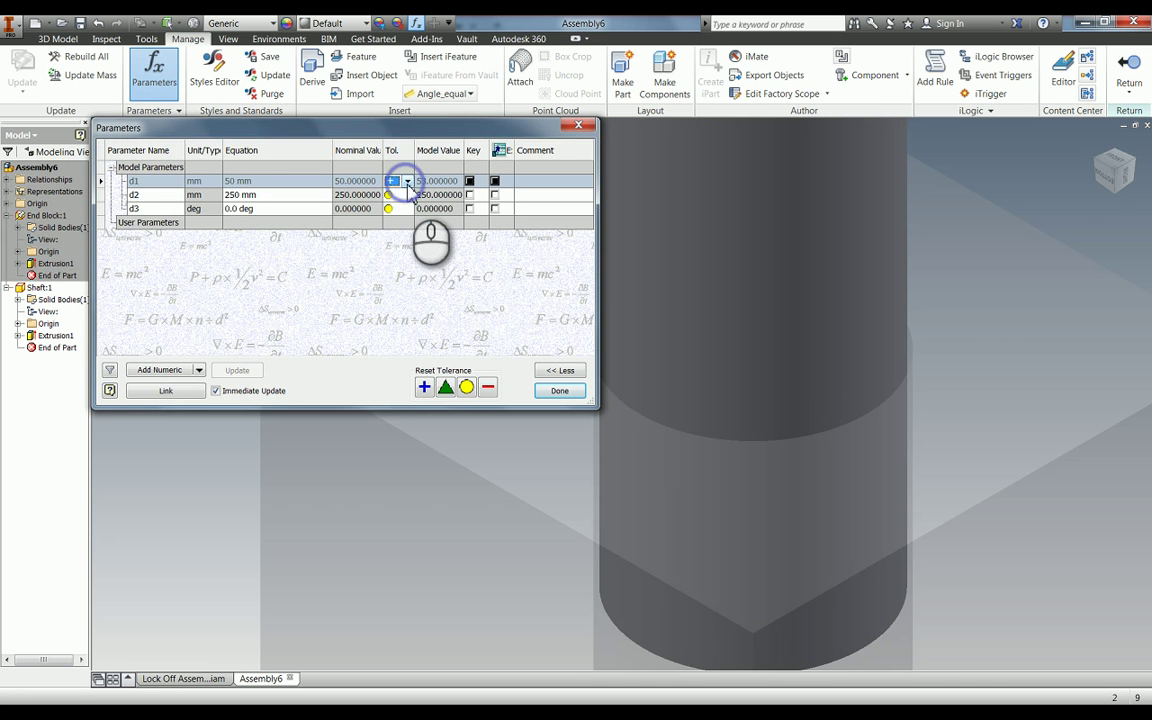
pyautogui.click(398, 205)
pyautogui.click(386, 282)
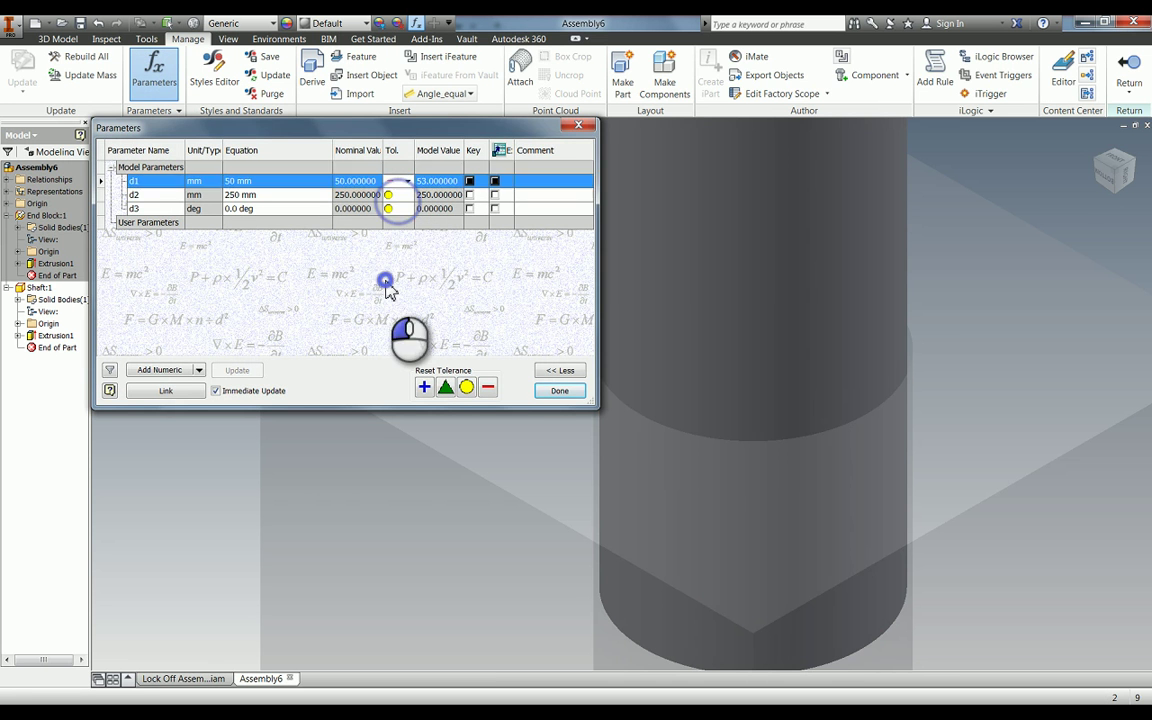
pyautogui.click(552, 389)
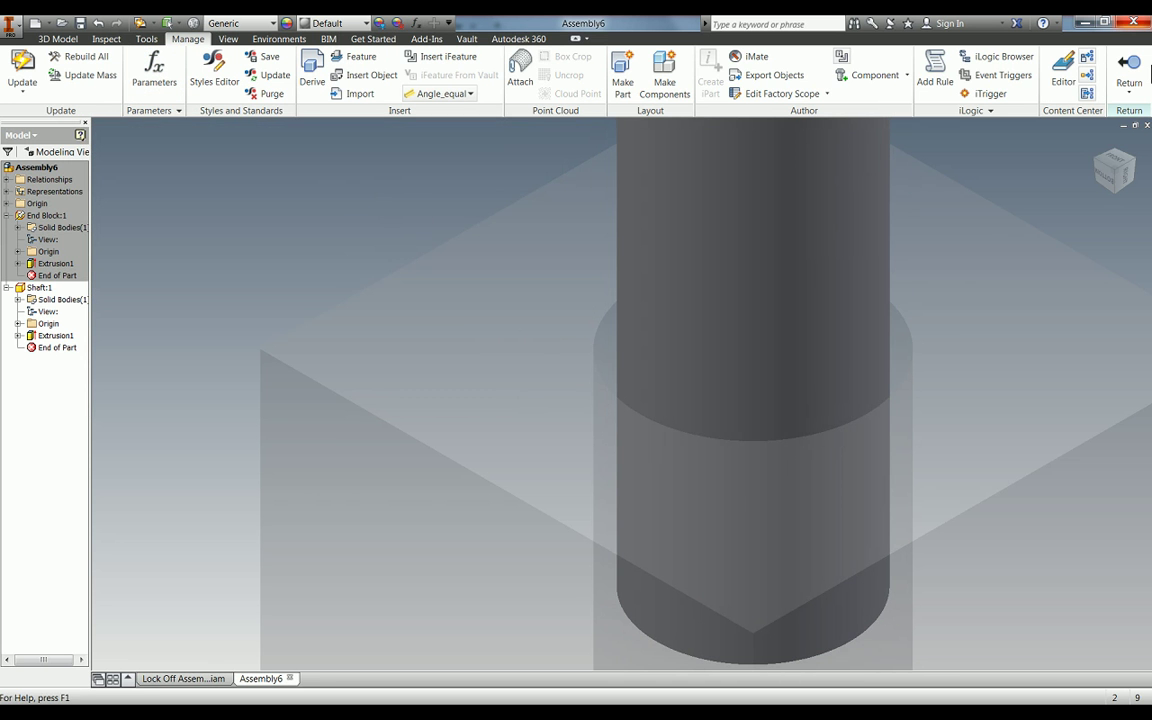
pyautogui.click(1130, 75)
pyautogui.click(341, 221)
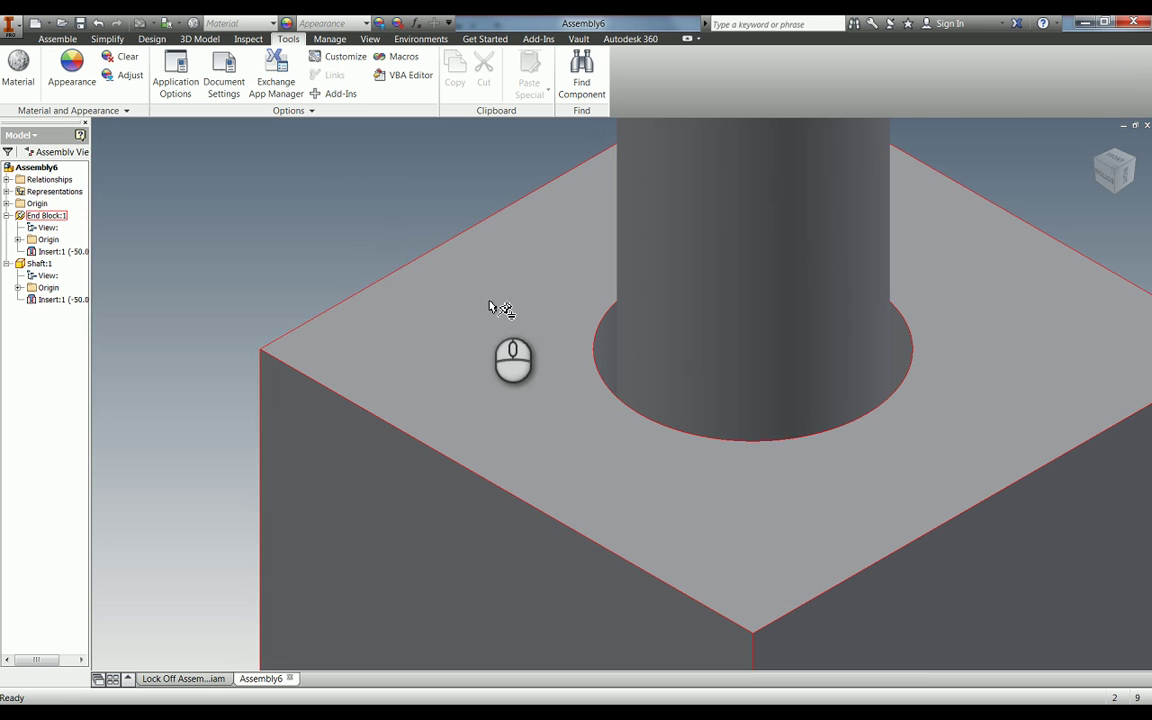
pyautogui.click(249, 190)
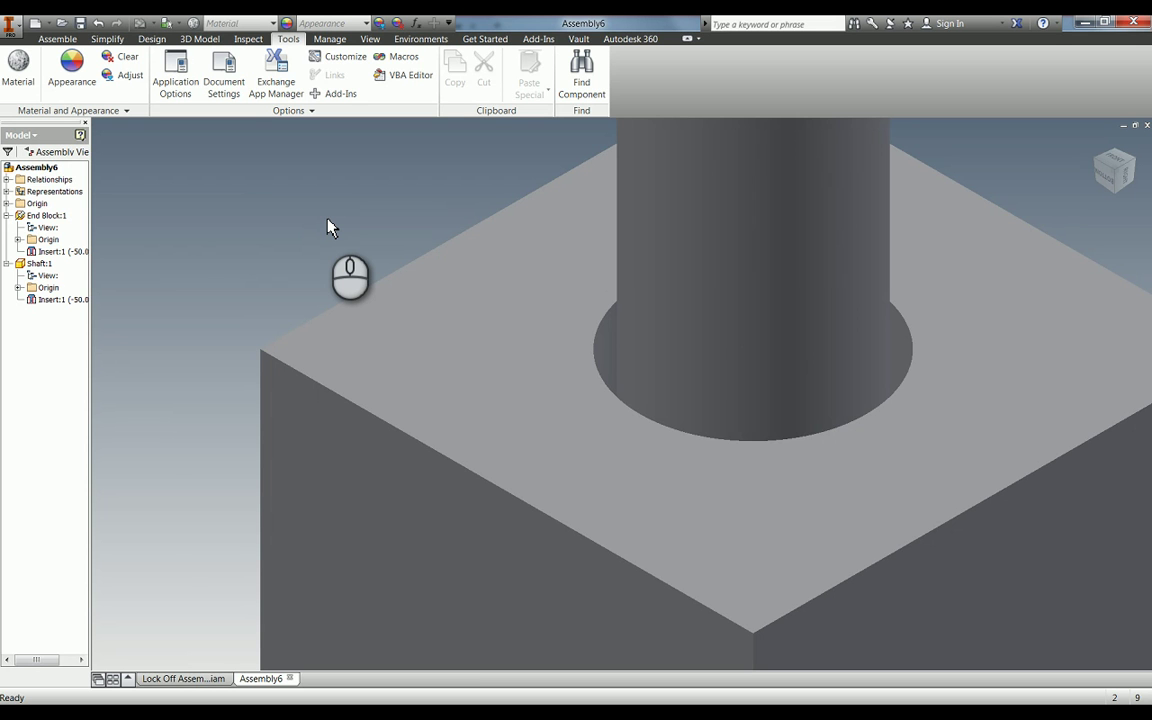
pyautogui.scroll(-5, 476, 303)
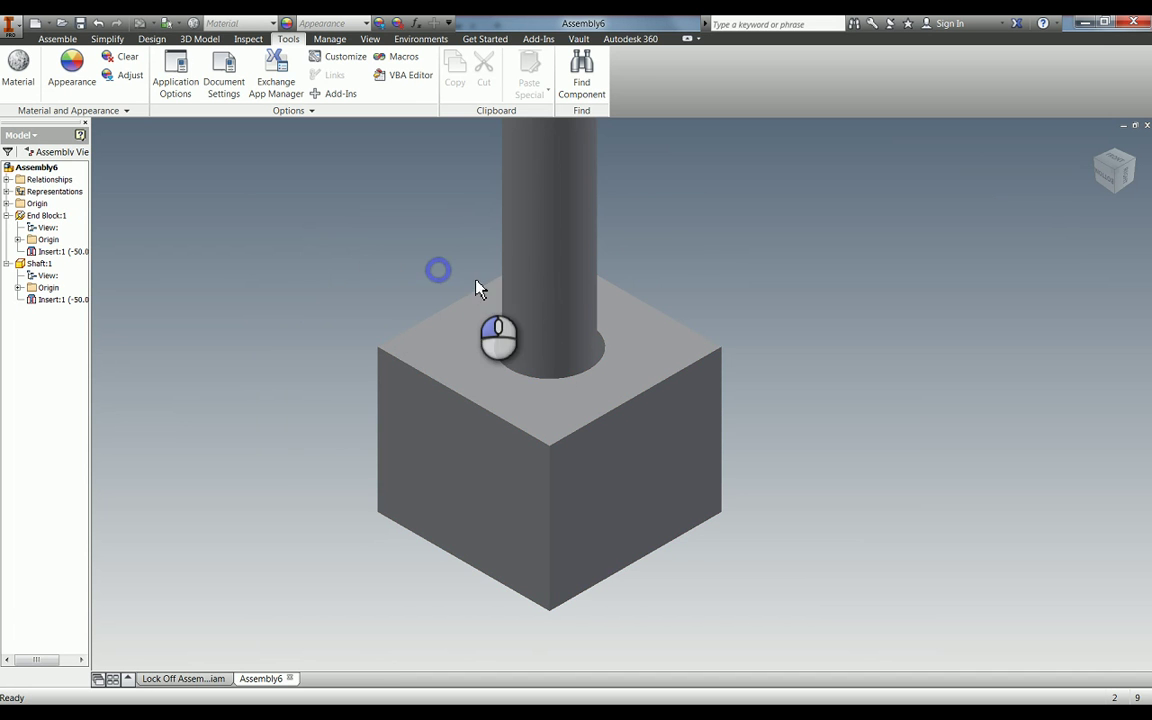
pyautogui.scroll(-1, 490, 330)
pyautogui.scroll(-3, 450, 400)
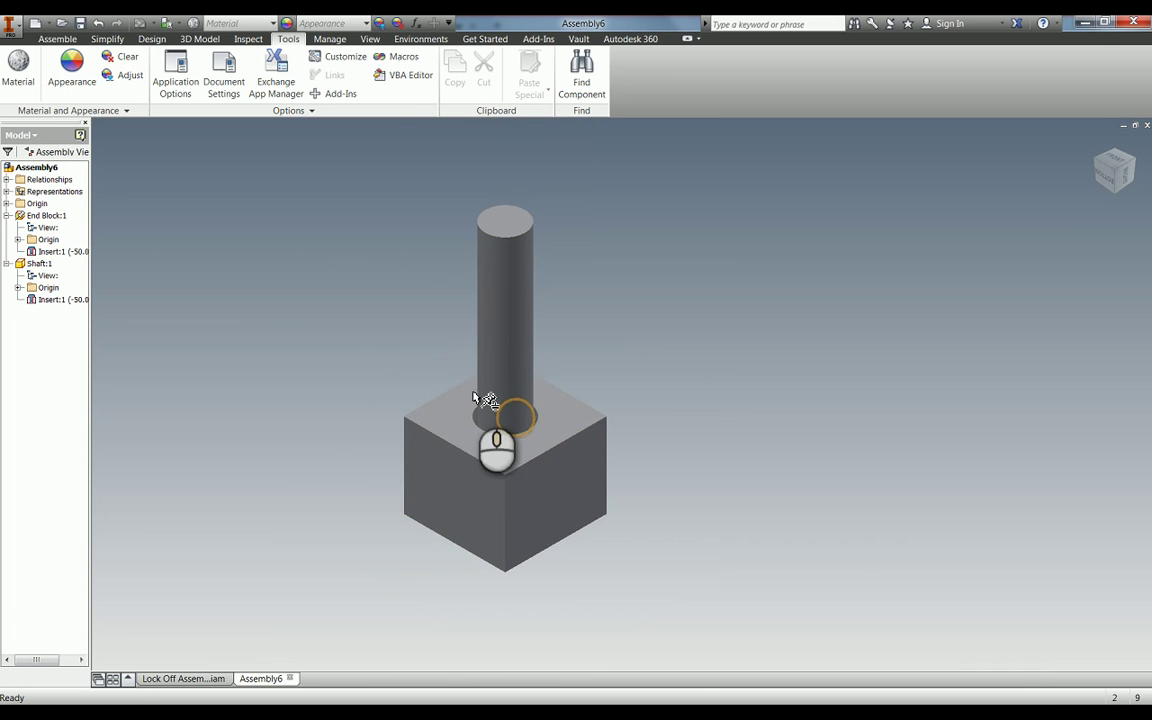
pyautogui.scroll(2, 550, 420)
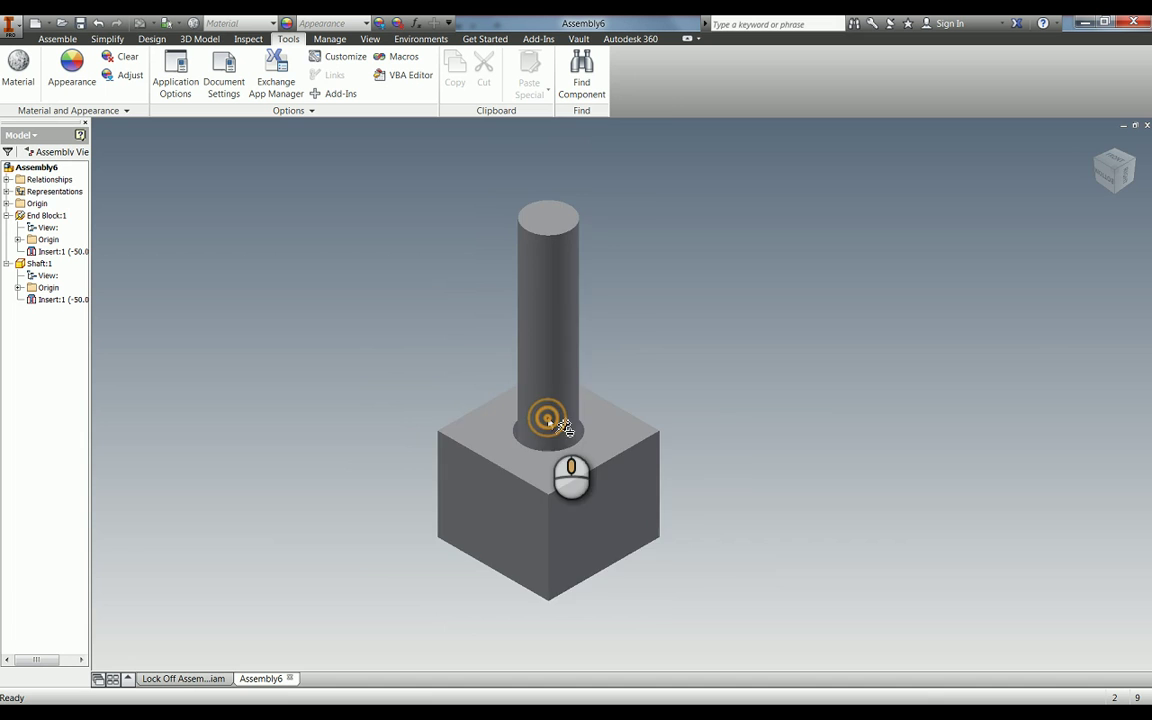
pyautogui.scroll(5, 565, 428)
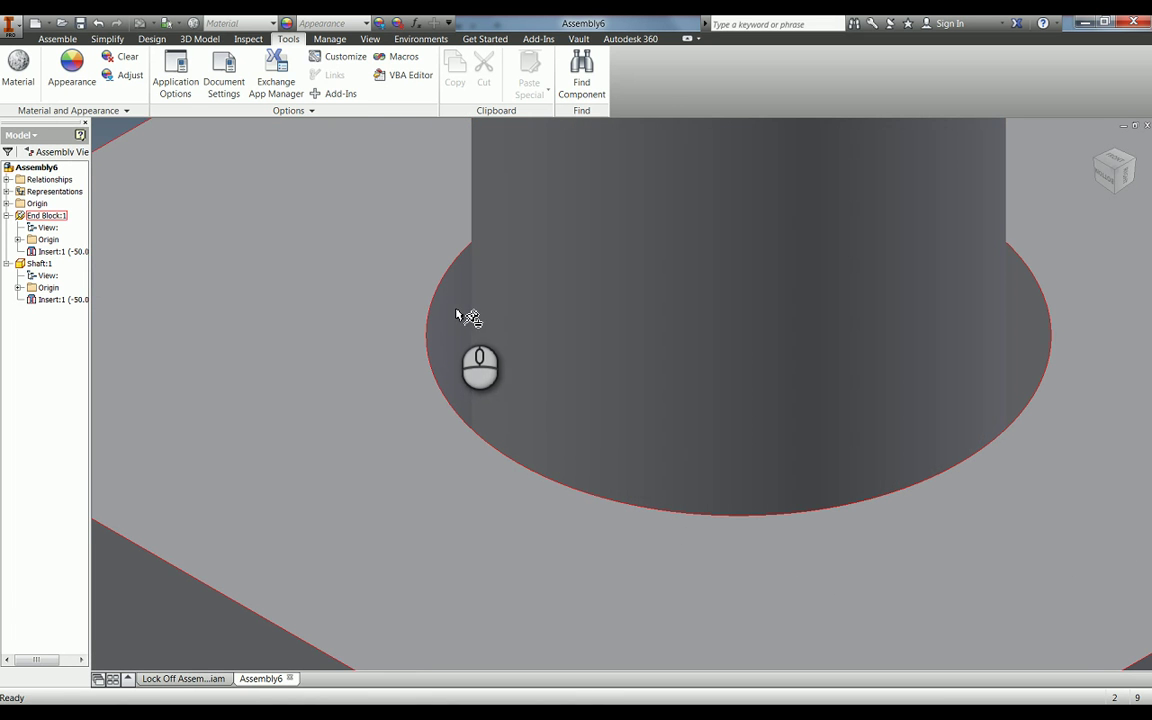
pyautogui.scroll(-4, 457, 314)
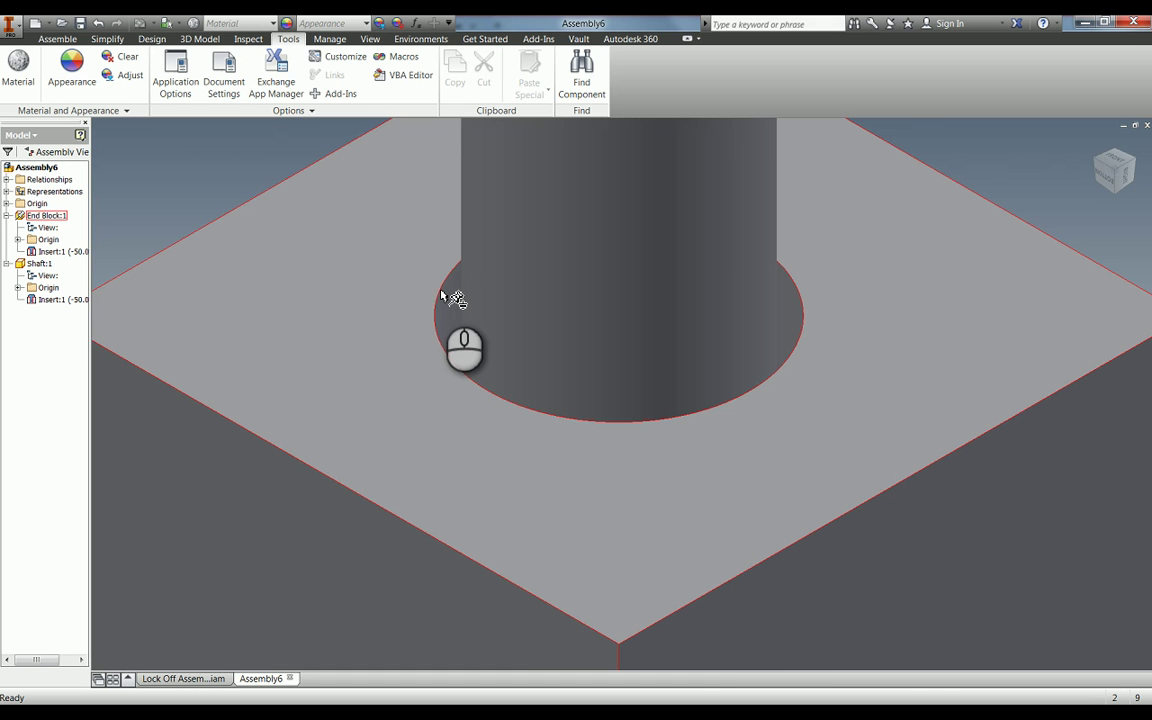
pyautogui.scroll(-3, 441, 292)
pyautogui.click(275, 214)
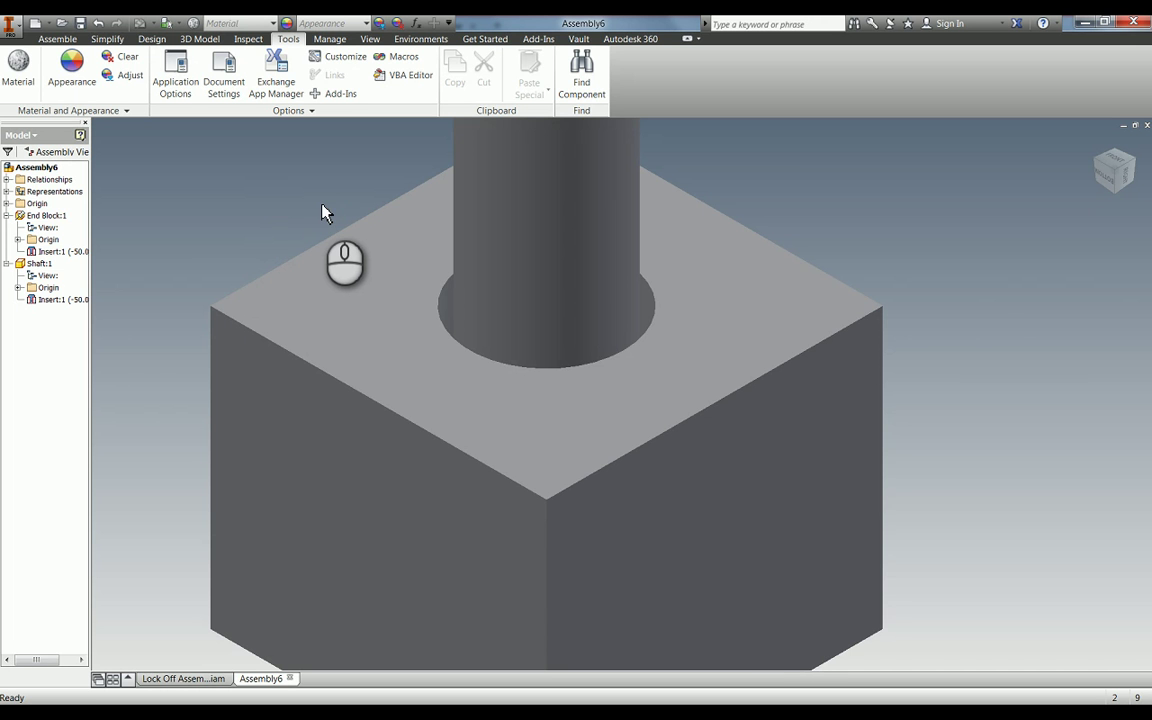
pyautogui.scroll(-5, 314, 206)
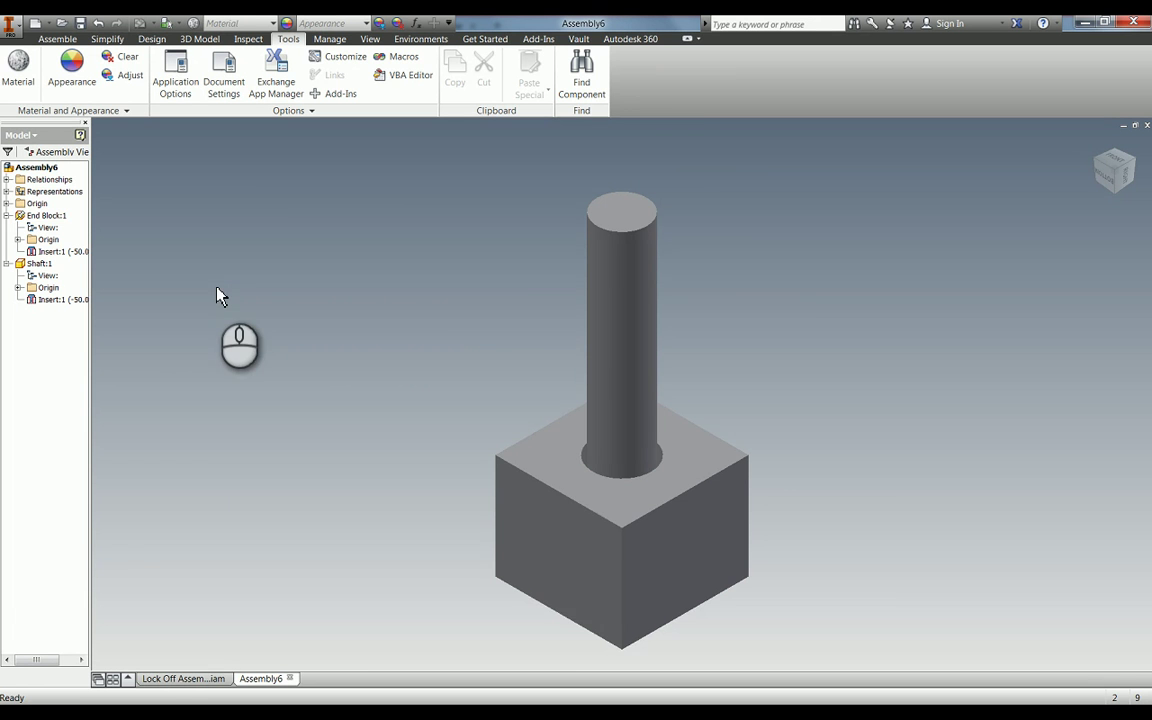
pyautogui.scroll(5, 625, 476)
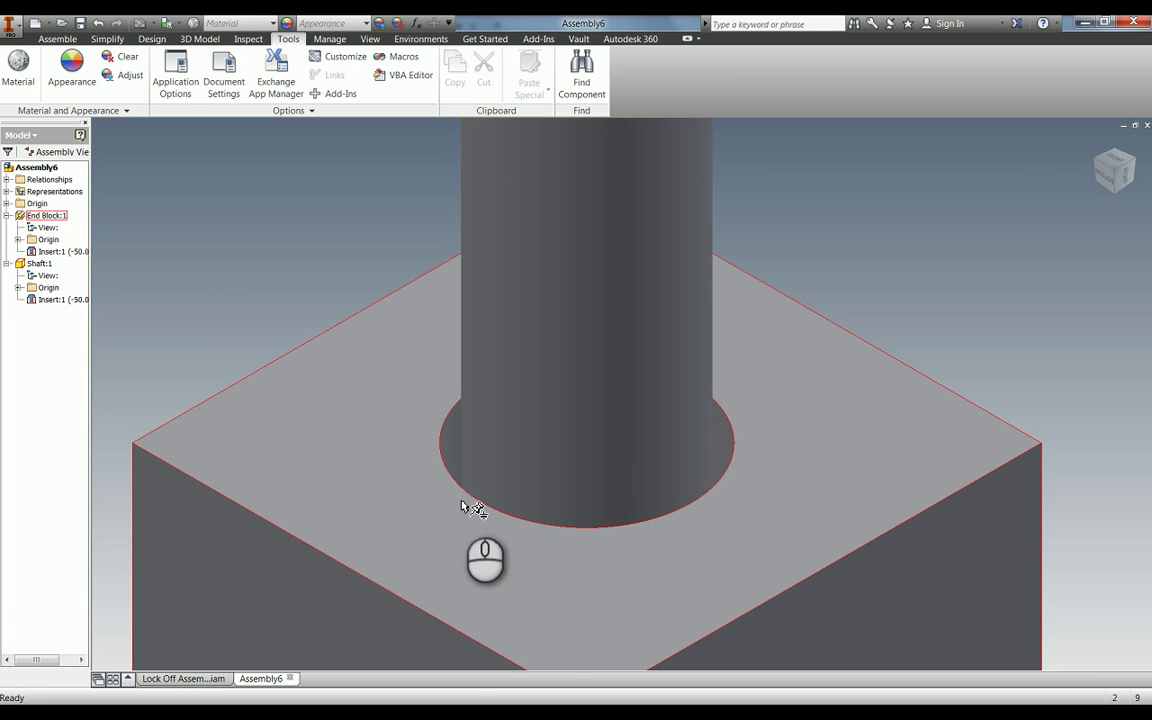
# Measure the minimum distance from the shaft to the hole face, reading 4 mm, then zoom out
pyautogui.press('m')
pyautogui.click(490, 422)
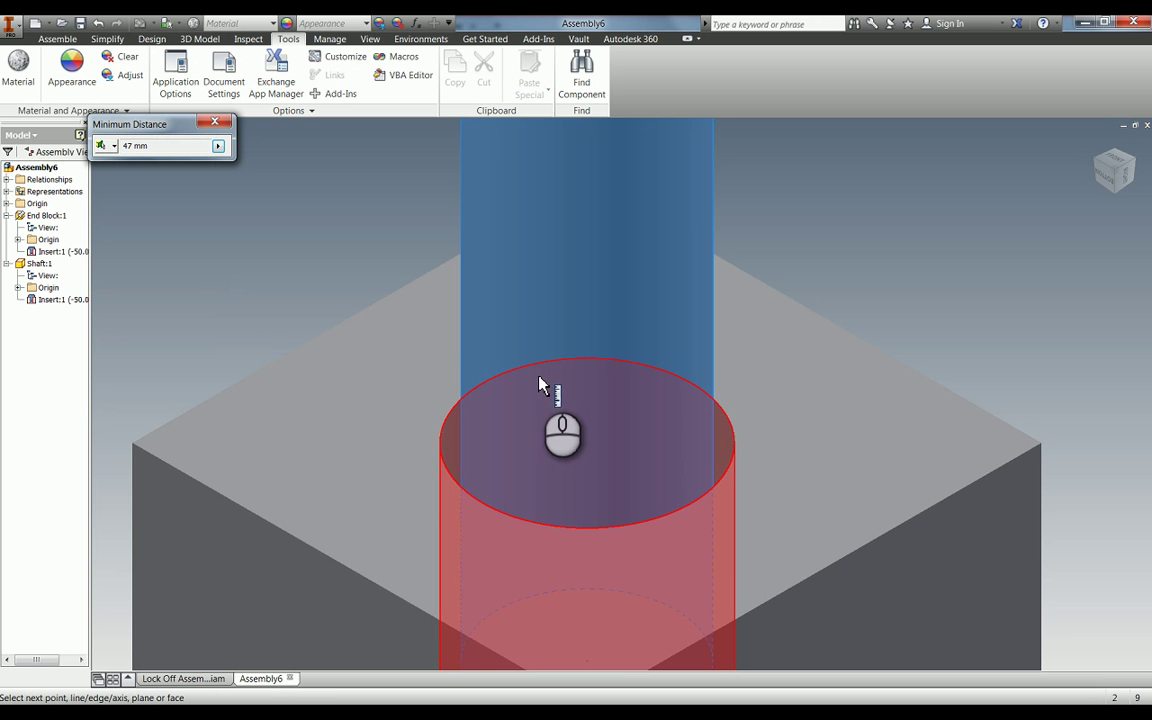
pyautogui.click(457, 443)
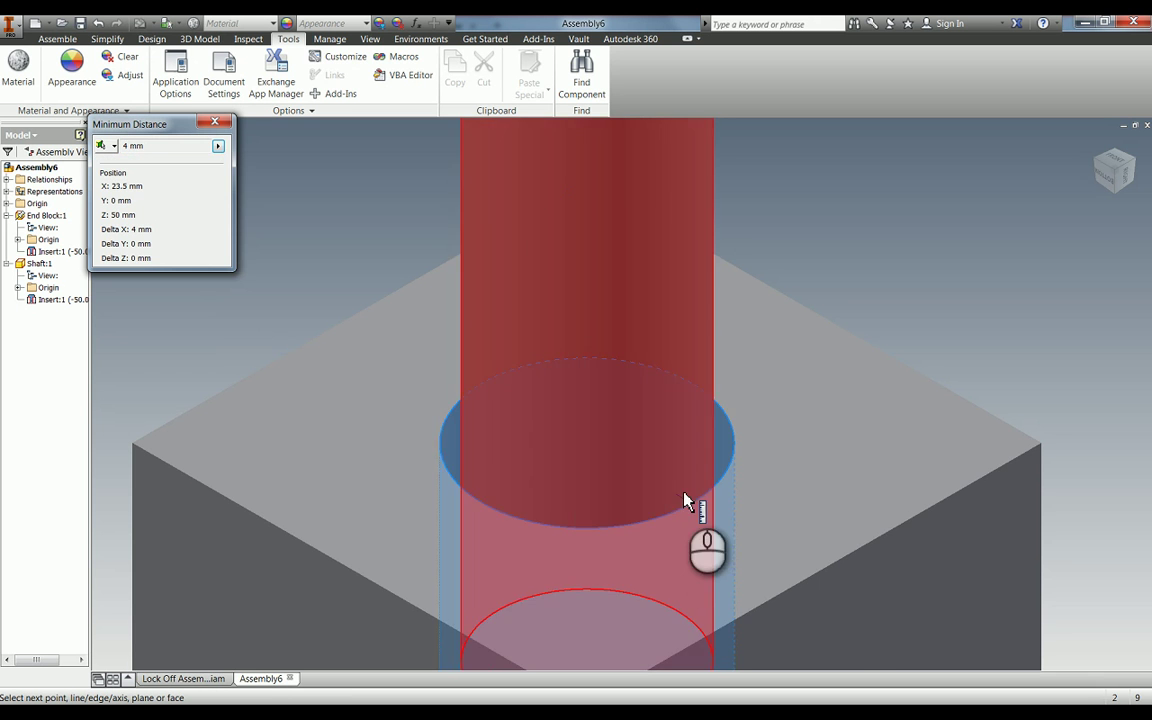
pyautogui.scroll(-5, 668, 507)
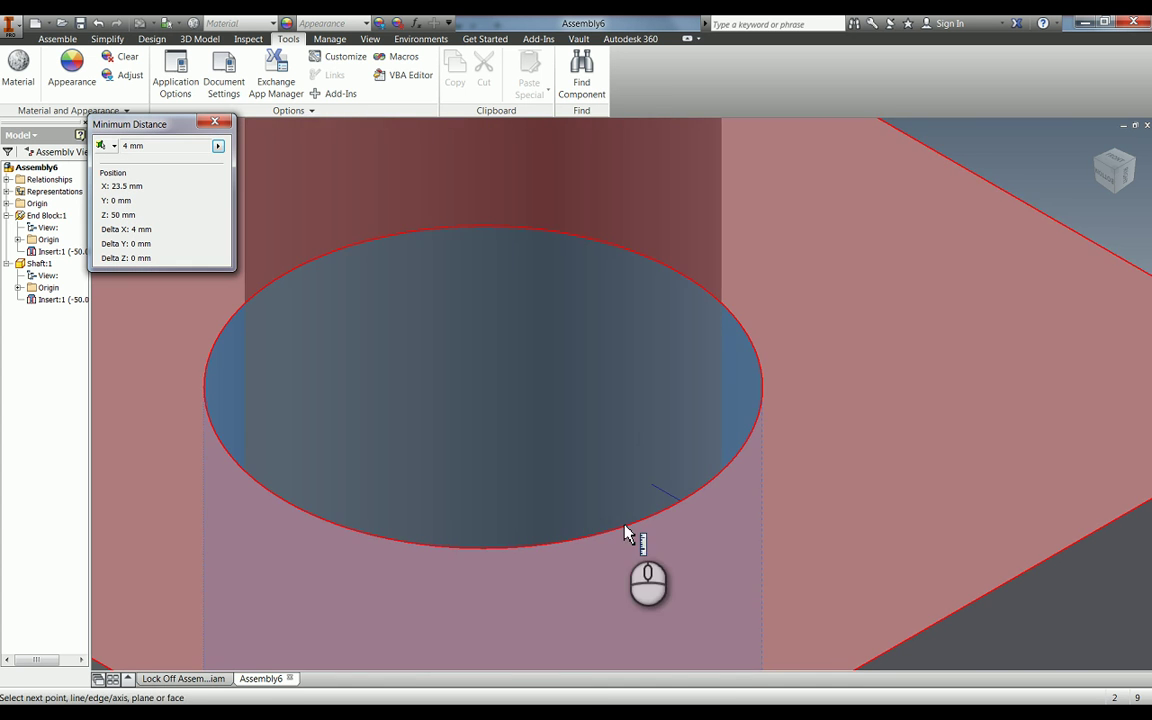
pyautogui.press('Escape')
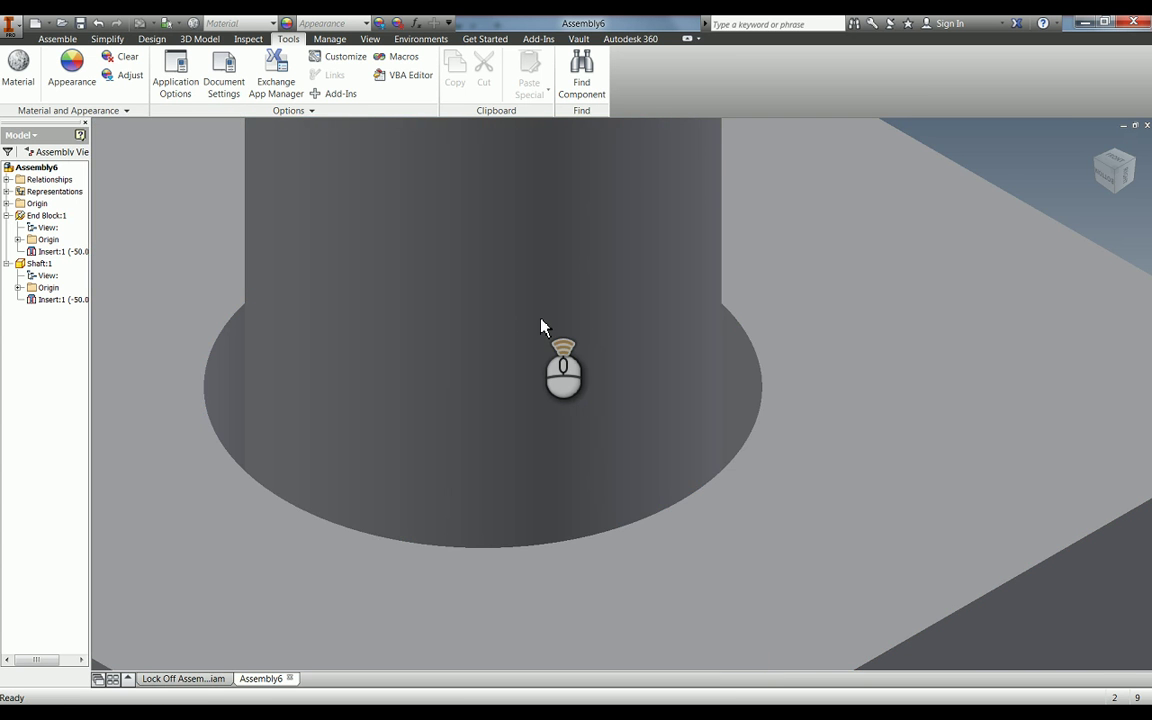
pyautogui.scroll(2, 545, 332)
pyautogui.scroll(3, 555, 338)
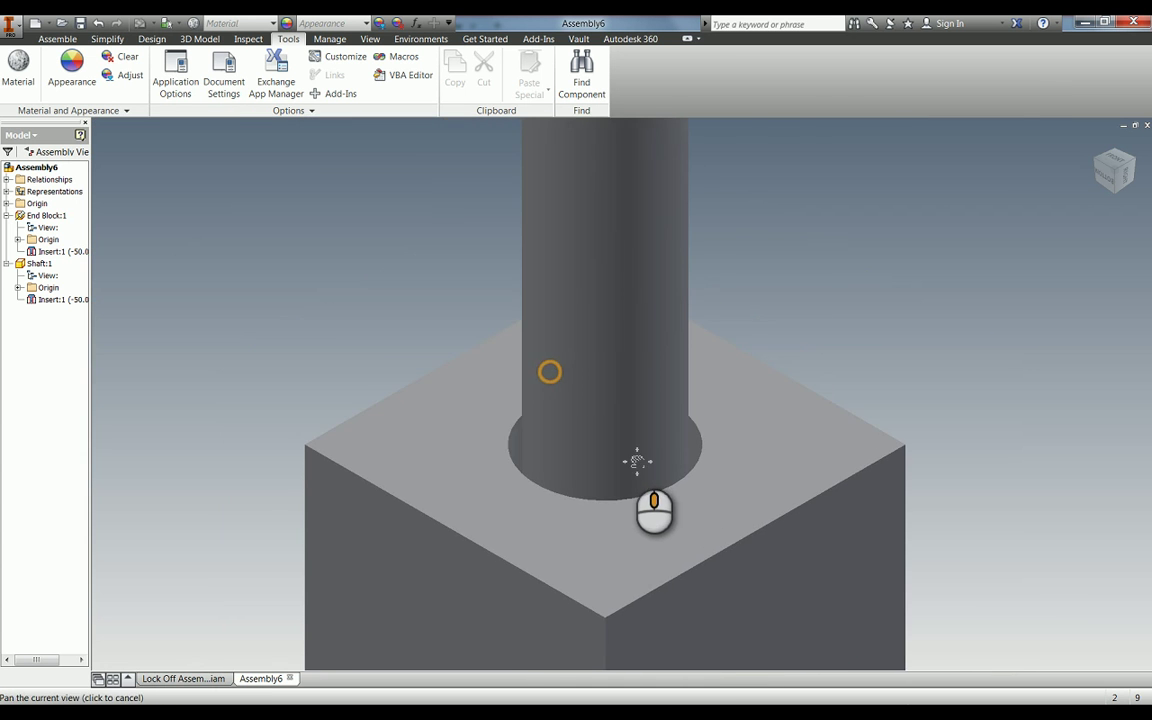
pyautogui.click(324, 317)
pyautogui.scroll(2, 440, 370)
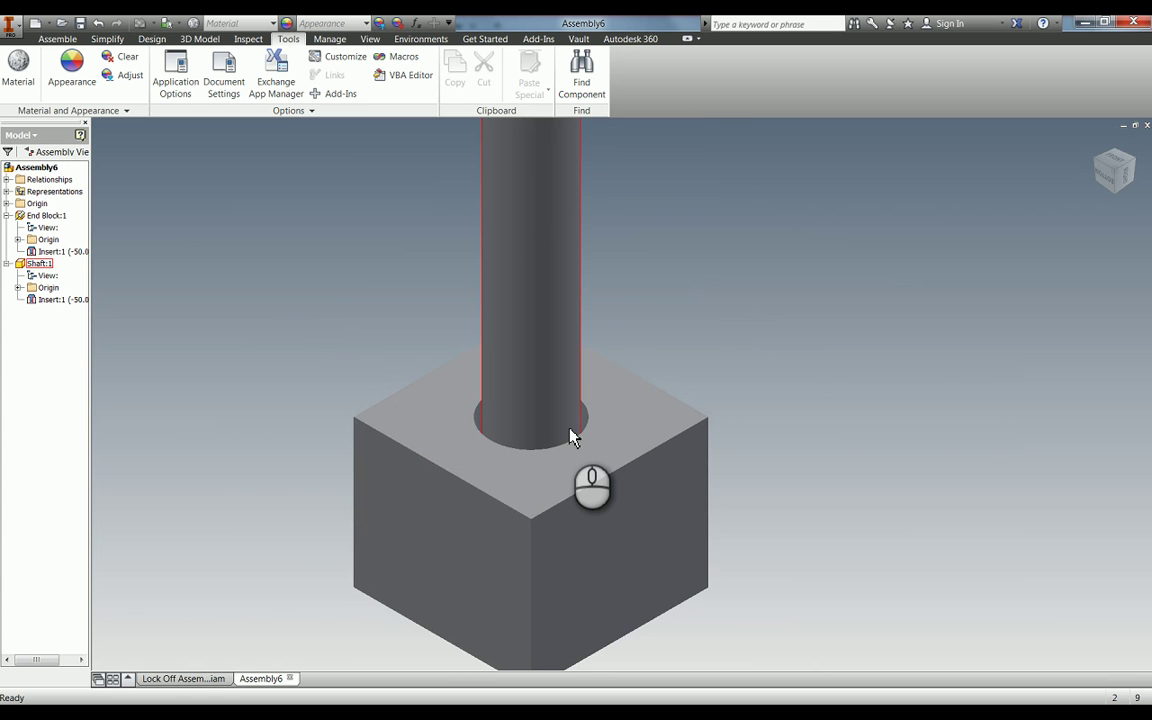
pyautogui.scroll(4, 571, 437)
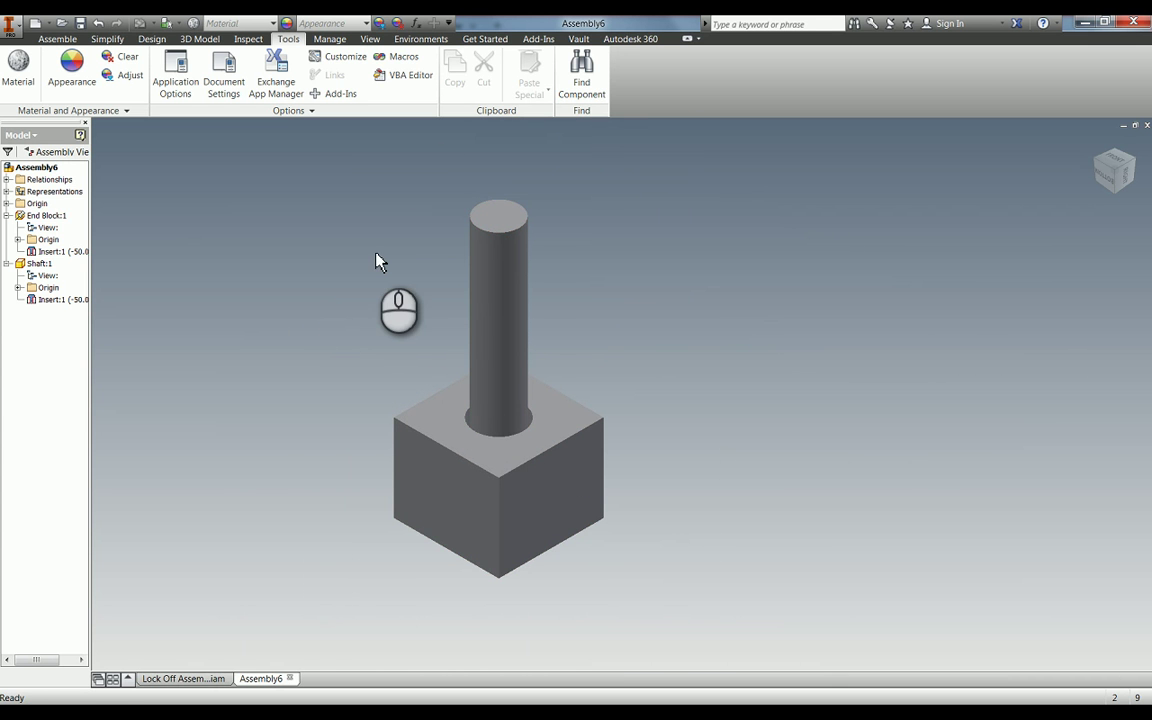
pyautogui.click(346, 278)
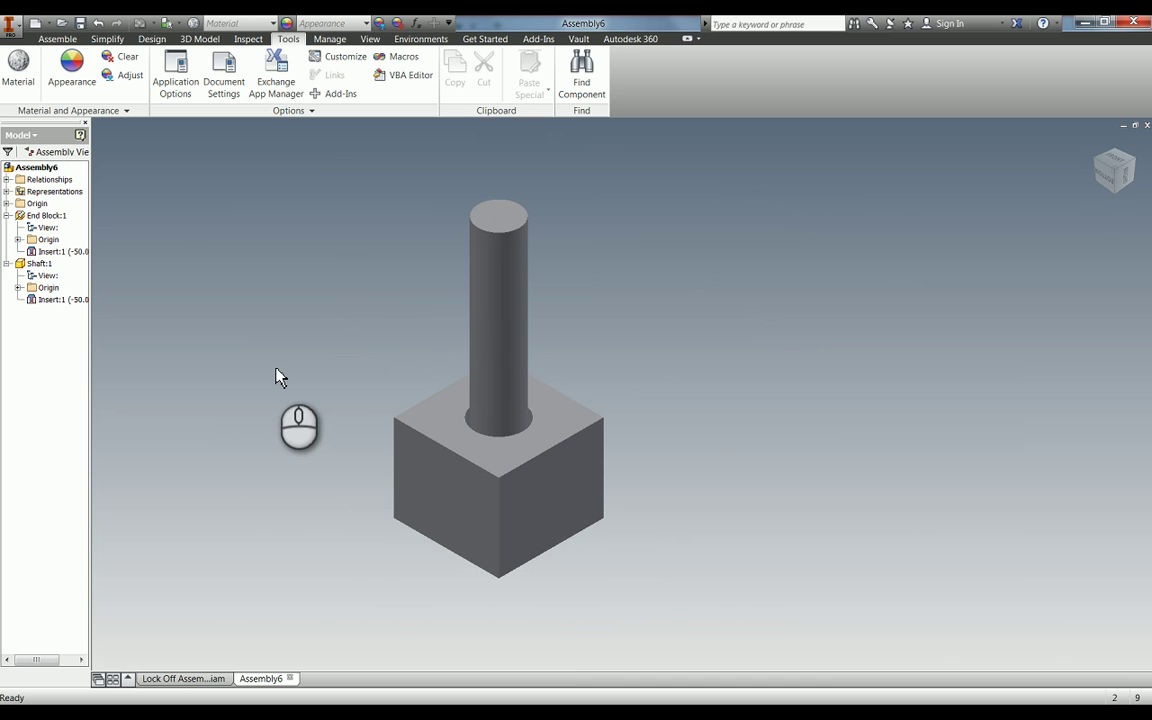